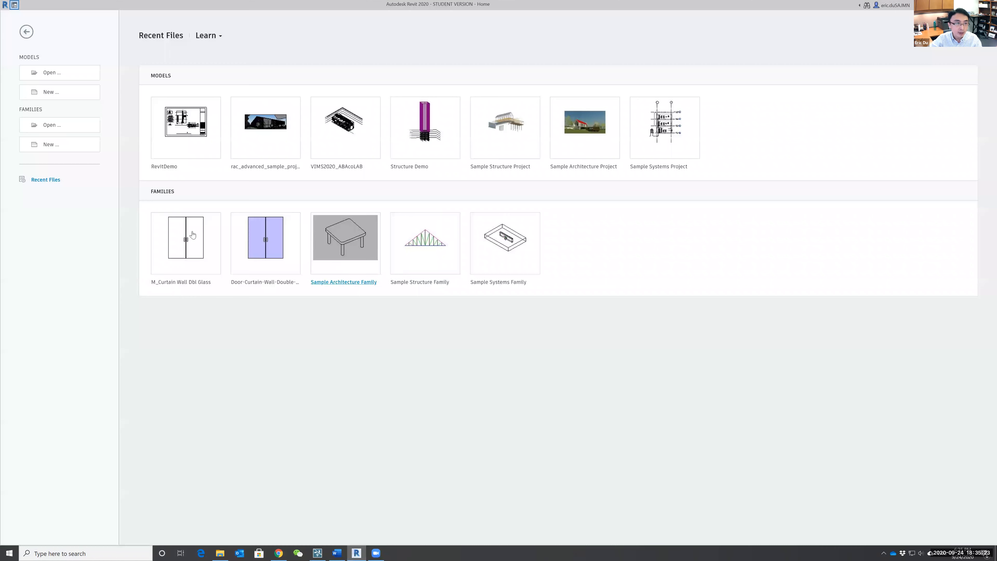
# Create a new project from the Mechanical Template.
pyautogui.click(50, 93)
pyautogui.click(470, 259)
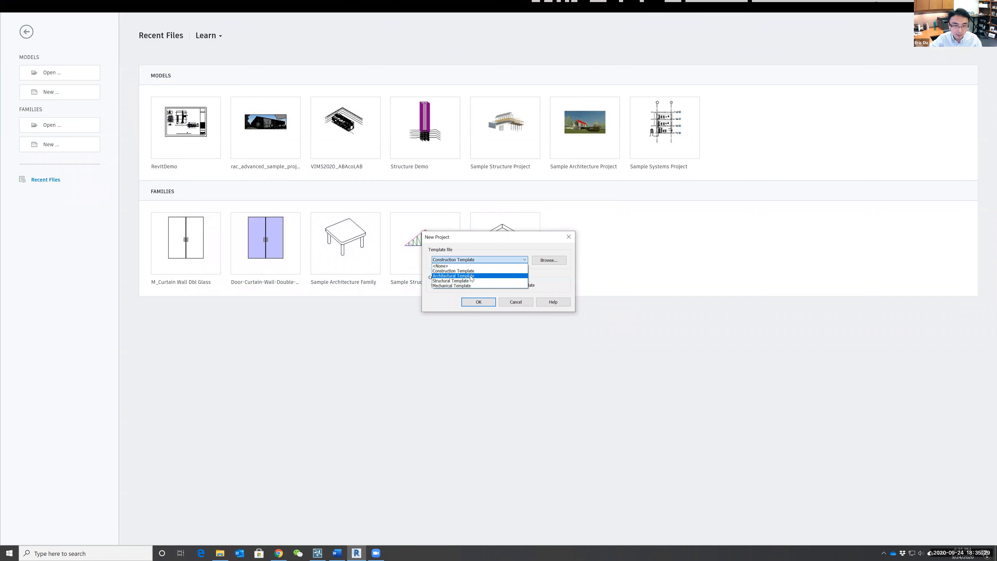
pyautogui.click(461, 286)
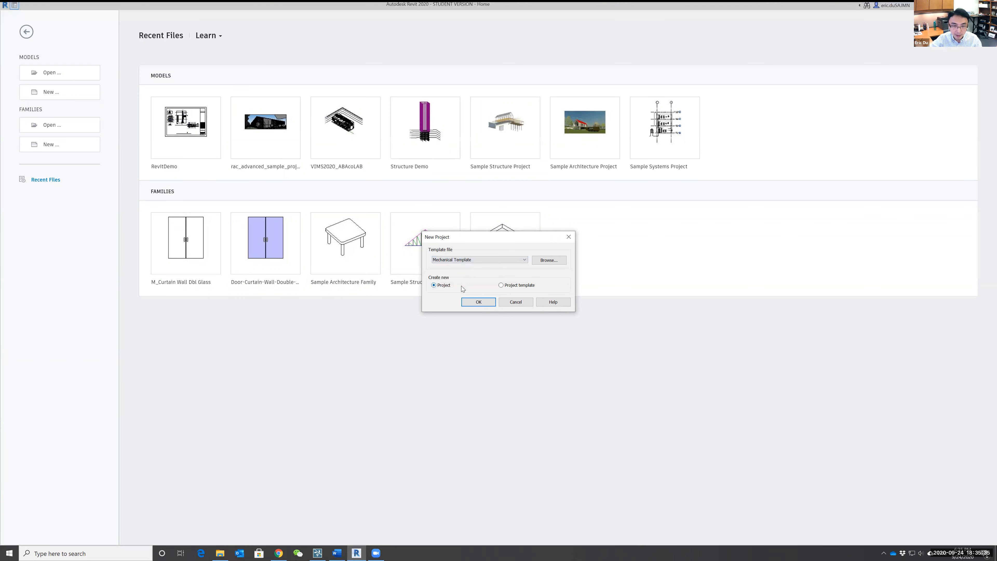
pyautogui.click(475, 302)
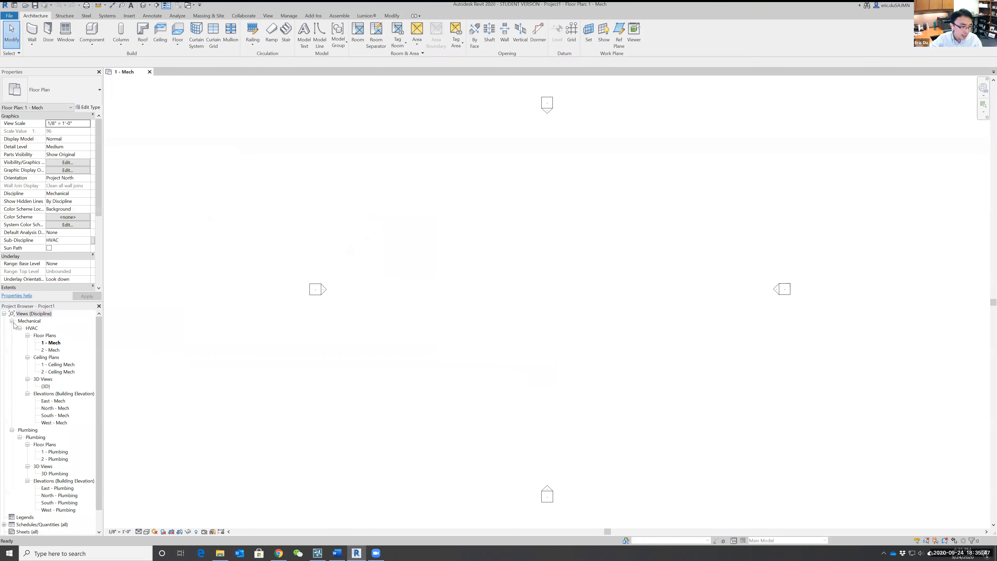
pyautogui.scroll(-1, 47, 451)
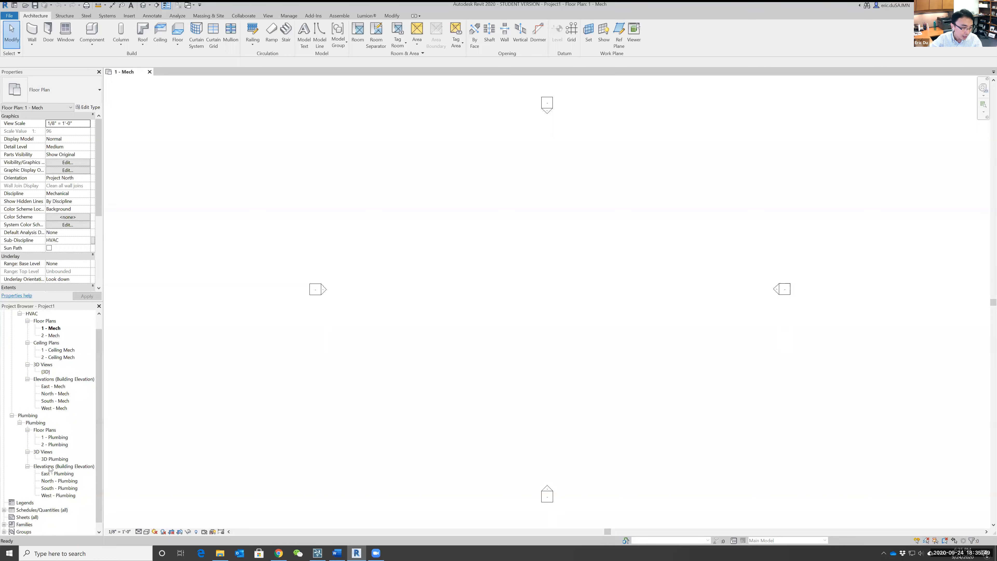
pyautogui.scroll(-1, 50, 464)
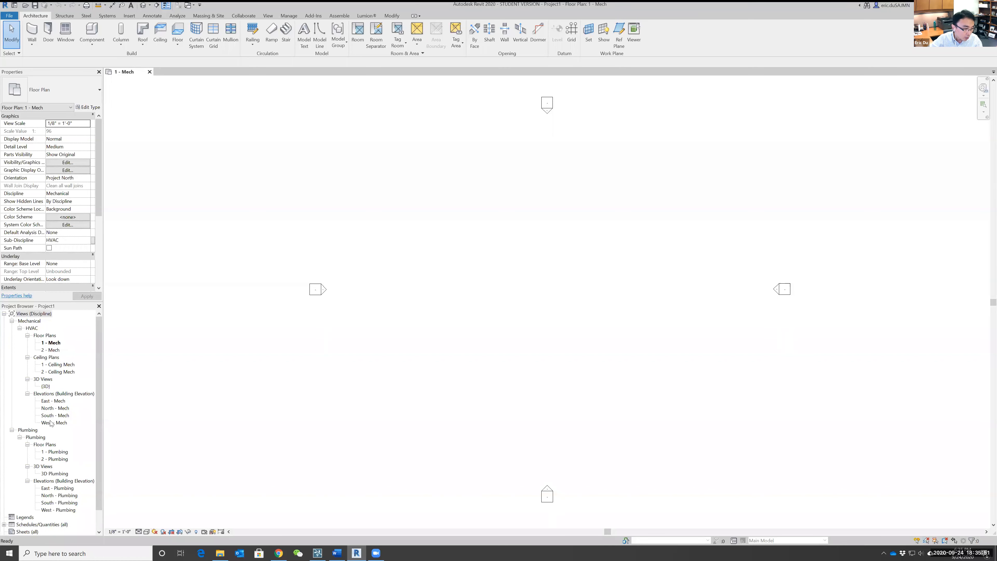
pyautogui.scroll(2, 61, 454)
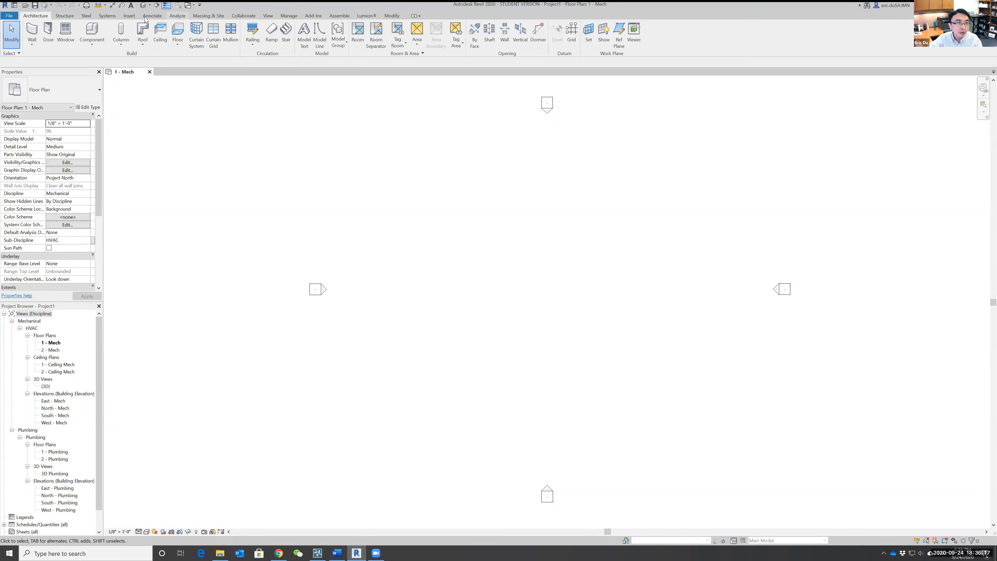
# Link the RevitDemo.rvt model from the desktop into the 1 - Mech floor plan using Auto - Origin to Origin positioning.
pyautogui.click(129, 17)
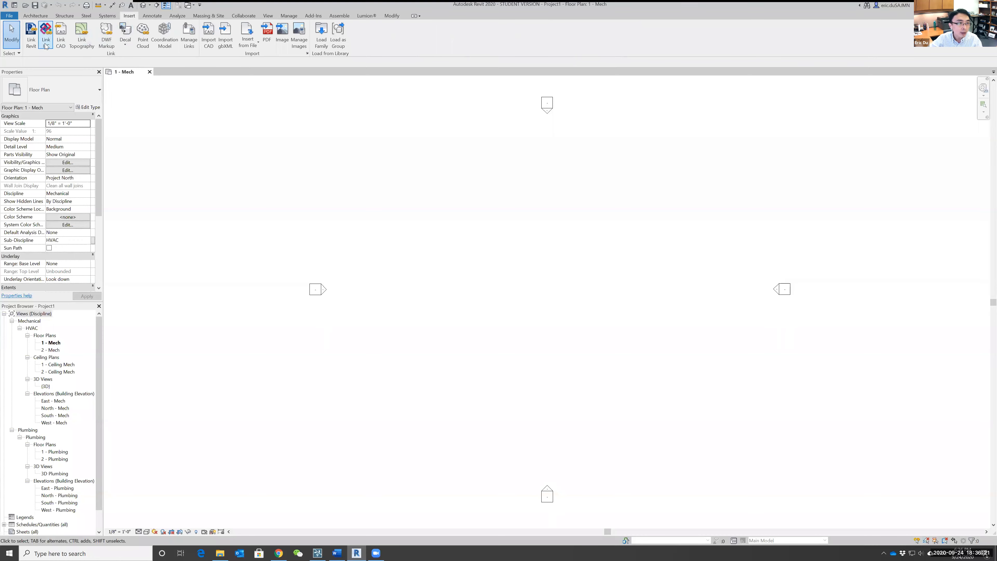
pyautogui.click(31, 35)
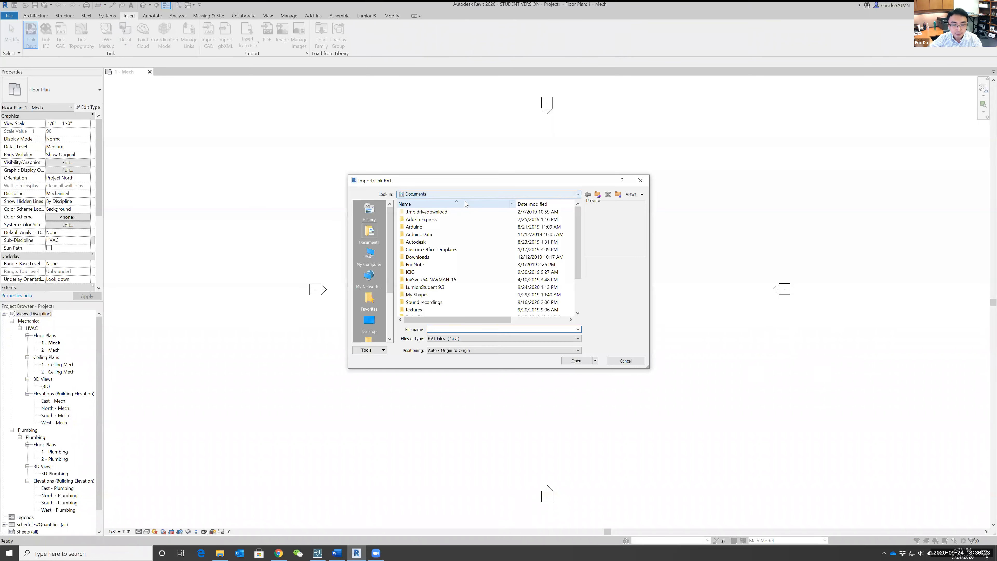
pyautogui.scroll(-3, 371, 283)
pyautogui.click(369, 256)
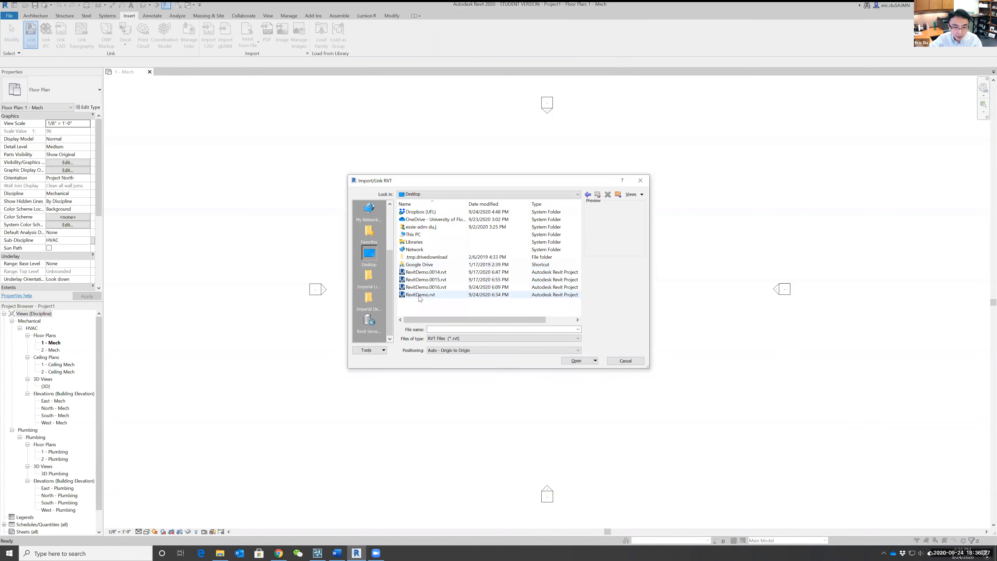
pyautogui.doubleClick(419, 295)
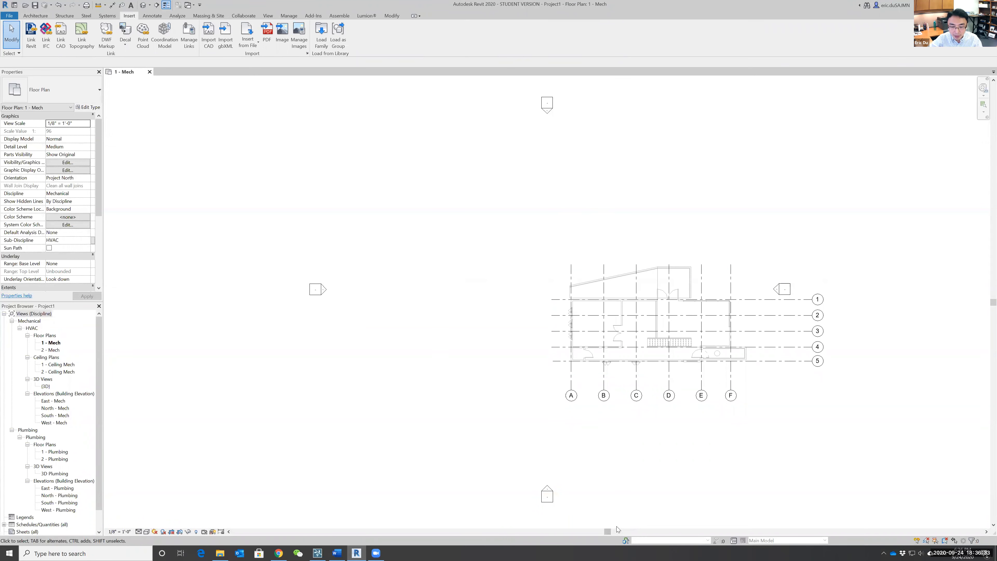
pyautogui.scroll(2, 701, 368)
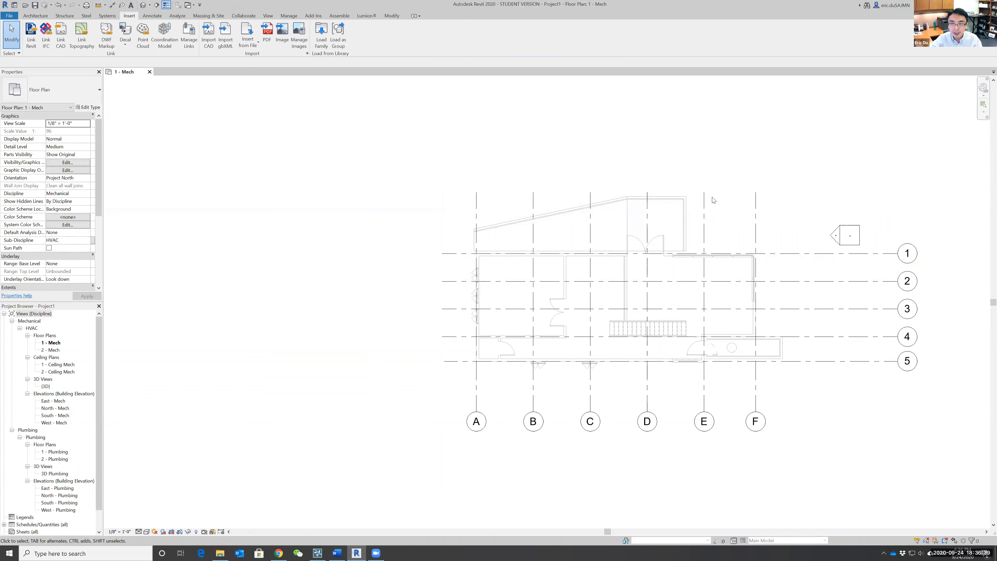
pyautogui.click(691, 212)
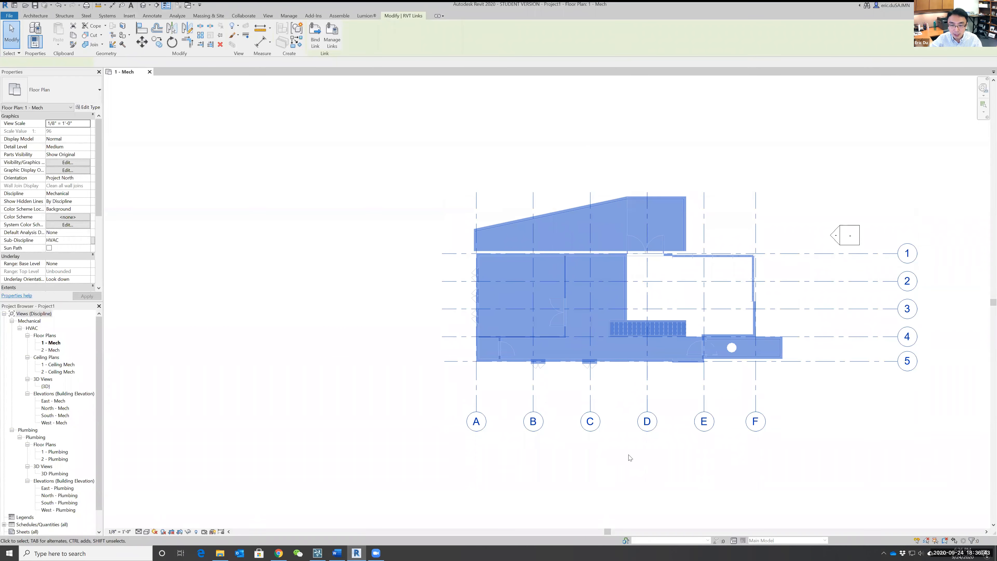
pyautogui.click(317, 182)
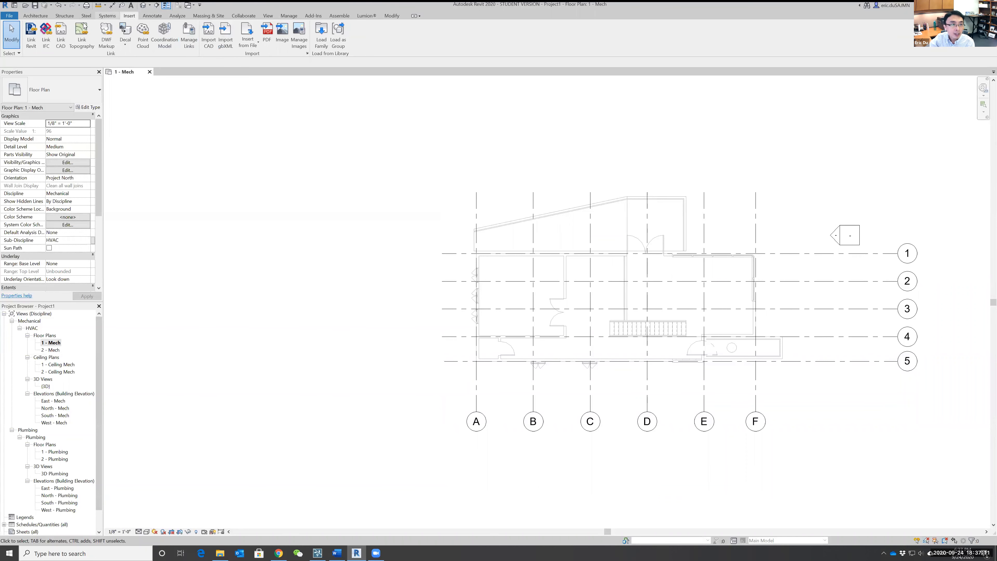
# Place a VAV Unit - Parallel Fan Powered, Size 2 - 12 inch Inlet, in the room around grid B between grids 2 and 3.
pyautogui.click(108, 17)
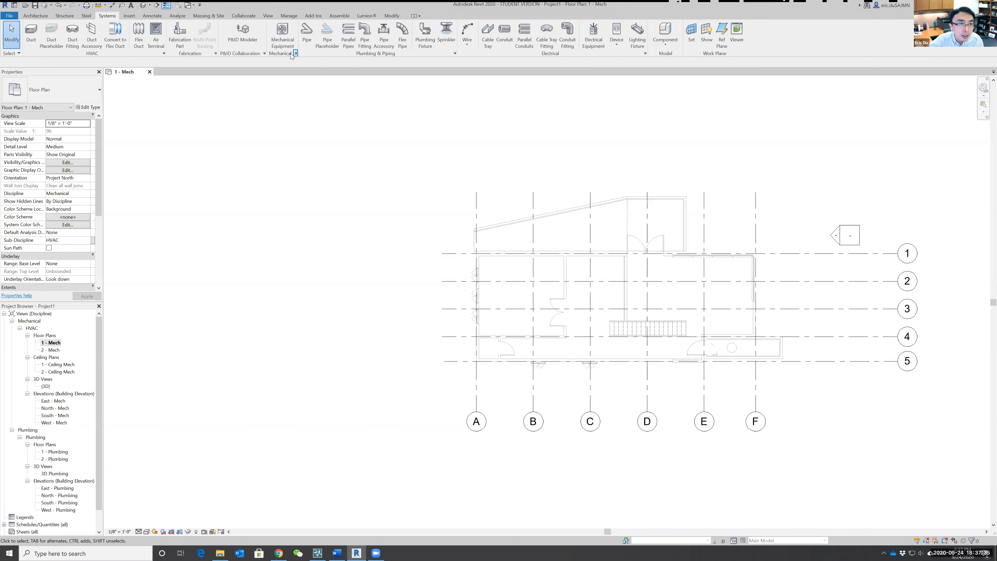
pyautogui.click(282, 33)
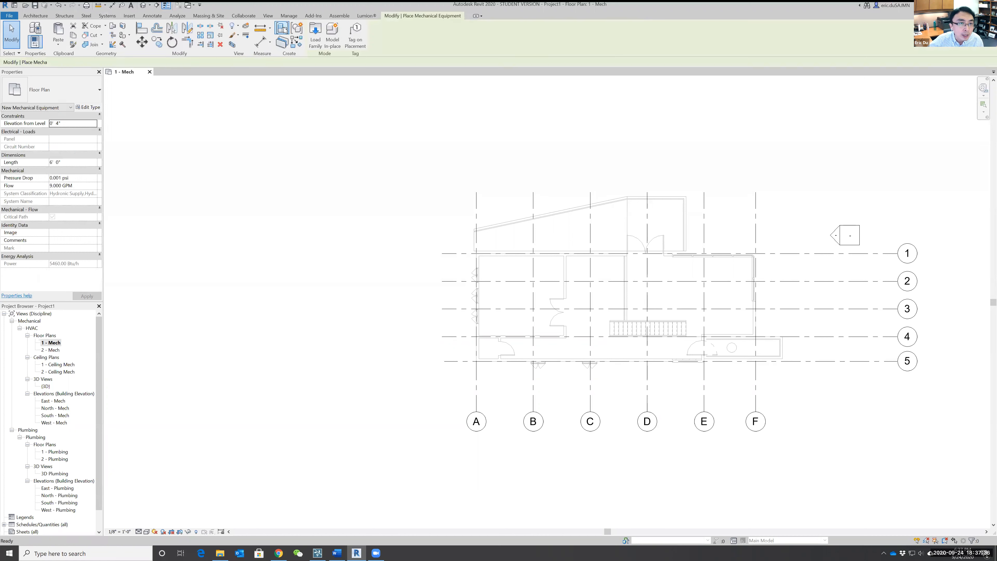
pyautogui.click(93, 94)
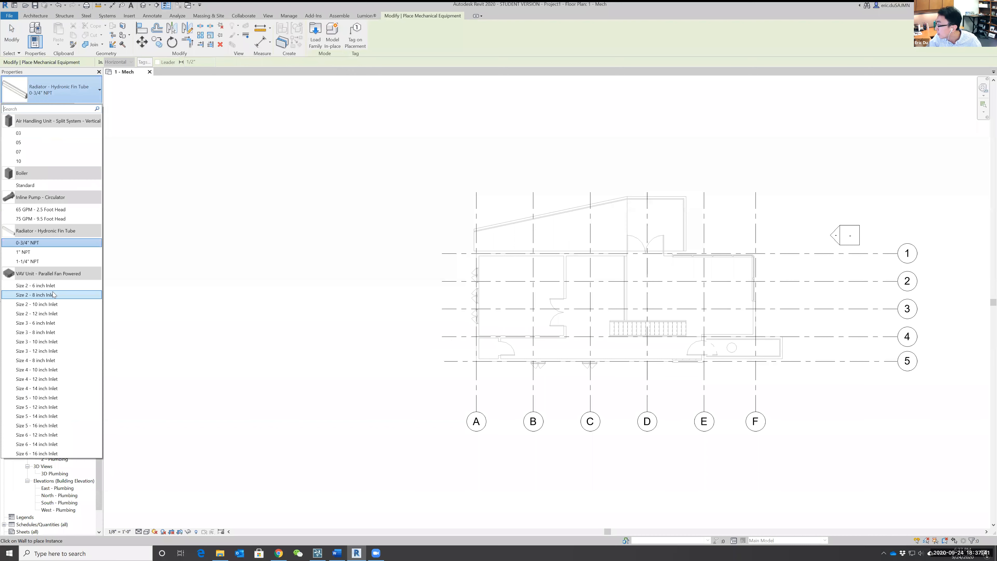
pyautogui.click(36, 314)
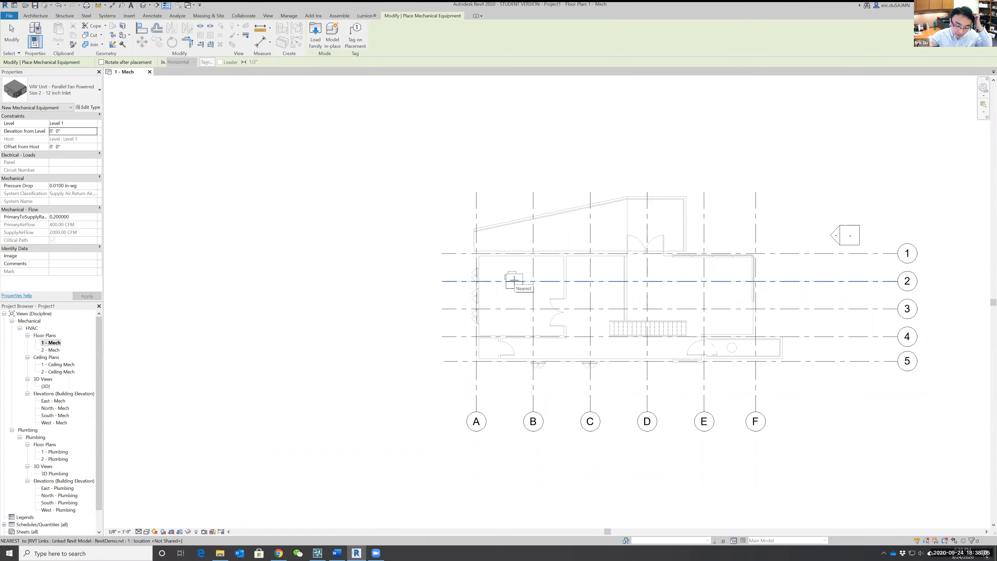
pyautogui.click(518, 306)
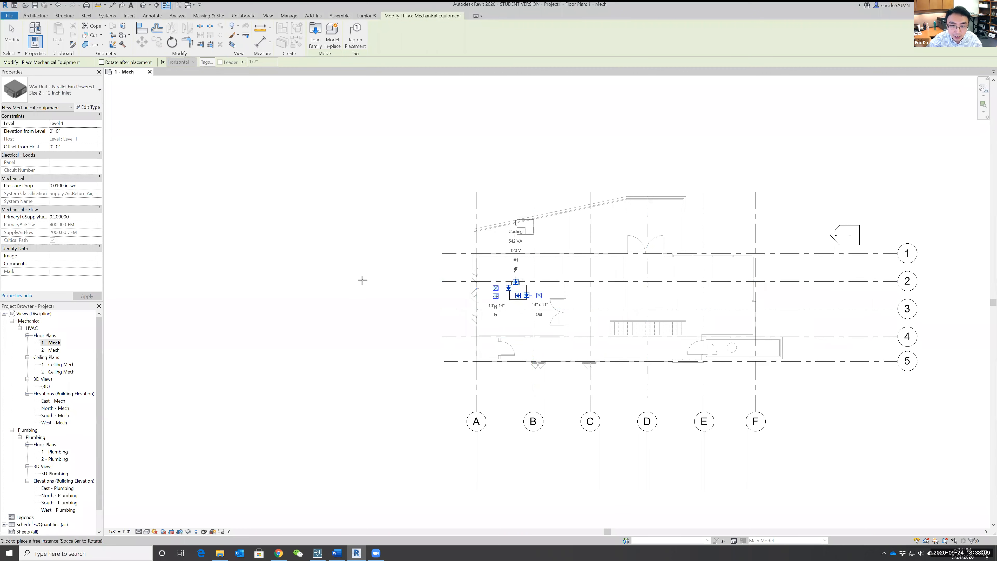
pyautogui.press('Escape')
pyautogui.press('Escape')
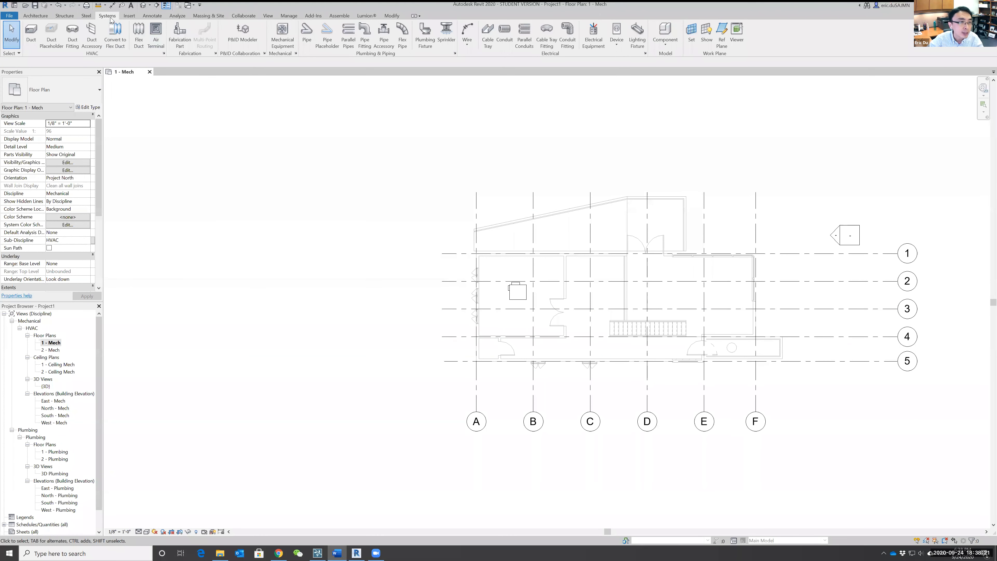
# Place three 24 x 24 Face 12 x 12 Connection supply diffusers: one between grids C and D near grid 2, two between grids 4 and 5.
pyautogui.click(156, 34)
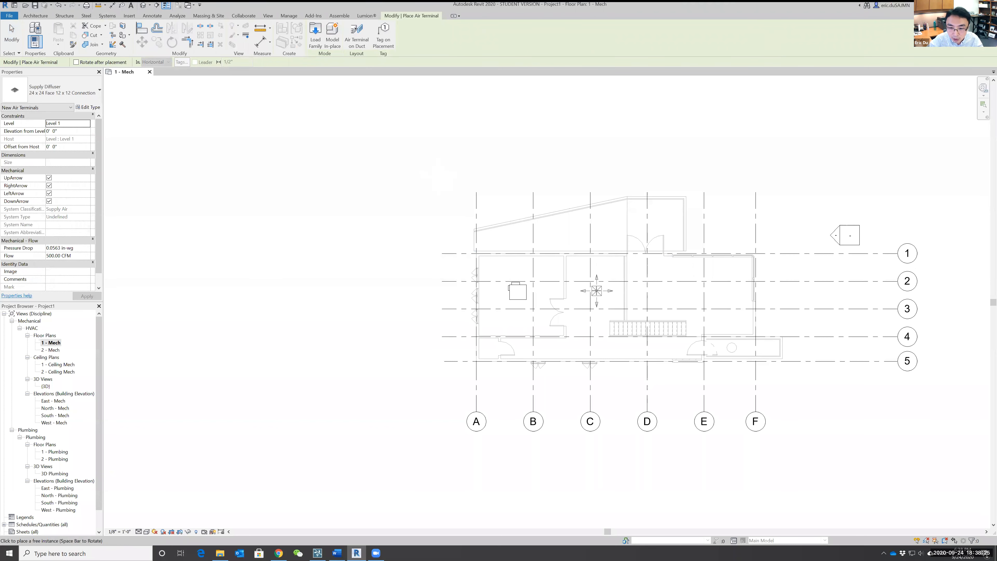
pyautogui.click(606, 290)
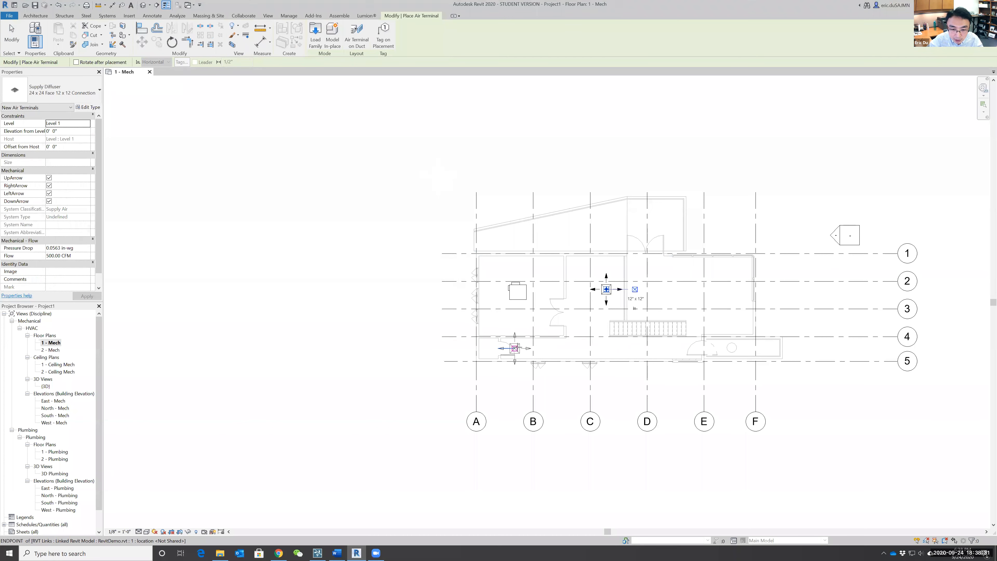
pyautogui.click(516, 348)
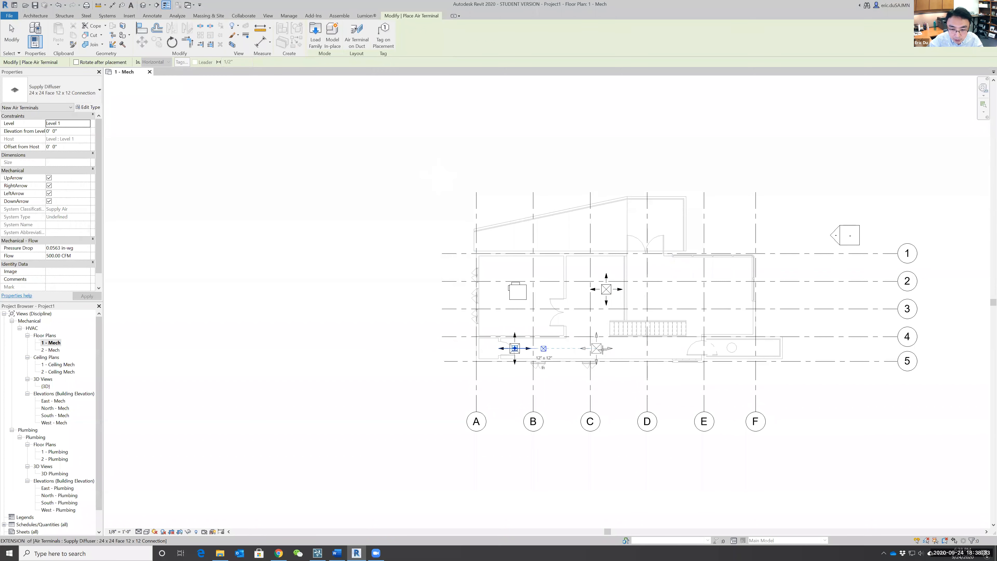
pyautogui.click(606, 348)
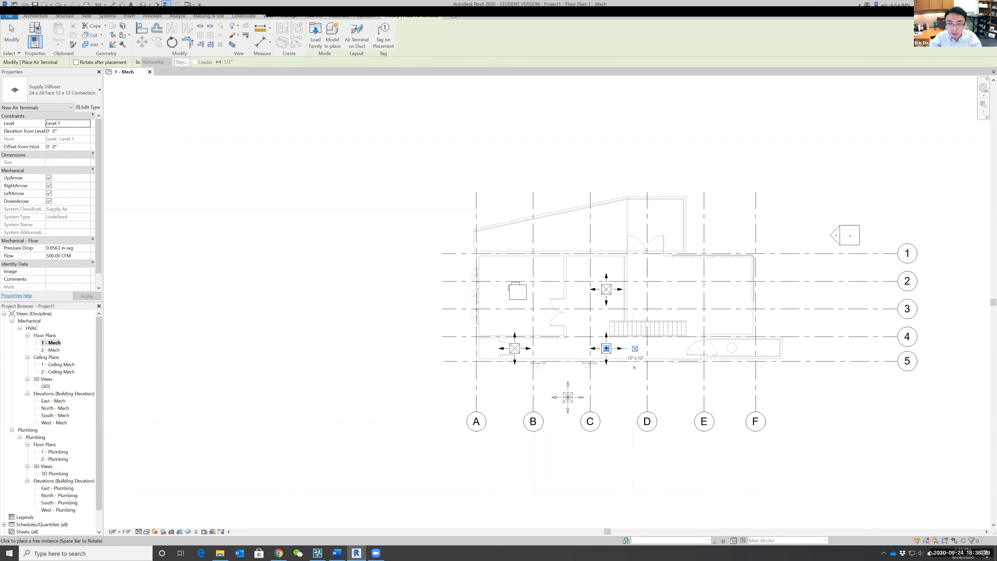
pyautogui.press('Escape')
pyautogui.press('Escape')
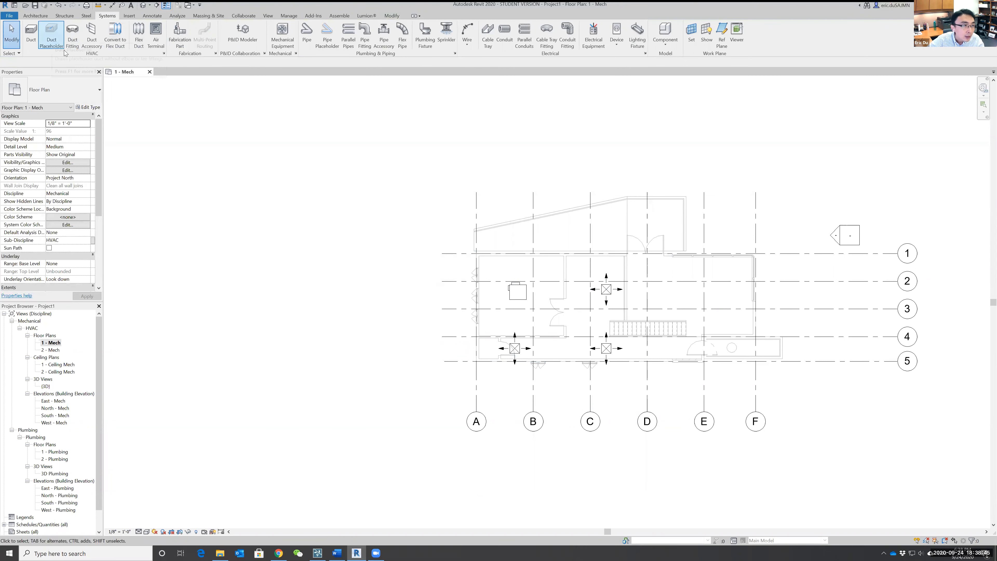
# Draw a 12" x 12" rectangular supply duct at 9' 0" middle elevation from the VAV unit to the diffuser near grid 2.
pyautogui.click(34, 42)
pyautogui.scroll(2, 528, 292)
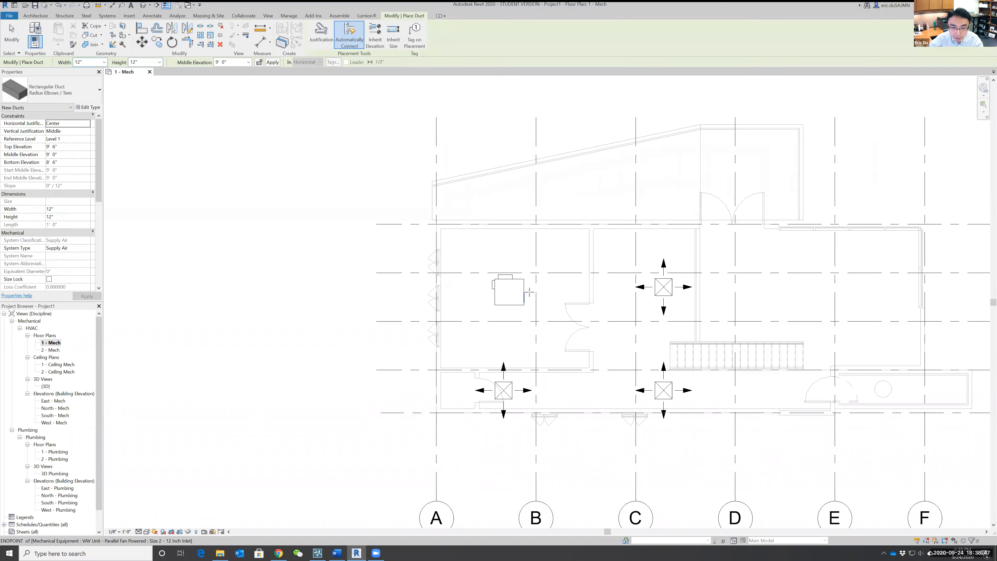
pyautogui.click(523, 292)
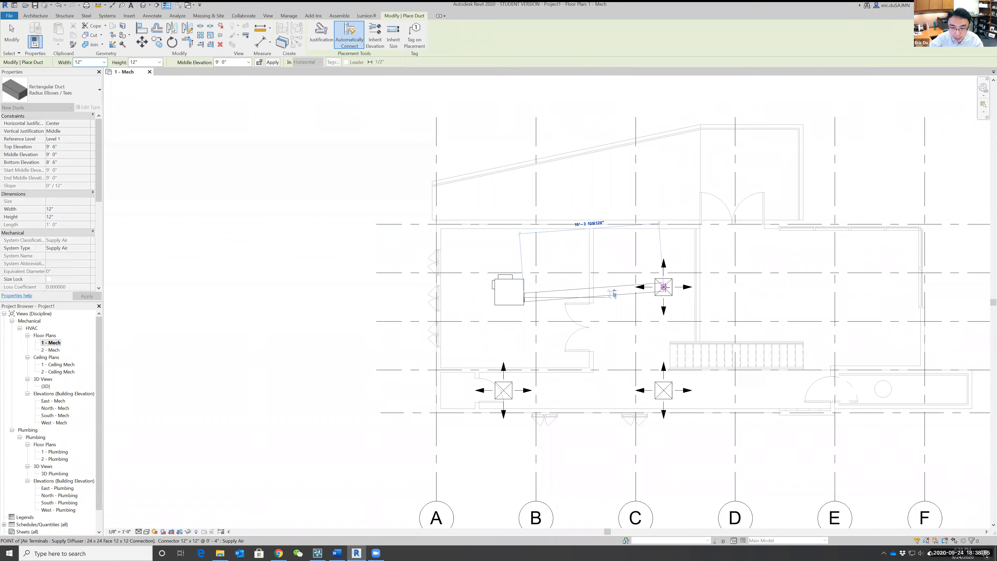
pyautogui.click(664, 287)
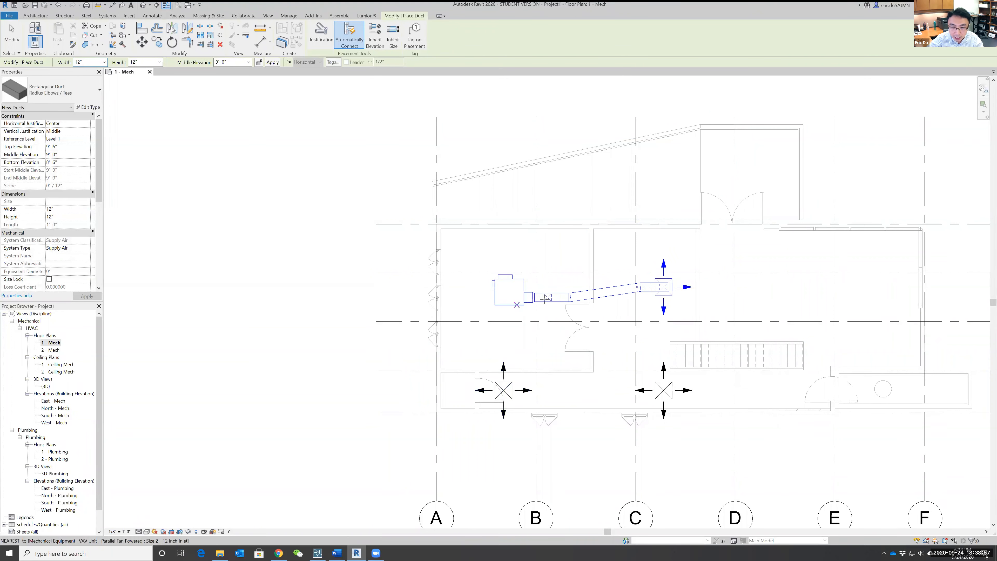
pyautogui.press('Escape')
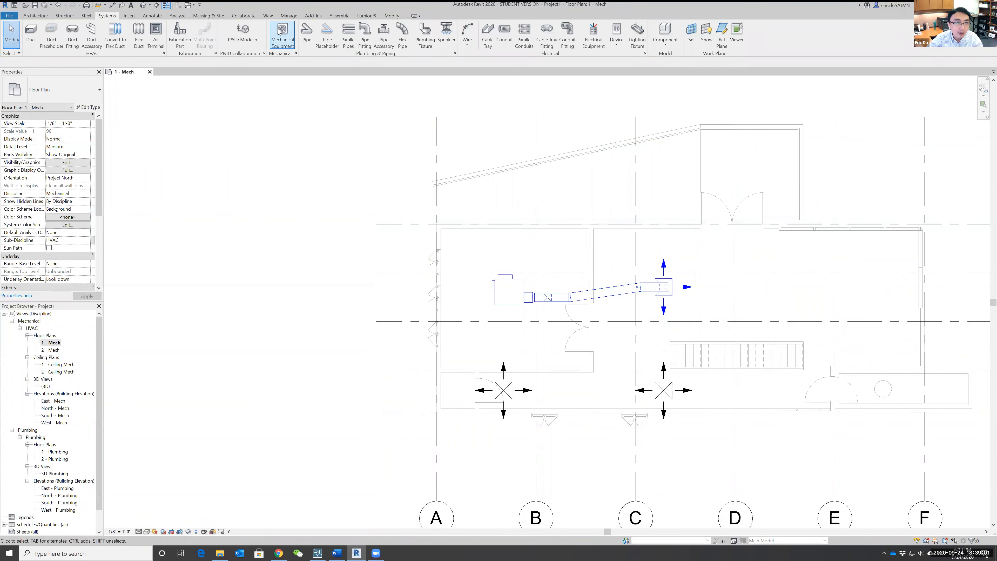
# Open the default 3D view and examine the duct's route and elevation between the VAV unit and the diffuser relative to the building.
pyautogui.click(268, 15)
pyautogui.click(242, 32)
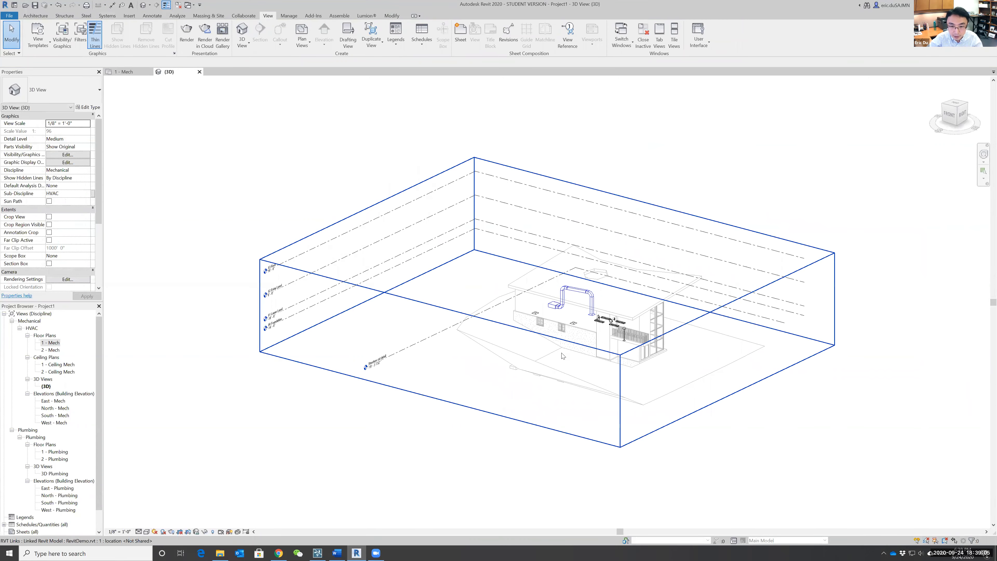
pyautogui.scroll(5, 561, 395)
pyautogui.keyDown('shift'); pyautogui.moveTo(584, 339); pyautogui.dragTo(699, 271, button='middle'); pyautogui.keyUp('shift')
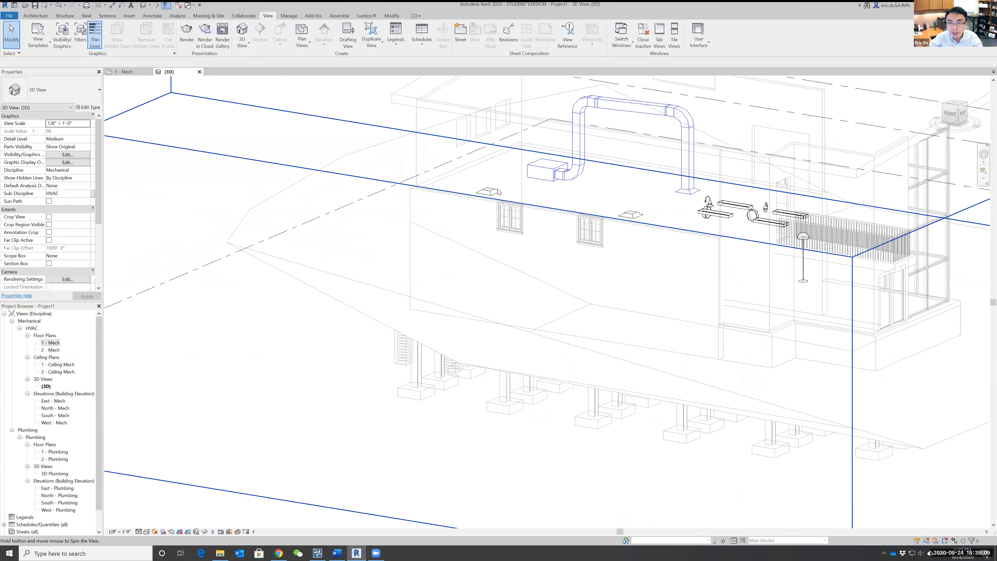
pyautogui.scroll(1, 512, 277)
pyautogui.moveTo(512, 276); pyautogui.dragTo(498, 385, button='middle')
pyautogui.scroll(1, 497, 386)
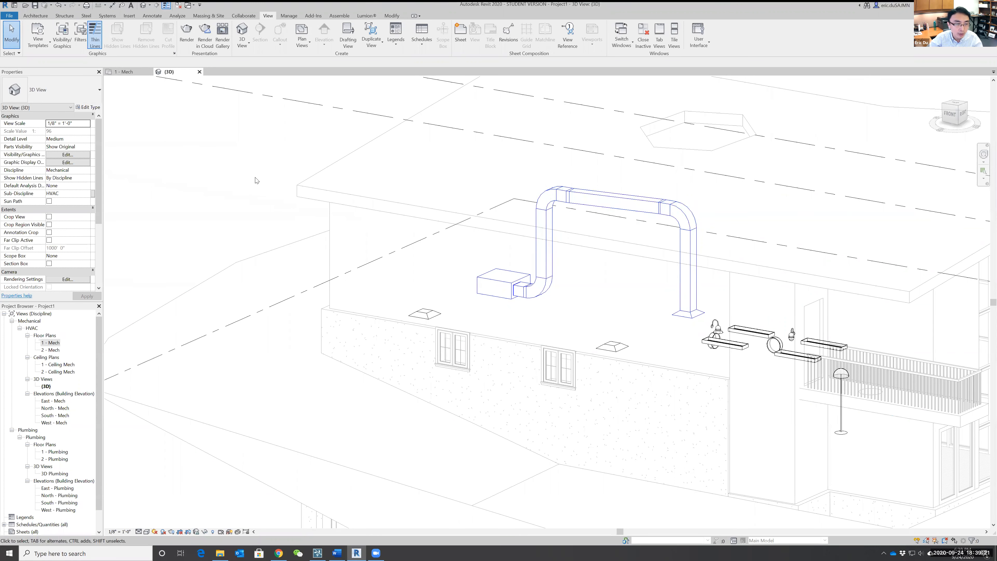
pyautogui.click(587, 207)
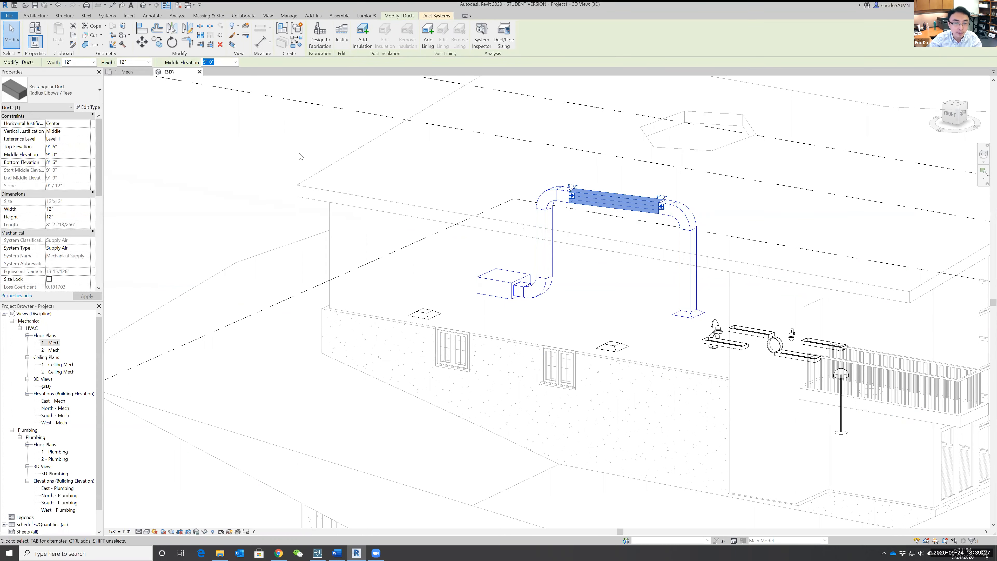
pyautogui.click(293, 136)
pyautogui.keyDown('shift'); pyautogui.moveTo(350, 238); pyautogui.dragTo(348, 323, button='middle'); pyautogui.keyUp('shift')
pyautogui.scroll(-2, 348, 323)
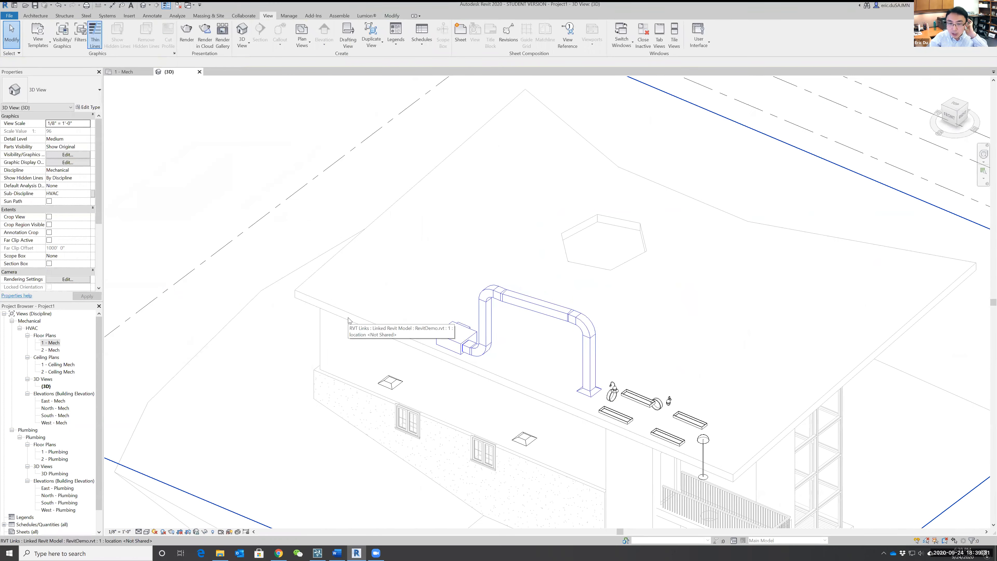
# Undo the duct connection and return to the 1 - Mech floor plan.
pyautogui.click(58, 5)
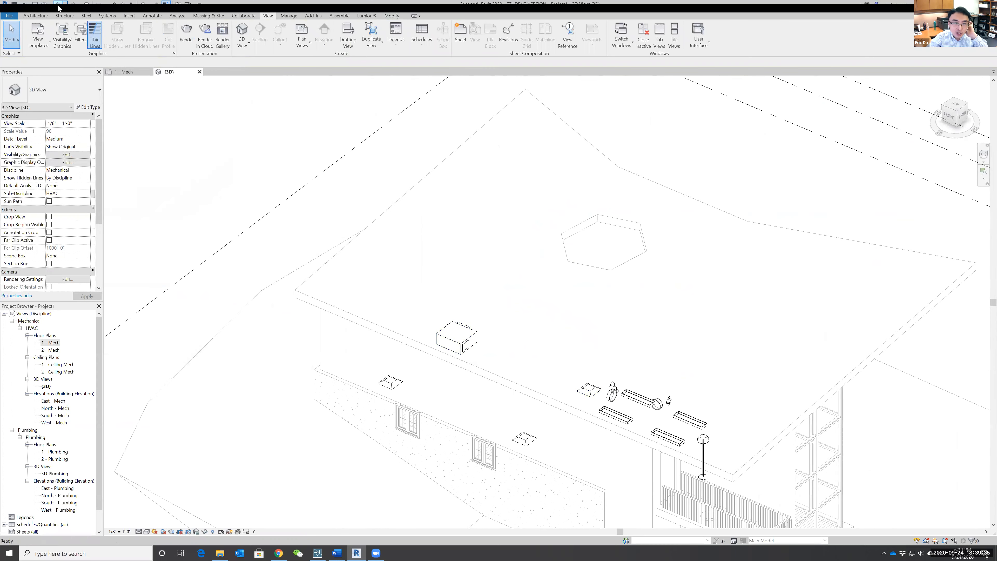
pyautogui.click(51, 344)
pyautogui.doubleClick(52, 344)
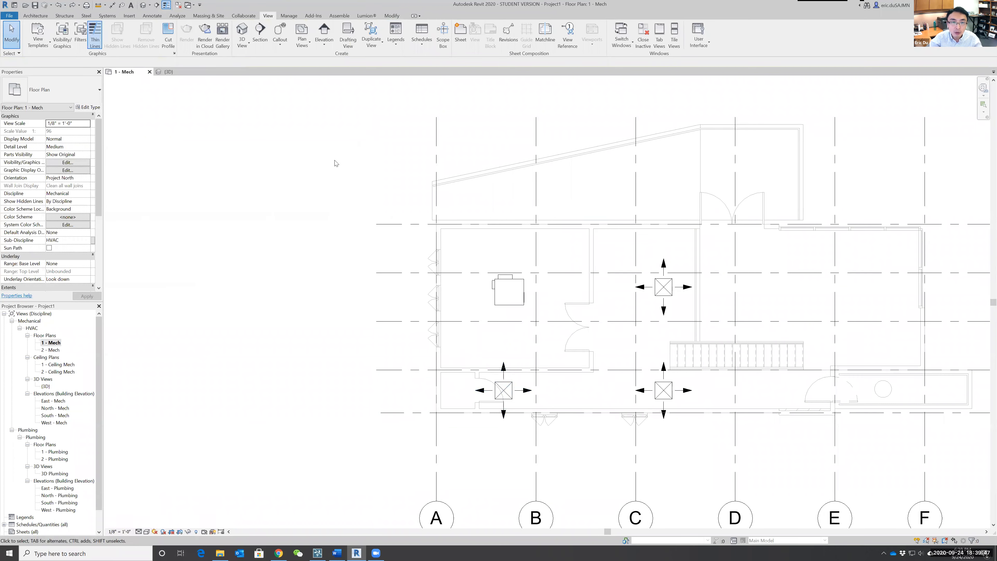
# Create a Supply Air duct system from the VAV unit named "Mechanical Supply Air for game room", using Connector 0, the 12" round inflow connector.
pyautogui.moveTo(336, 163); pyautogui.dragTo(240, 133, button='middle')
pyautogui.scroll(1, 243, 145)
pyautogui.scroll(1, 244, 151)
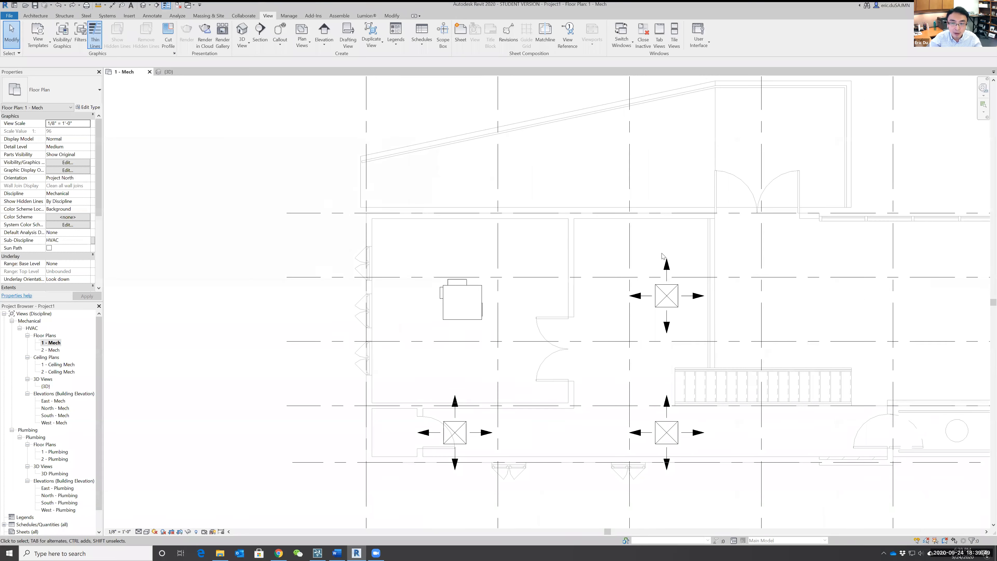
pyautogui.scroll(-2, 708, 266)
pyautogui.moveTo(710, 268); pyautogui.dragTo(589, 219, button='middle')
pyautogui.scroll(1, 645, 235)
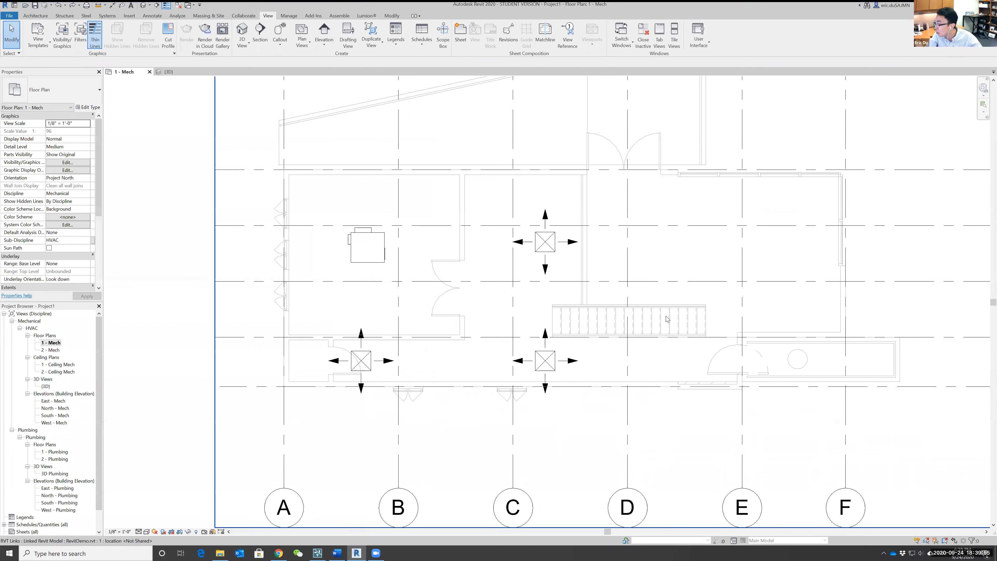
pyautogui.click(375, 262)
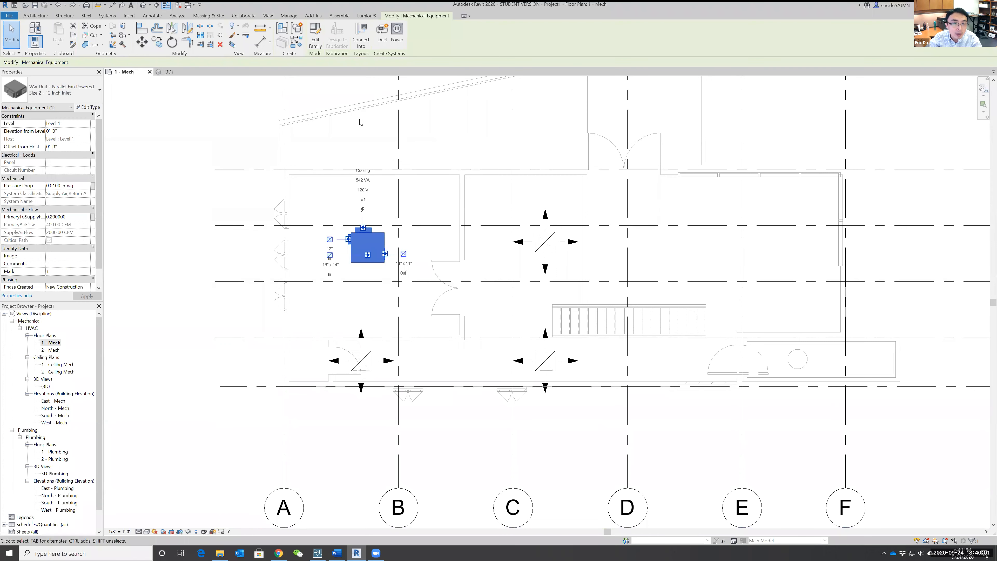
pyautogui.click(382, 38)
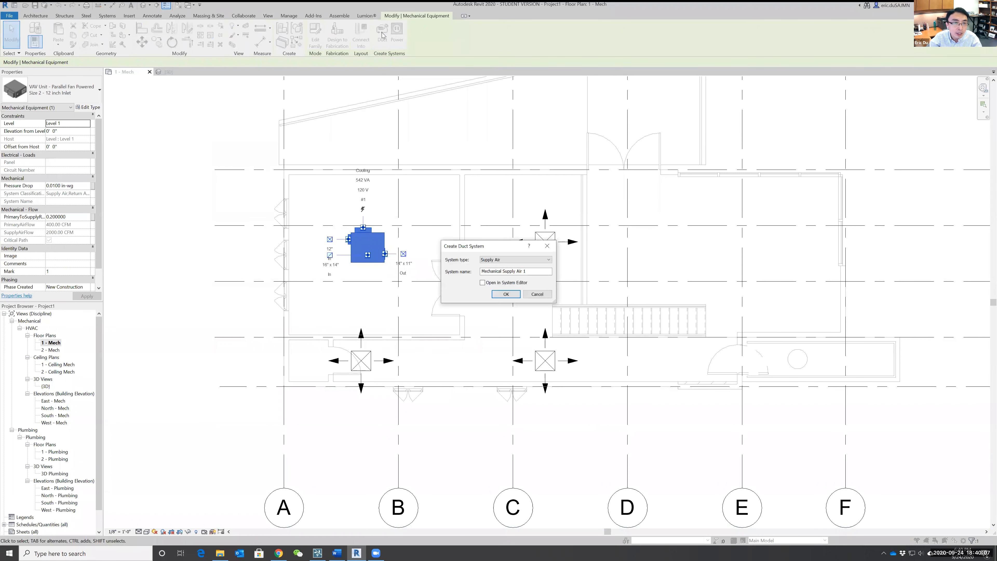
pyautogui.doubleClick(528, 272)
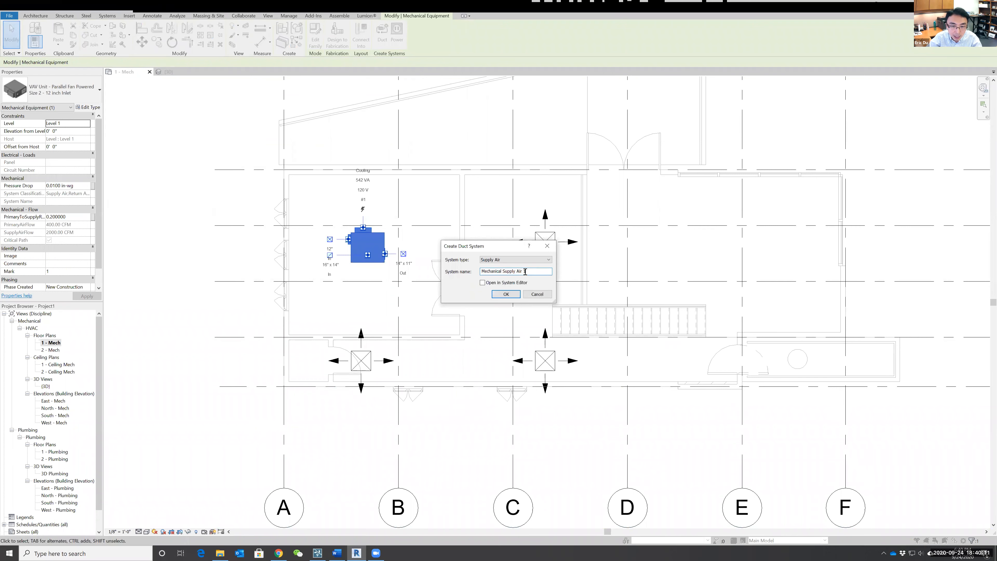
pyautogui.write('FOR ')
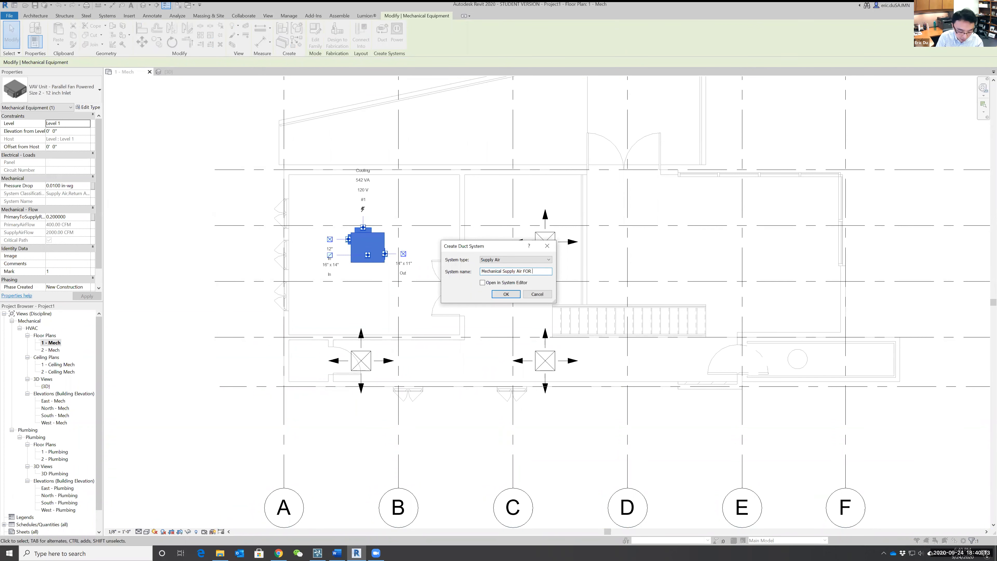
pyautogui.write('GAM')
pyautogui.press('BackSpace')
pyautogui.press('BackSpace')
pyautogui.press('BackSpace')
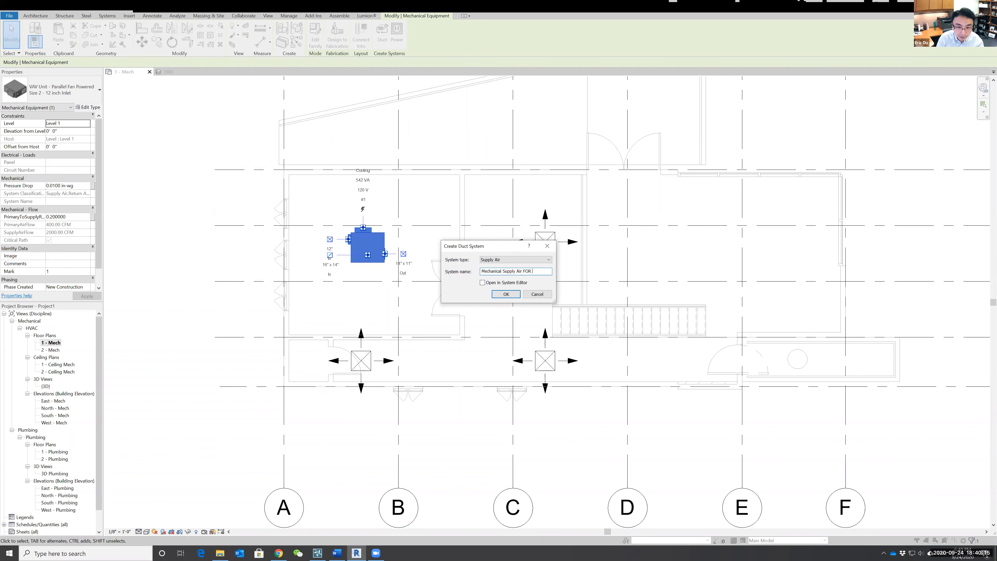
pyautogui.write('for game ')
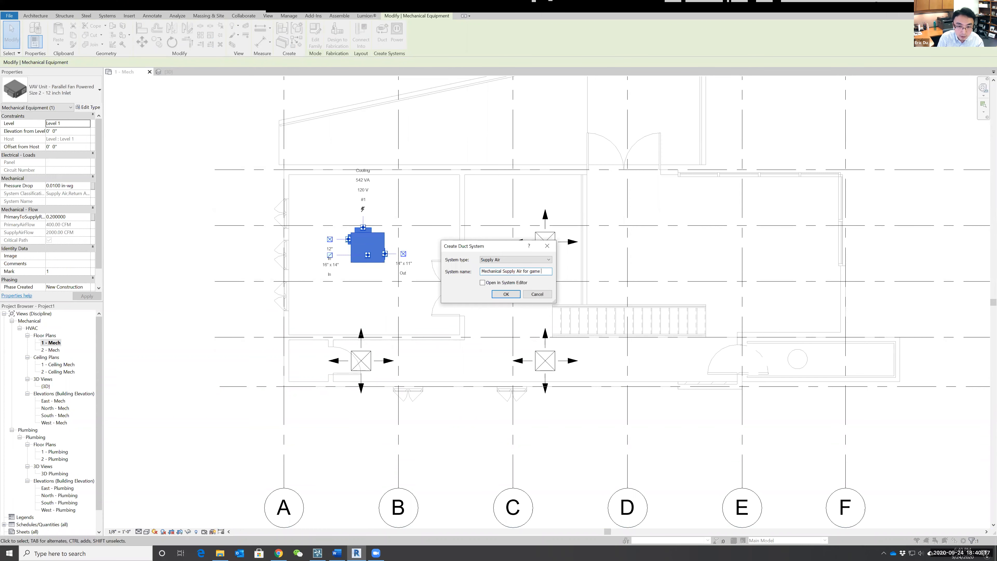
pyautogui.write('room')
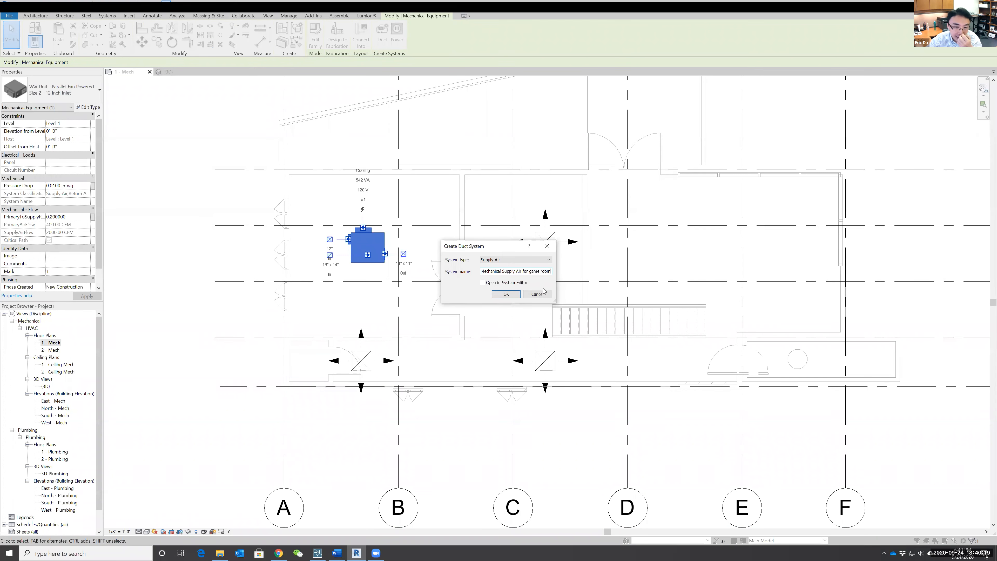
pyautogui.click(506, 294)
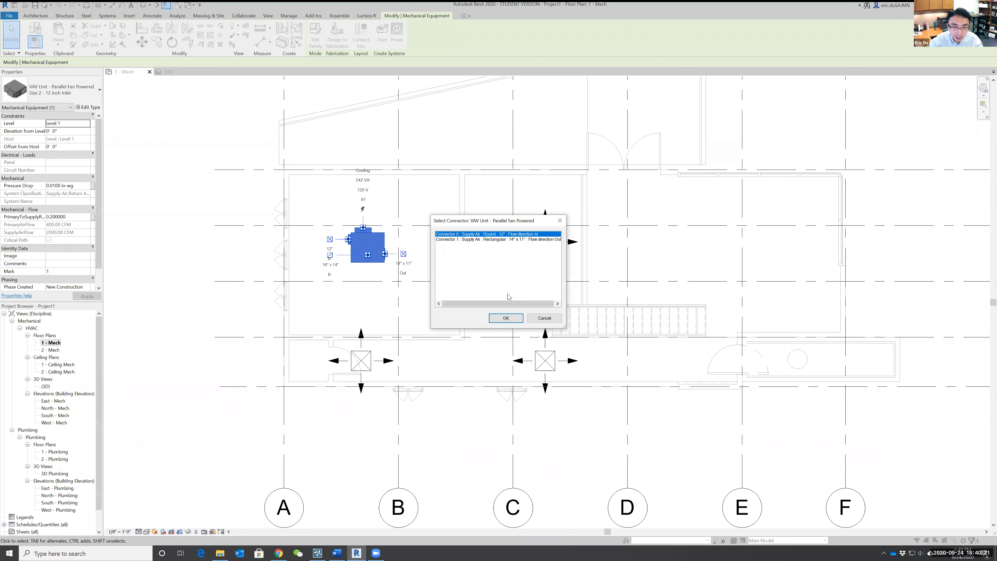
pyautogui.click(506, 318)
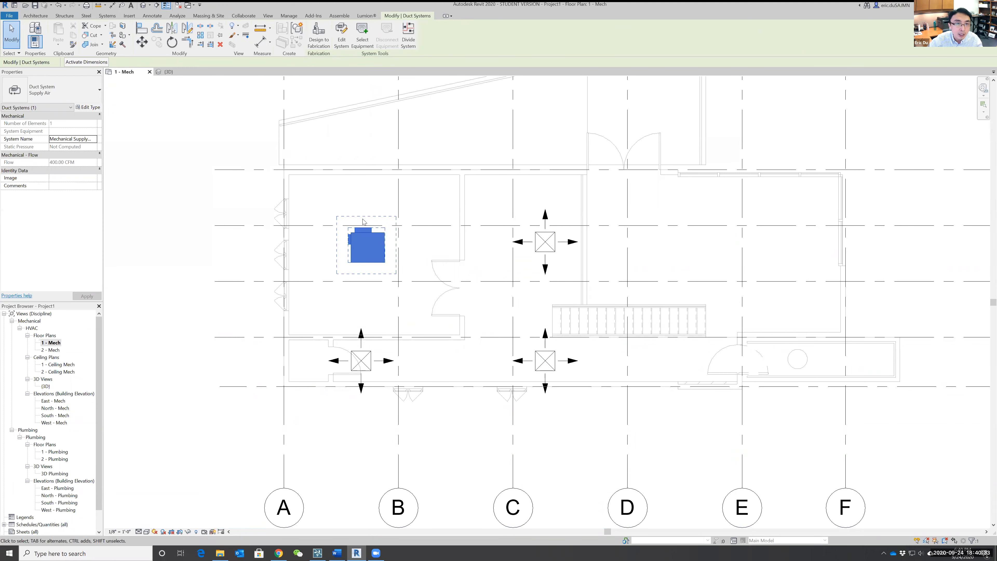
# Edit the new duct system to set the VAV unit as its equipment and add all three supply diffusers.
pyautogui.click(342, 34)
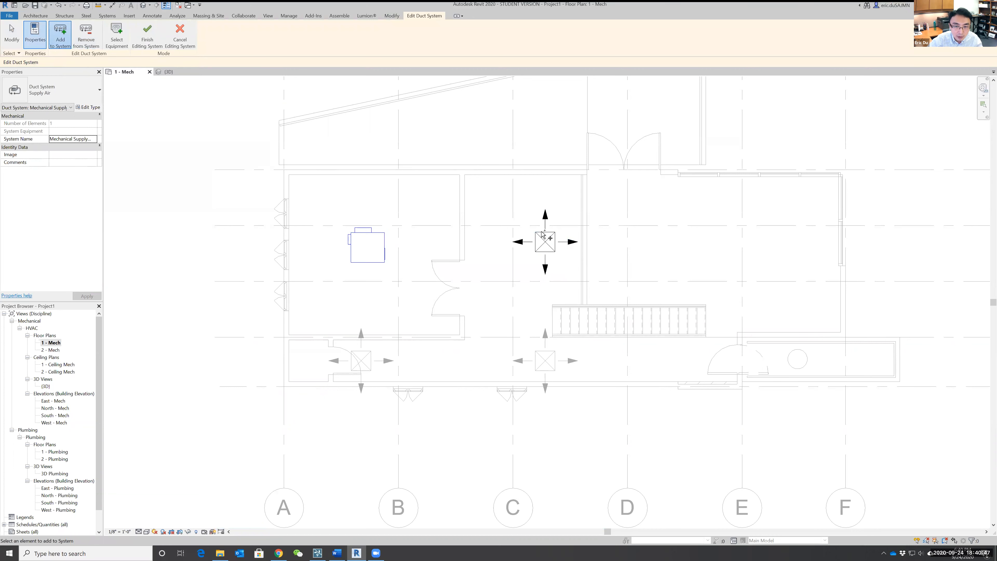
pyautogui.press('Escape')
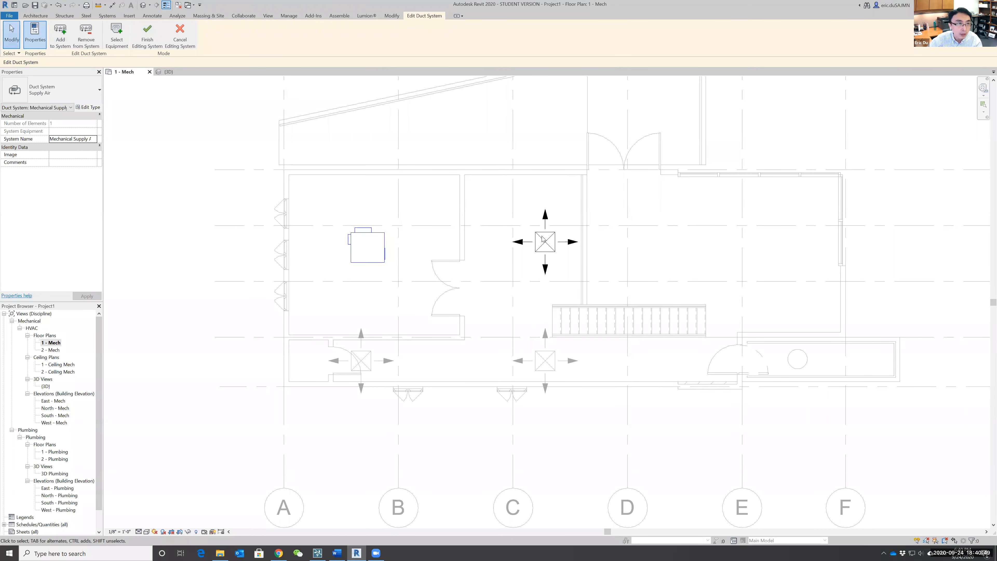
pyautogui.click(61, 35)
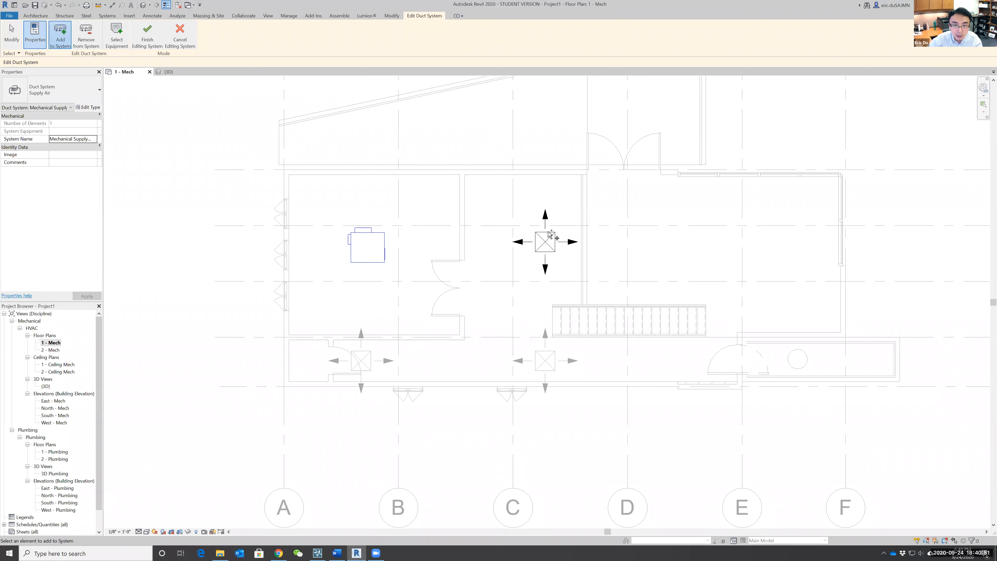
pyautogui.press('Escape')
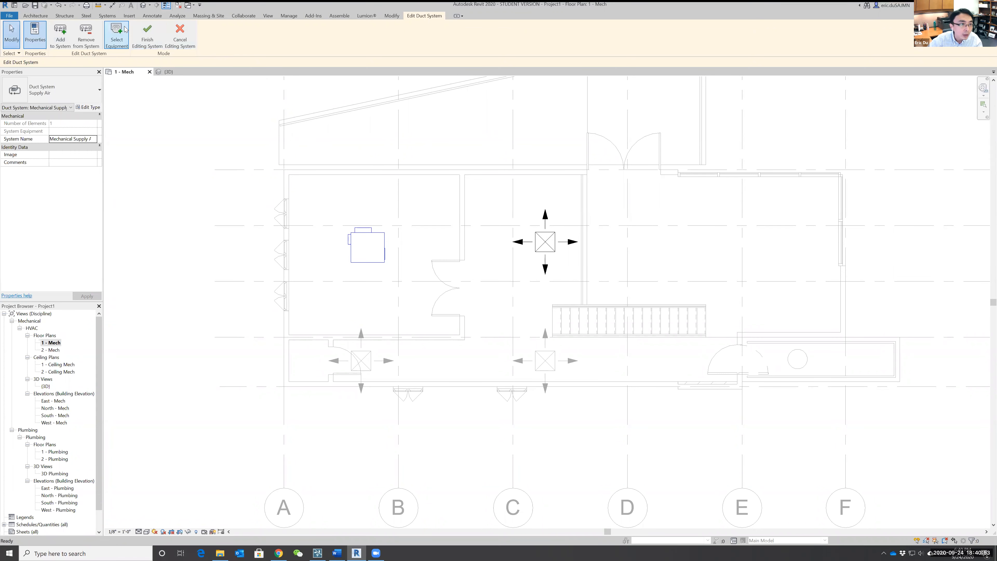
pyautogui.click(115, 35)
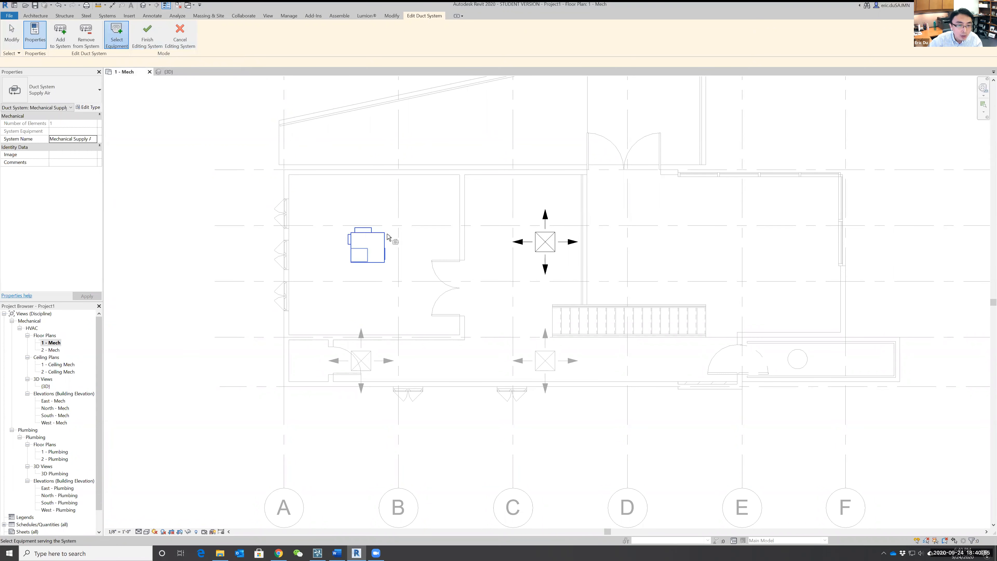
pyautogui.click(63, 35)
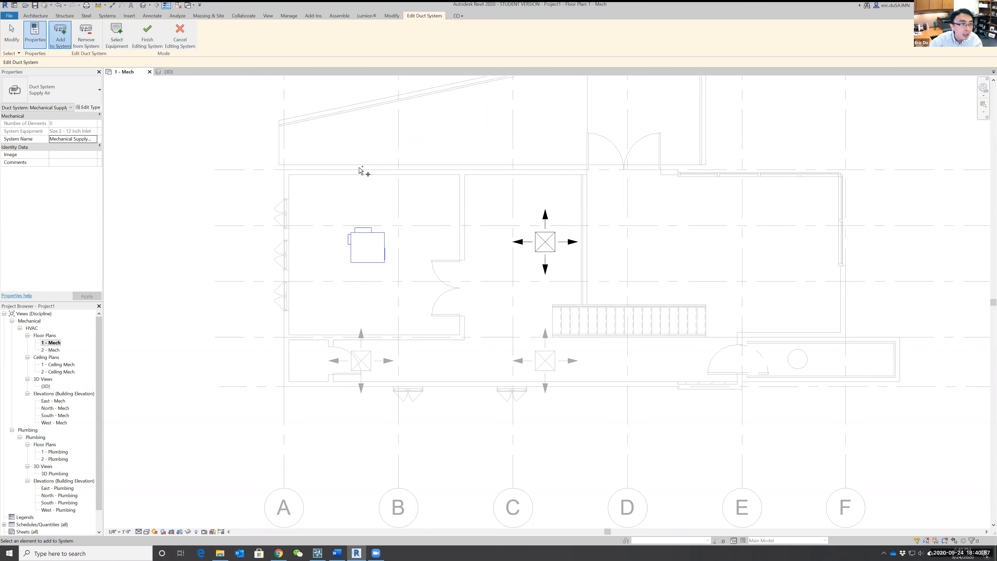
pyautogui.click(546, 360)
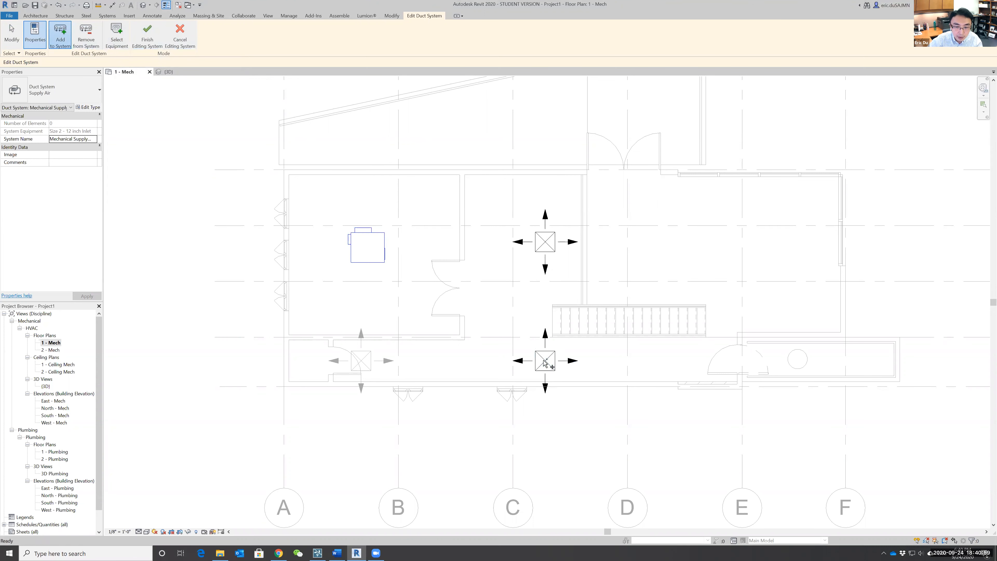
pyautogui.click(373, 363)
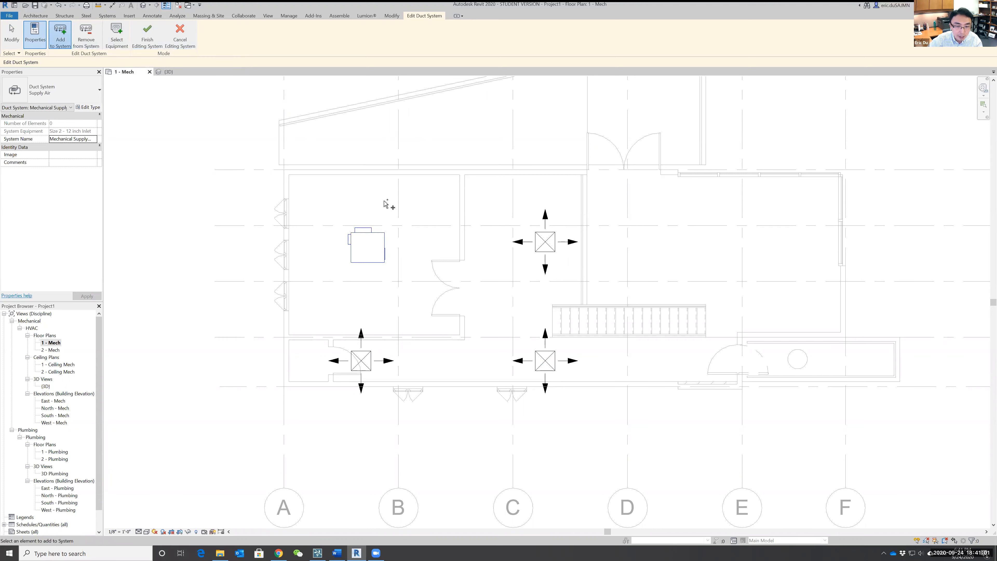
pyautogui.click(148, 36)
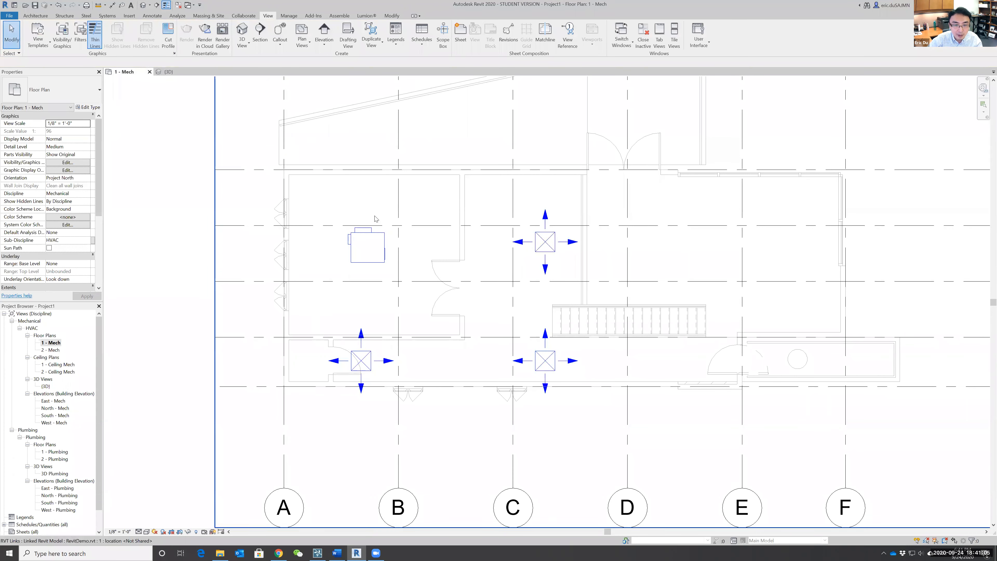
# Generate a duct layout for the VAV unit's supply system, comparing the Network solutions and finishing with solution 3 of 6.
pyautogui.click(378, 236)
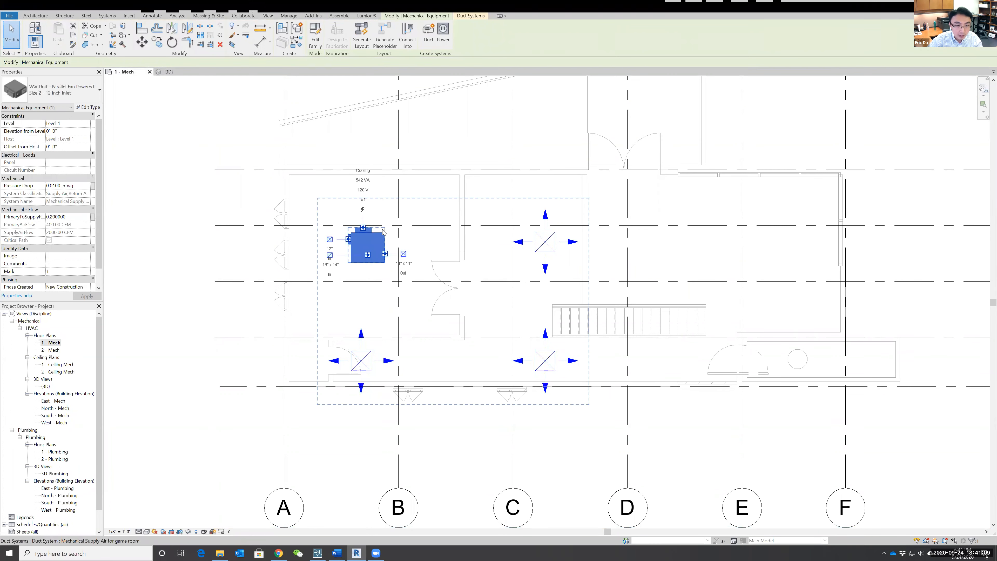
pyautogui.press('Escape')
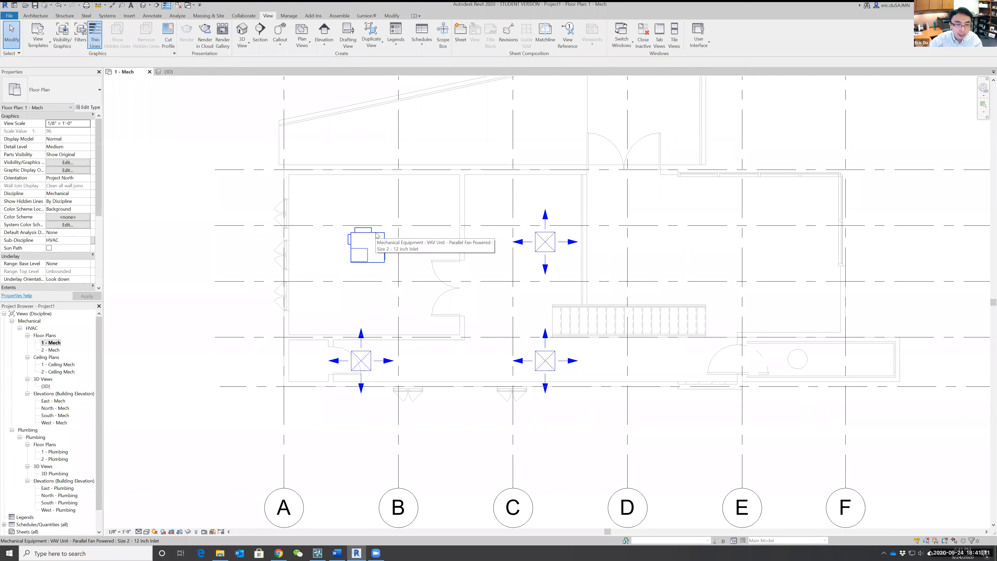
pyautogui.click(377, 236)
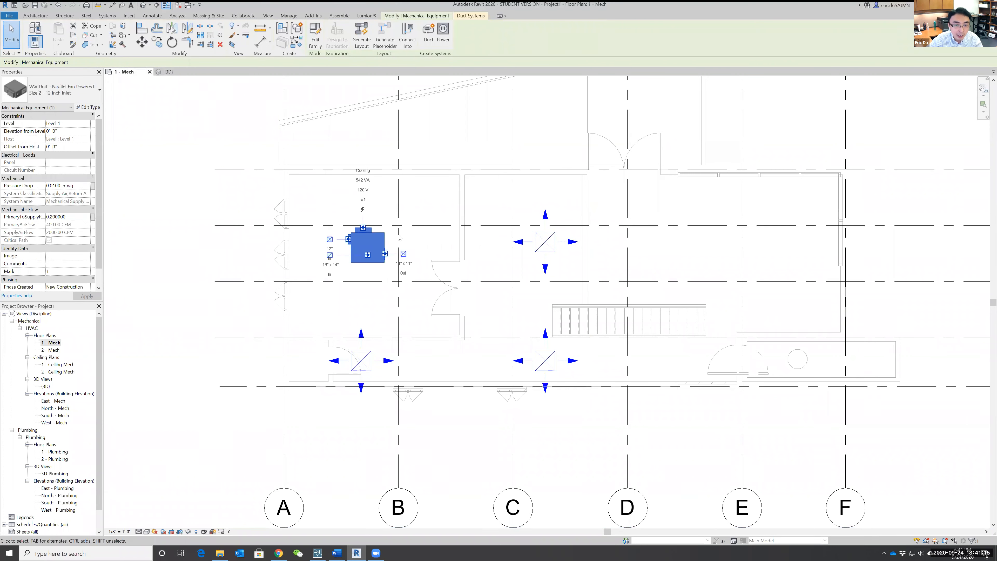
pyautogui.press('Tab')
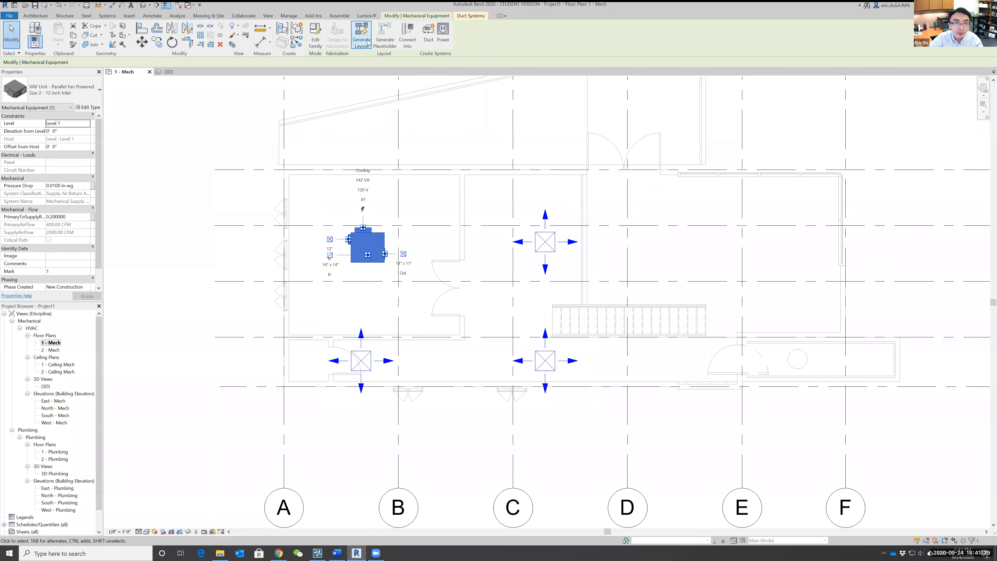
pyautogui.click(365, 32)
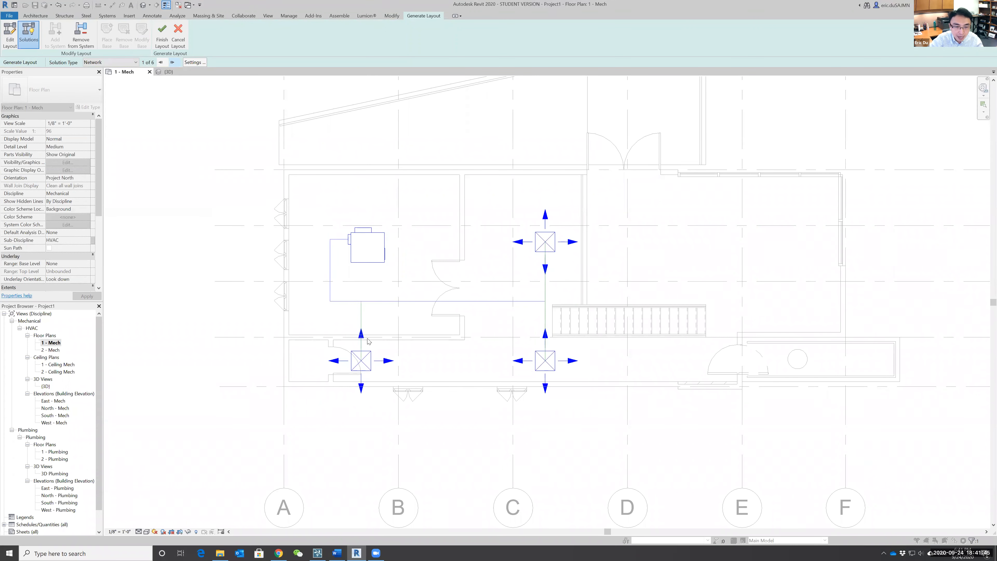
pyautogui.click(173, 63)
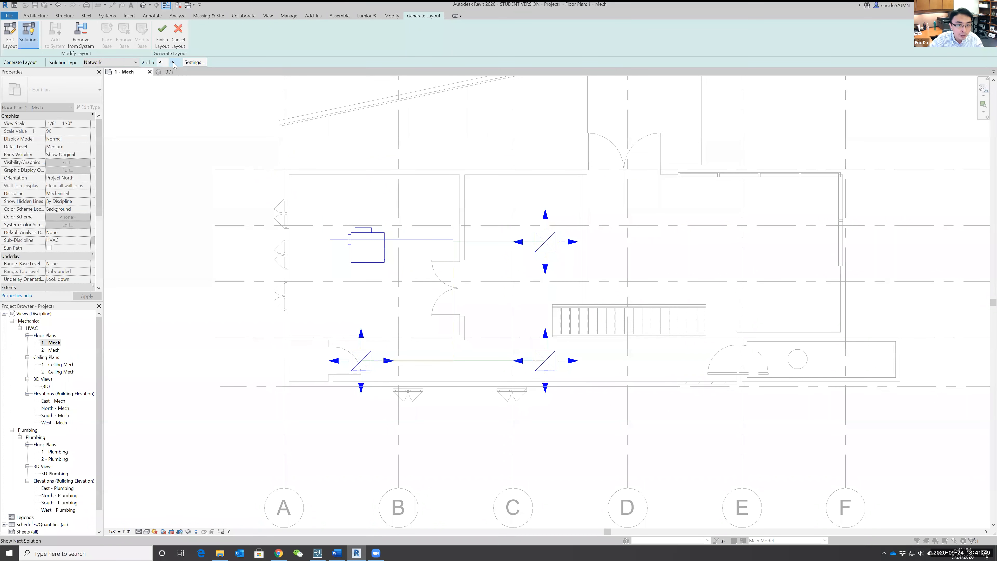
pyautogui.click(173, 62)
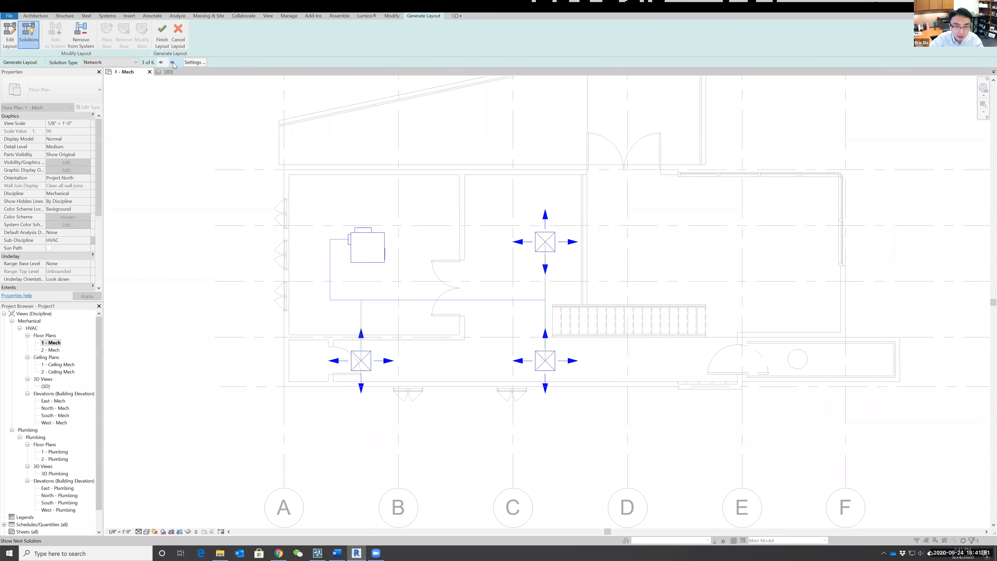
pyautogui.click(173, 63)
pyautogui.click(173, 63)
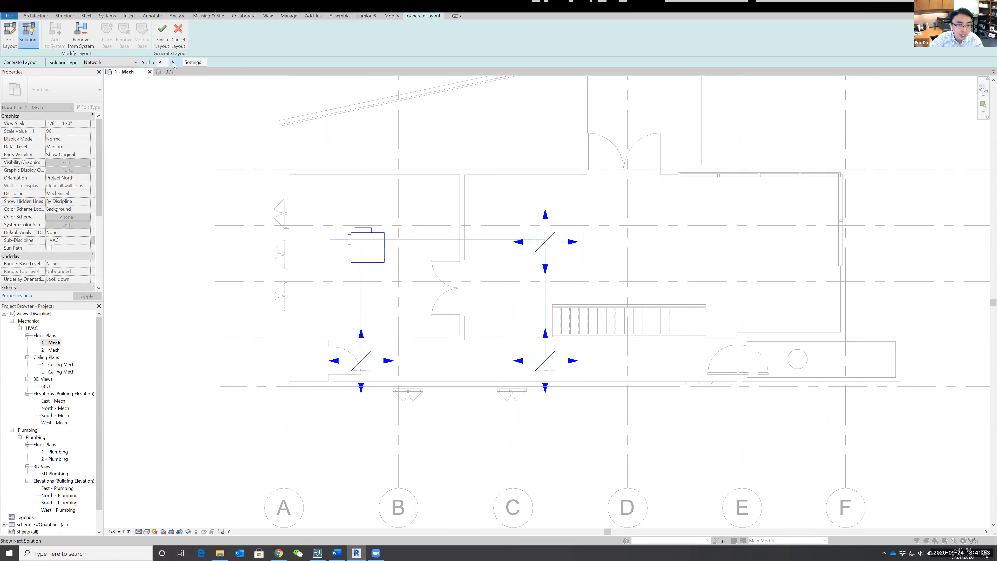
pyautogui.click(173, 63)
pyautogui.click(161, 62)
pyautogui.click(161, 63)
pyautogui.click(161, 62)
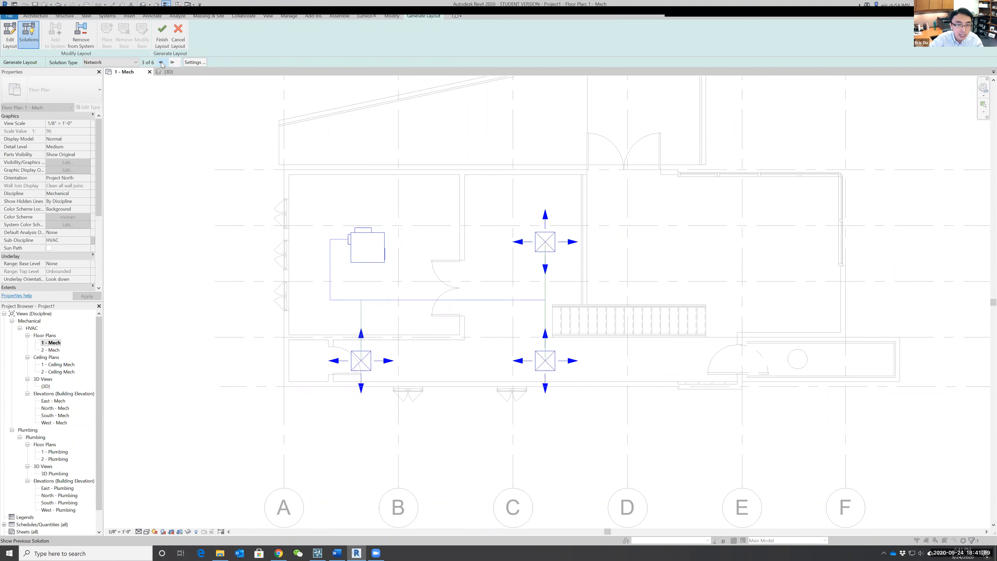
pyautogui.click(162, 32)
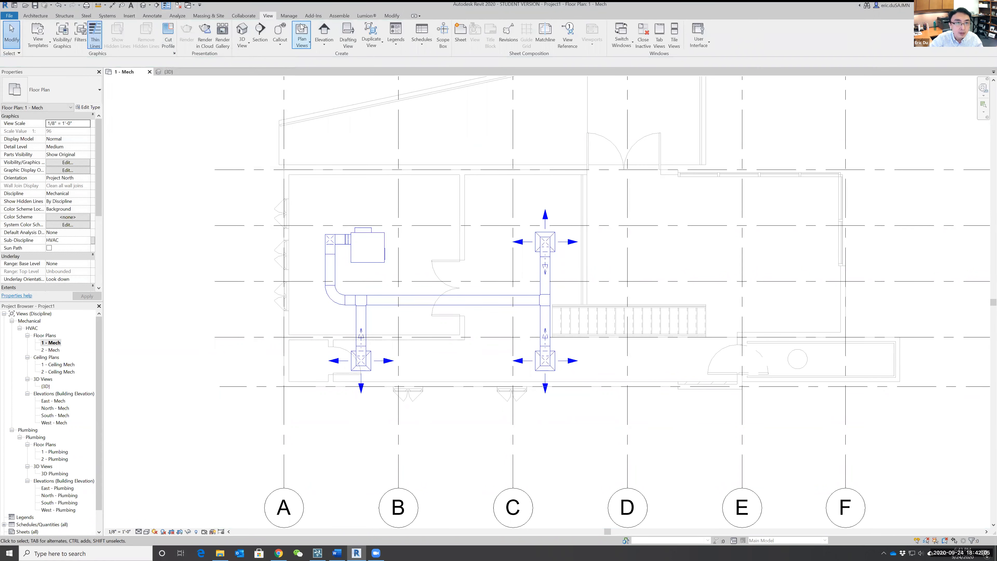
# Open the default 3D view and examine the generated ducts' height and route between the VAV unit and the diffusers.
pyautogui.click(242, 31)
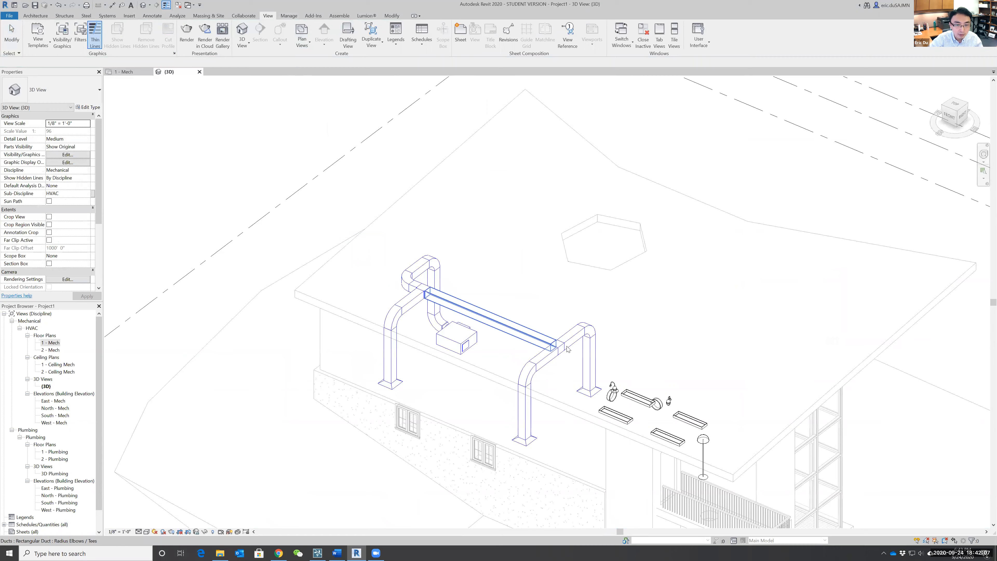
pyautogui.keyDown('shift'); pyautogui.moveTo(658, 313); pyautogui.dragTo(617, 346, button='middle'); pyautogui.keyUp('shift')
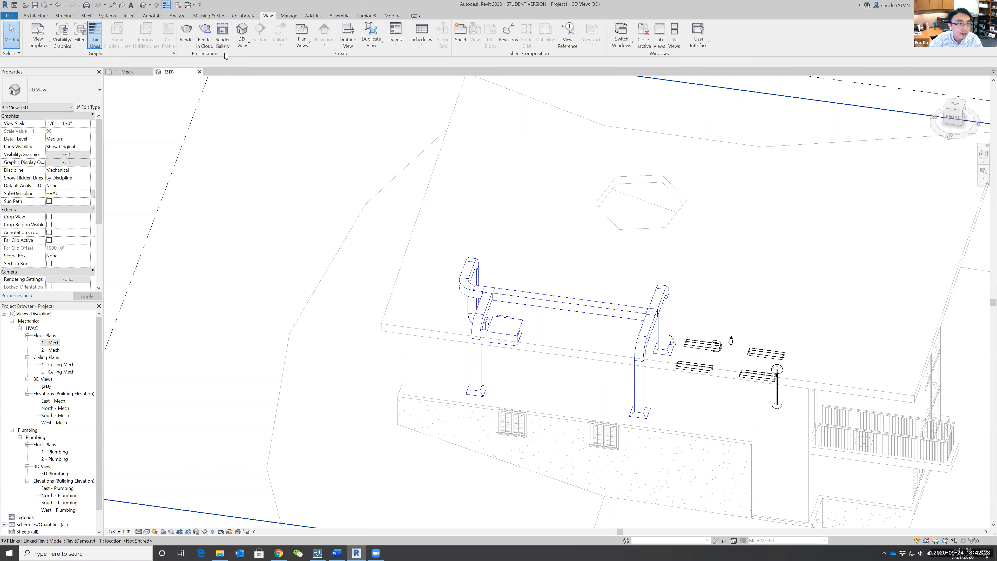
# Return to the 1 - Mech floor plan and undo the generated duct layout.
pyautogui.doubleClick(51, 343)
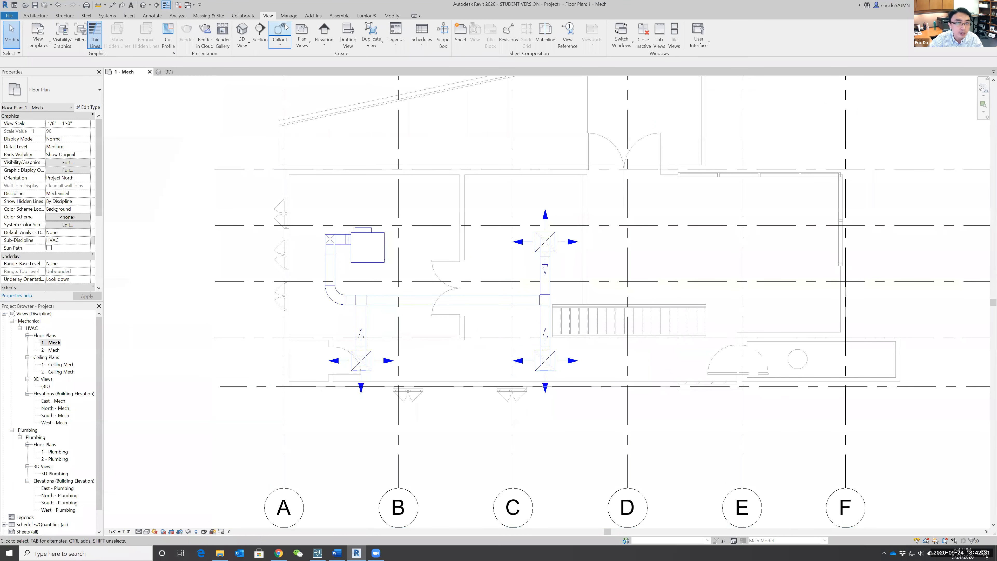
pyautogui.click(58, 7)
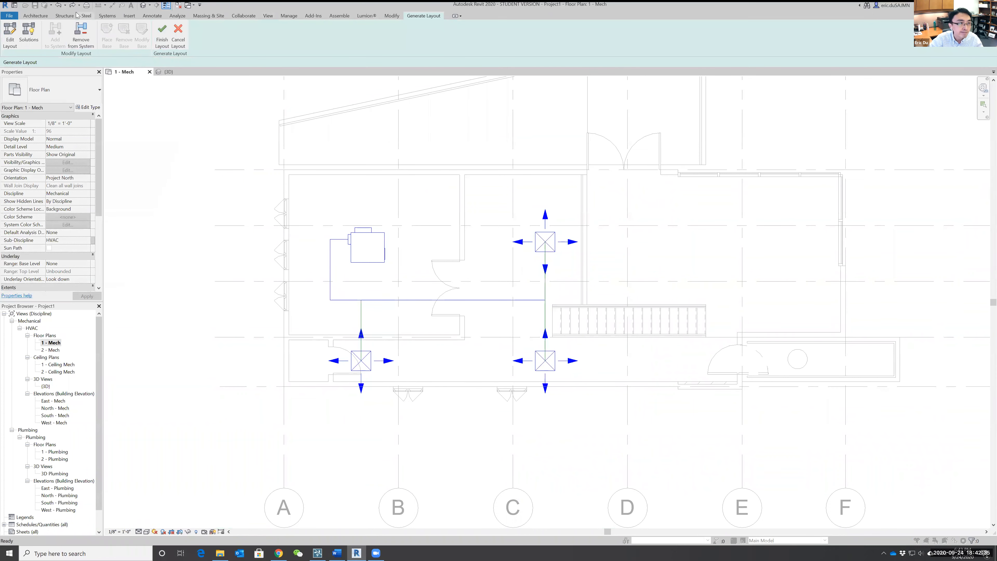
pyautogui.click(58, 7)
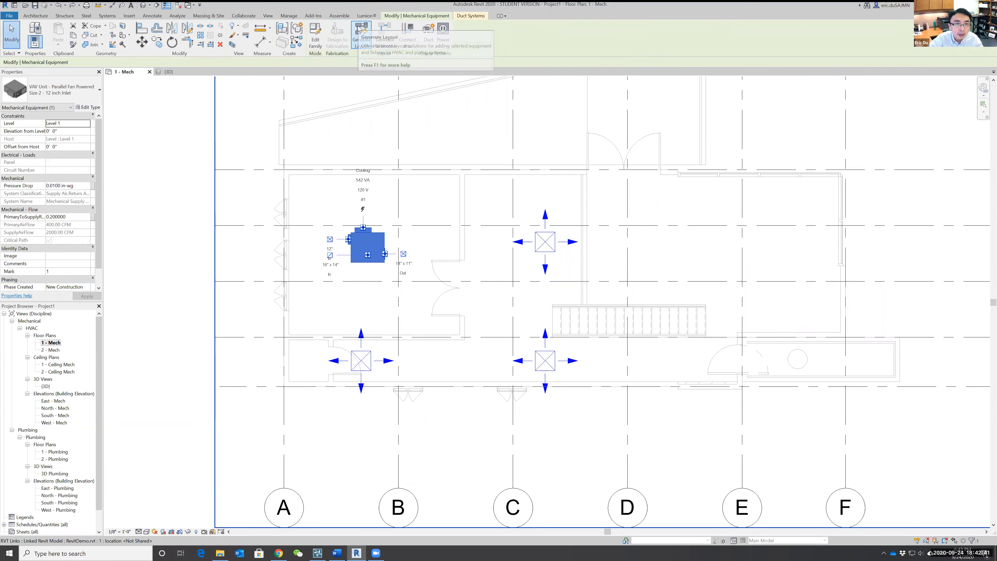
# Generate the duct layout for the VAV unit's supply system again, using Network solution 3 of 6.
pyautogui.click(360, 35)
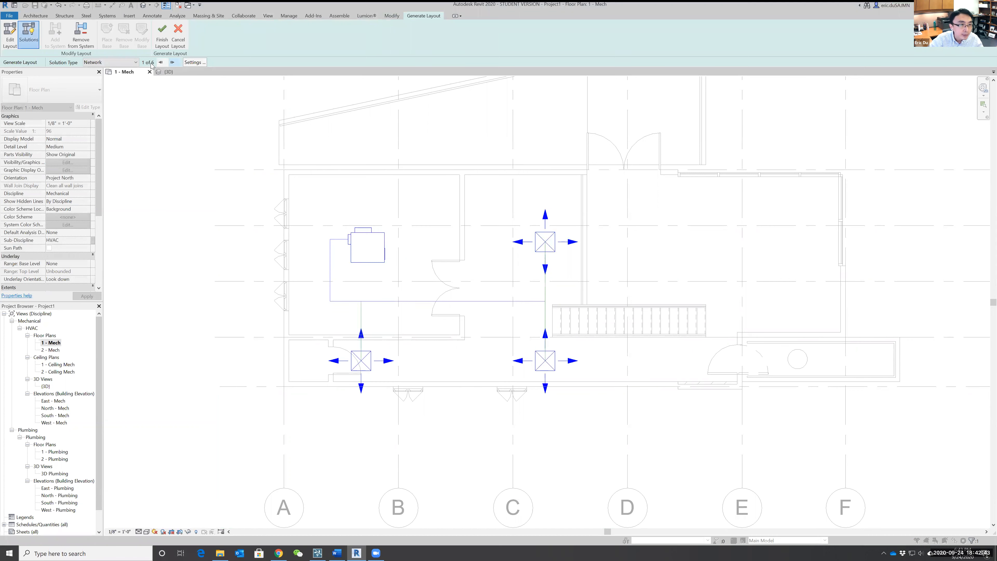
pyautogui.click(172, 63)
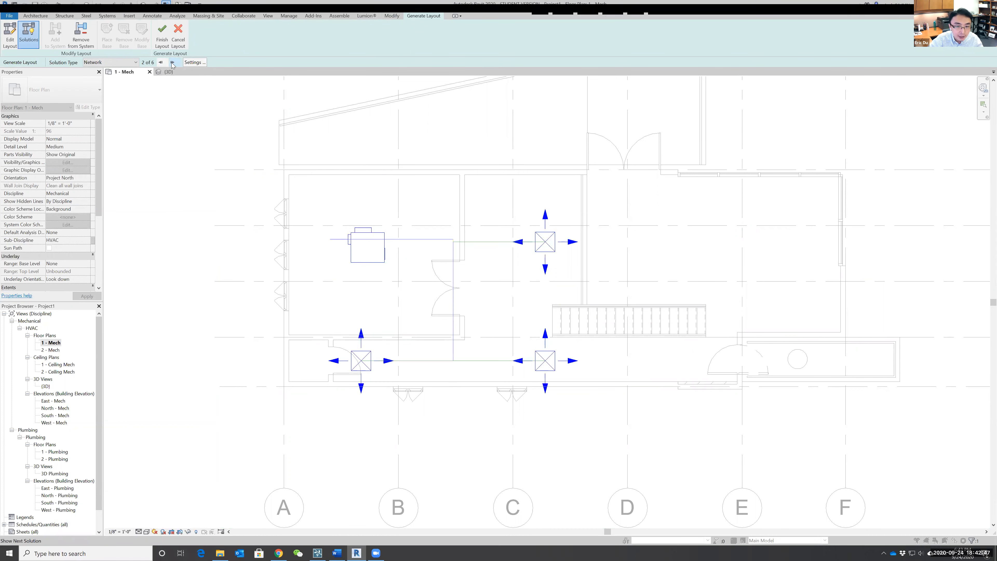
pyautogui.click(172, 63)
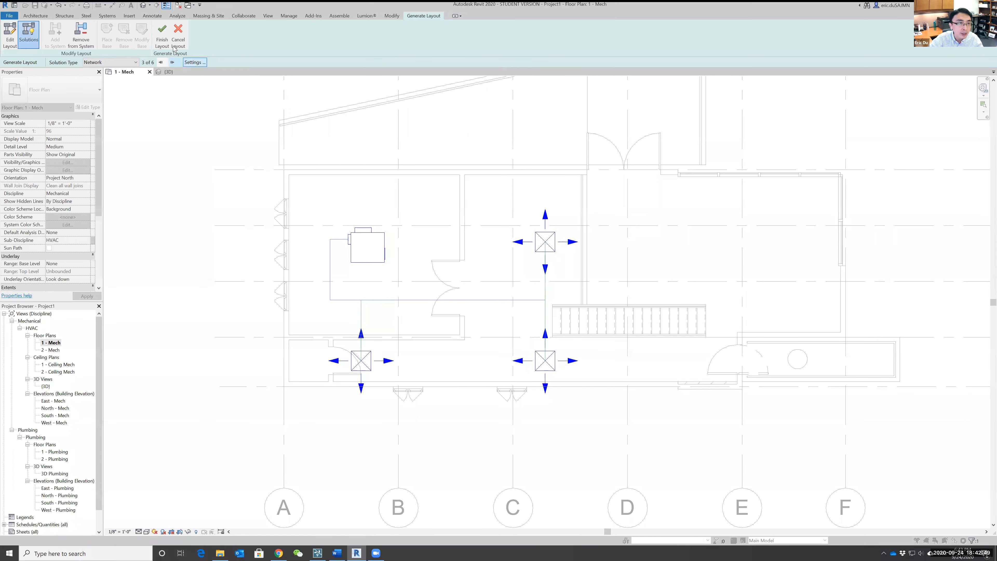
pyautogui.click(162, 35)
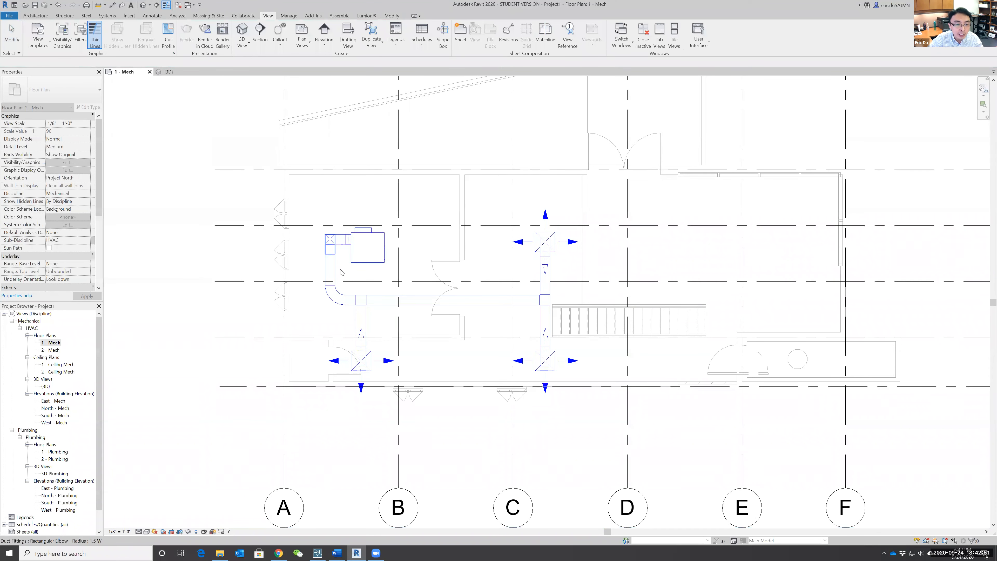
# Size the whole duct run from the VAV unit to the diffusers by velocity only at 2000 FPM, with calculated branch sizes.
pyautogui.click(363, 300)
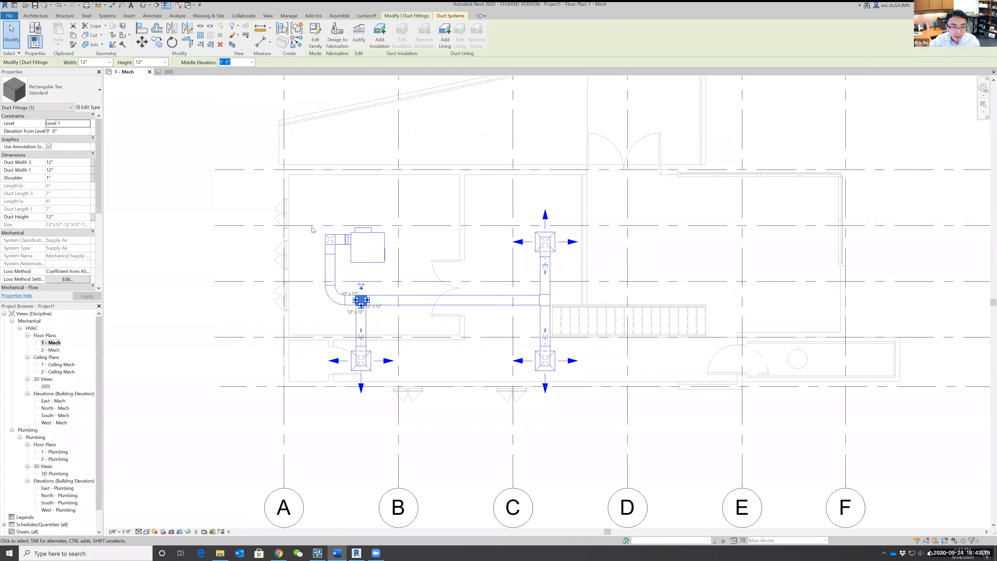
pyautogui.moveTo(255, 192); pyautogui.dragTo(650, 425)
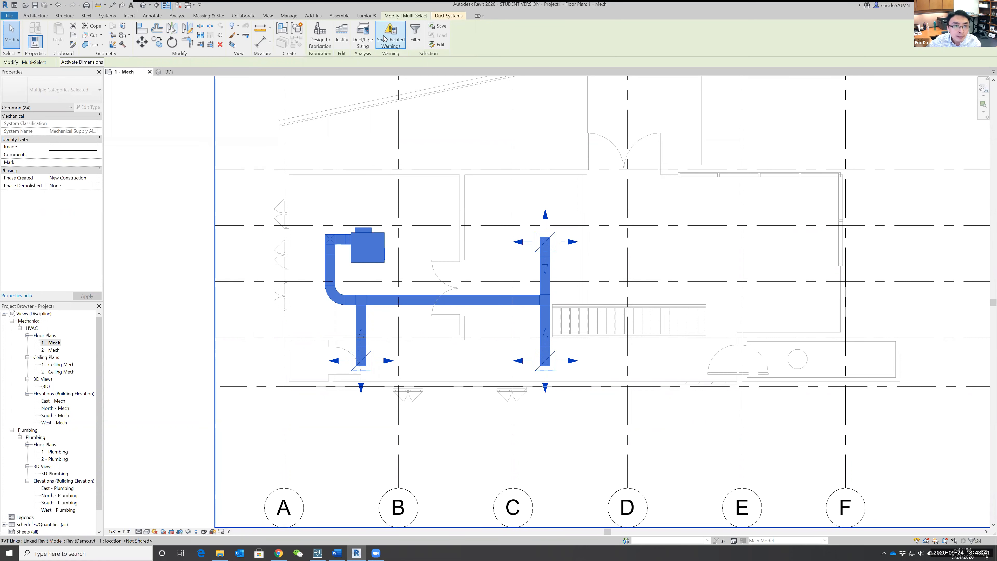
pyautogui.click(361, 43)
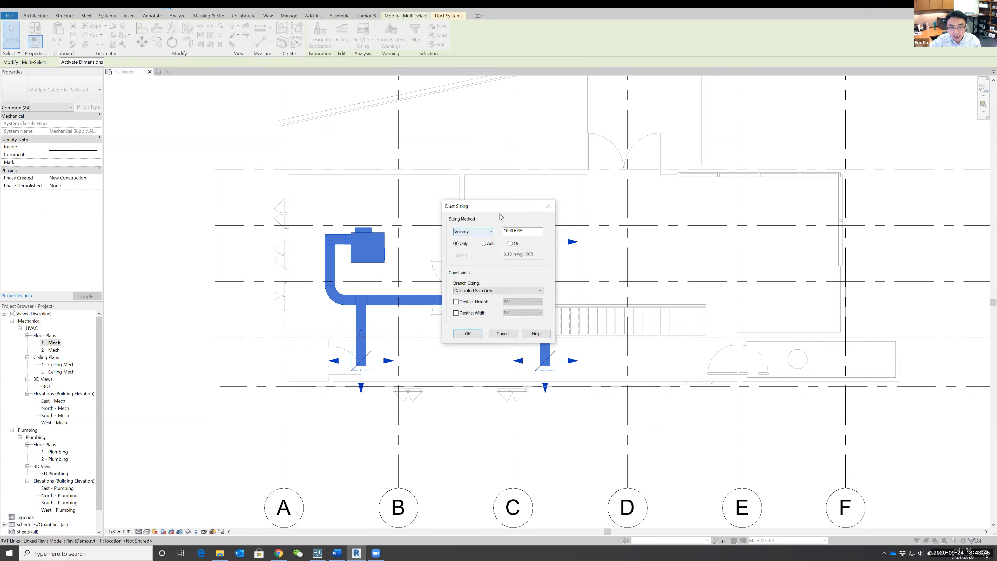
pyautogui.moveTo(502, 207); pyautogui.dragTo(593, 119)
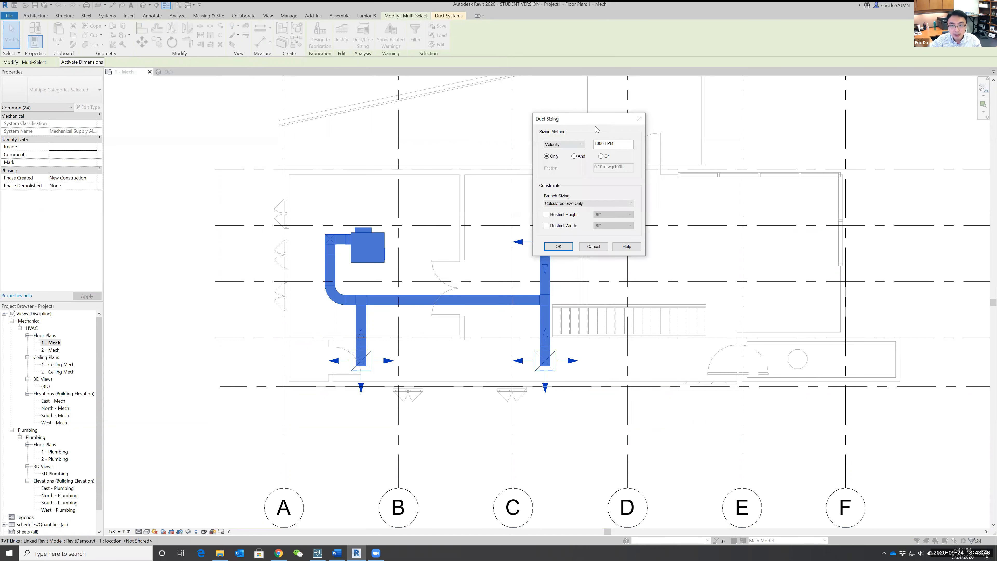
pyautogui.click(567, 146)
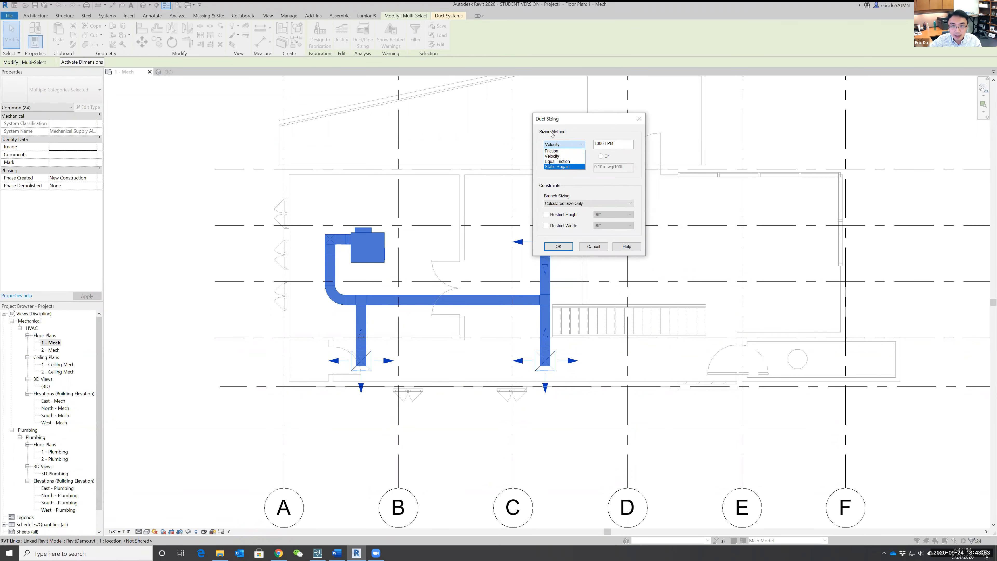
pyautogui.click(572, 145)
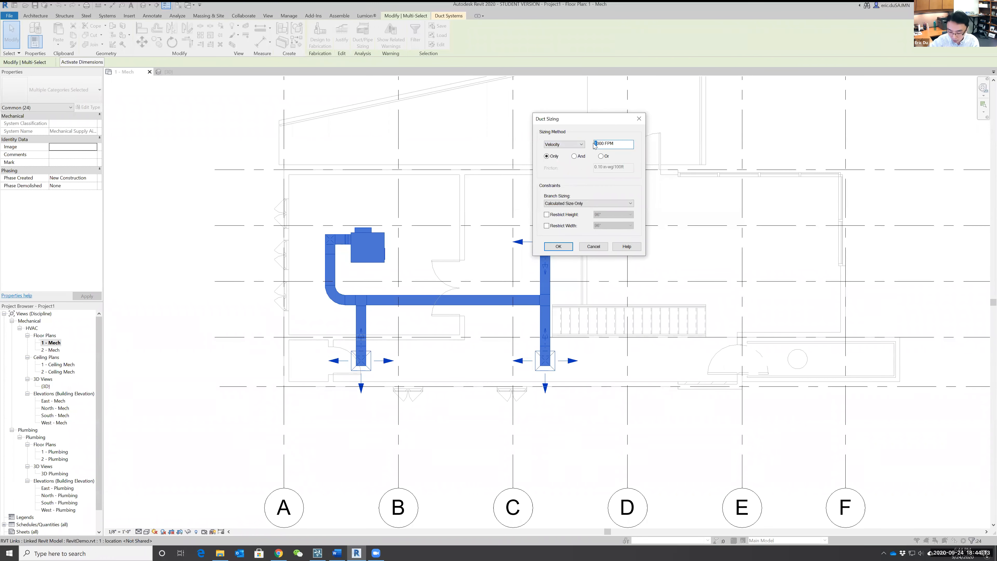
pyautogui.click(558, 246)
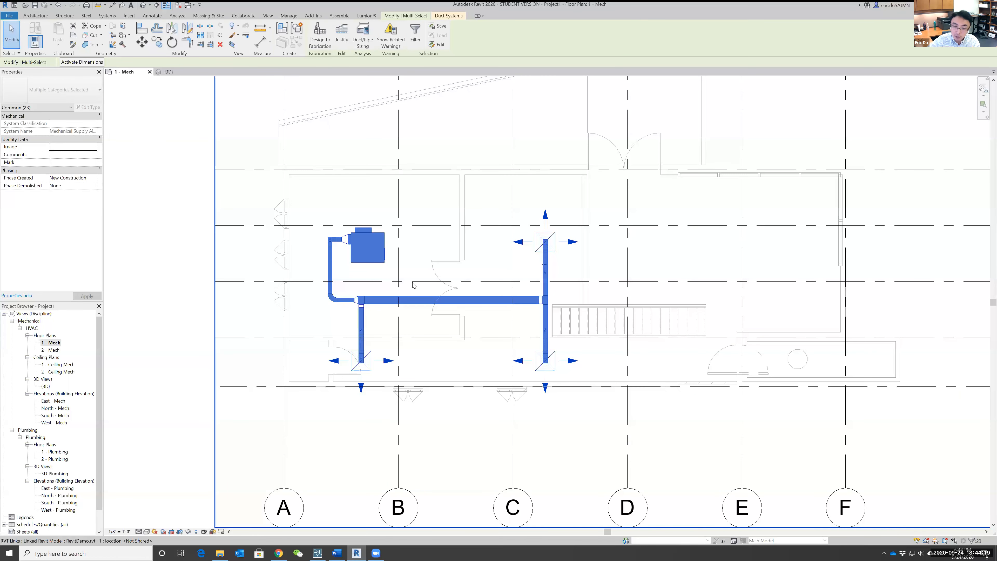
# Try to resize the duct system with a lower velocity, then cancel the change and clear the selection.
pyautogui.click(363, 35)
pyautogui.moveTo(595, 144); pyautogui.dragTo(600, 144)
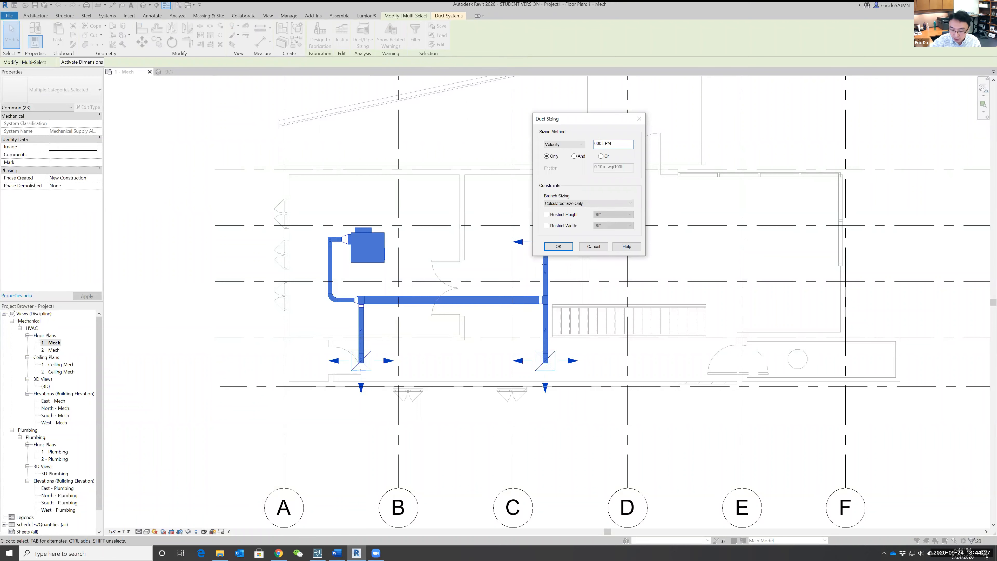
pyautogui.click(559, 246)
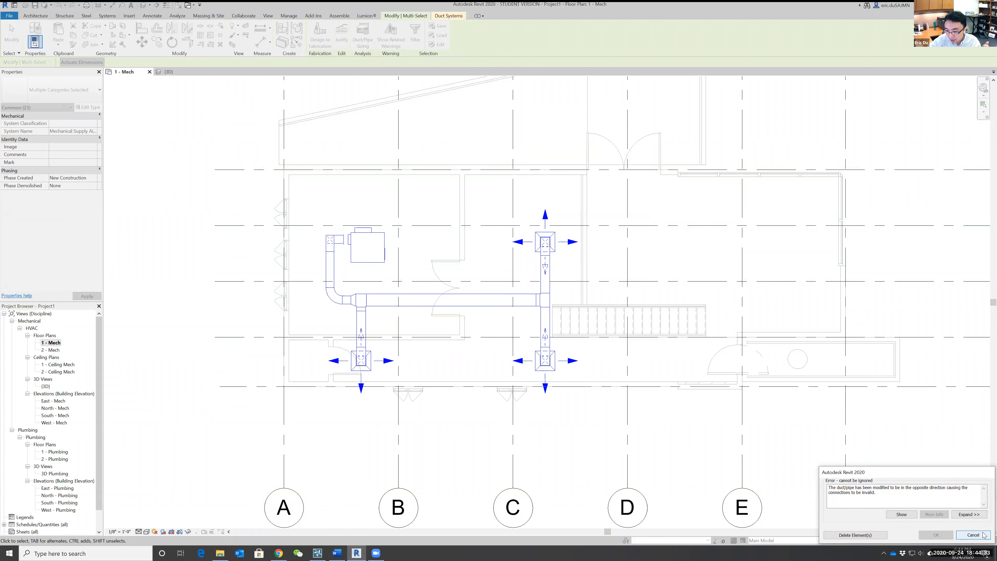
pyautogui.click(973, 535)
pyautogui.press('Escape')
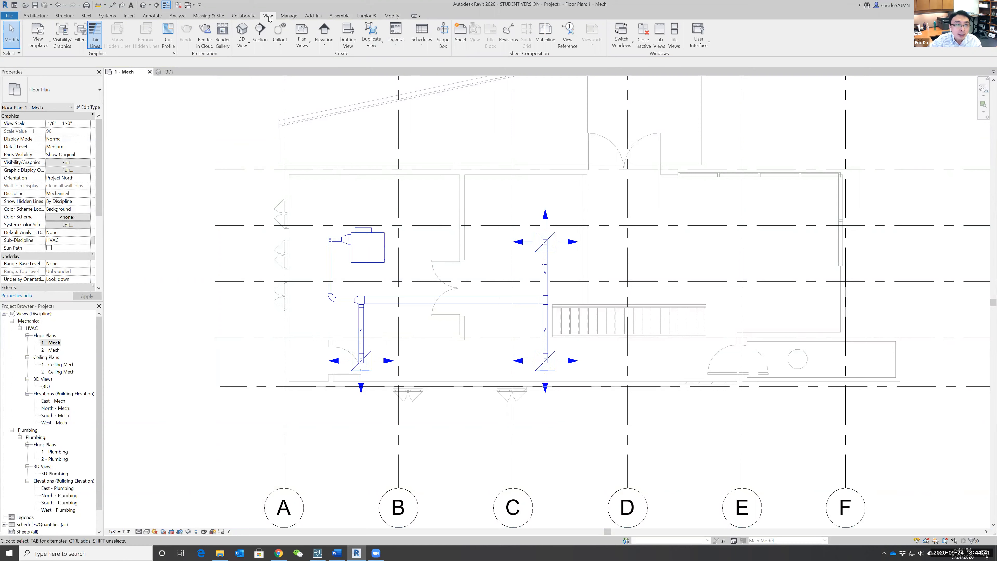
# Open the default 3D view and examine the resized ducts between the VAV unit and the three diffusers.
pyautogui.click(247, 34)
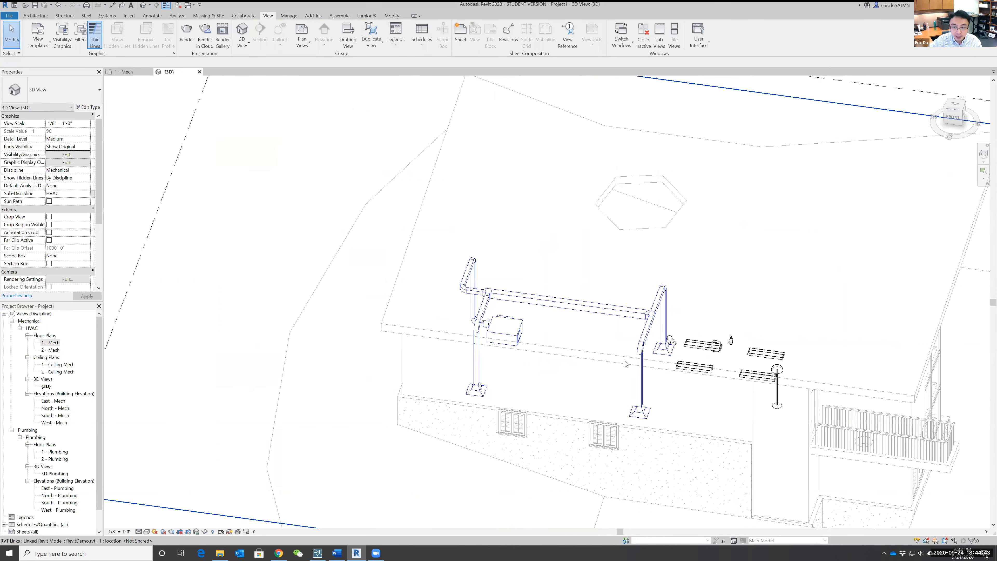
pyautogui.keyDown('shift'); pyautogui.moveTo(594, 328); pyautogui.dragTo(543, 293, button='middle'); pyautogui.keyUp('shift')
pyautogui.scroll(-1, 542, 295)
pyautogui.moveTo(452, 331); pyautogui.dragTo(498, 304, button='middle')
pyautogui.keyDown('shift'); pyautogui.moveTo(497, 304); pyautogui.dragTo(478, 283, button='middle'); pyautogui.keyUp('shift')
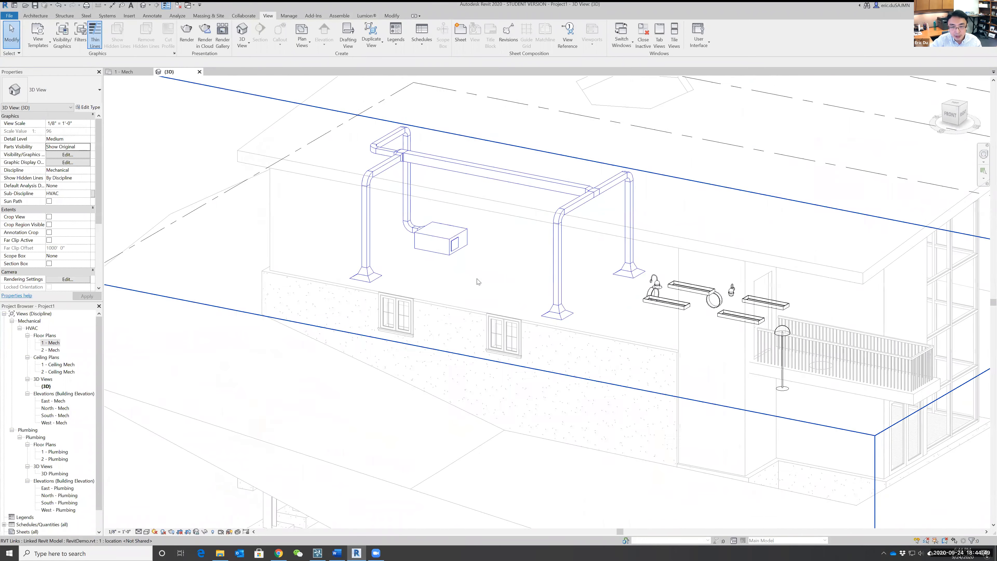
pyautogui.scroll(-1, 478, 283)
pyautogui.scroll(3, 762, 262)
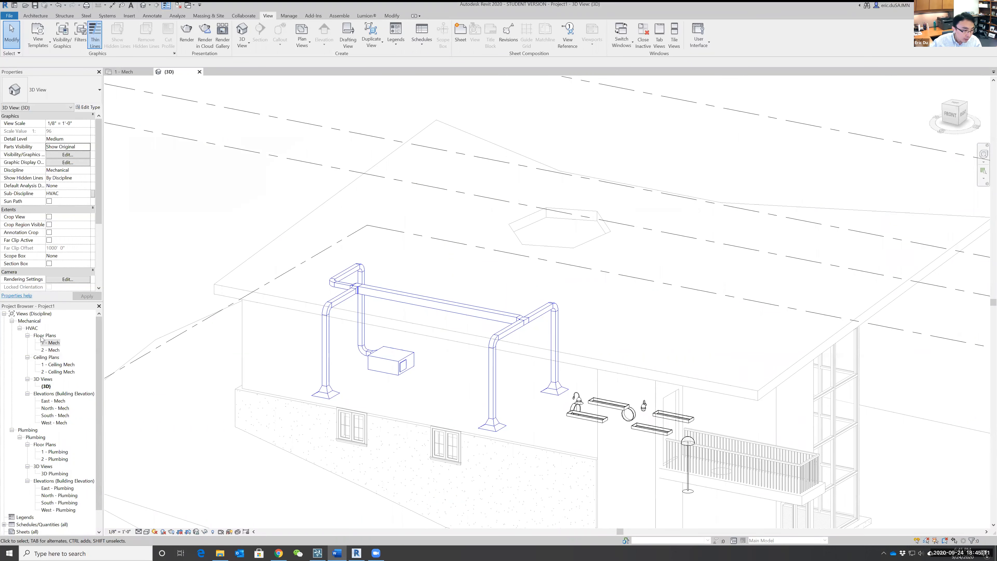
# Open the 1 - Plumbing floor plan at the small room beside grid A.
pyautogui.moveTo(98, 340); pyautogui.dragTo(92, 386)
pyautogui.click(24, 409)
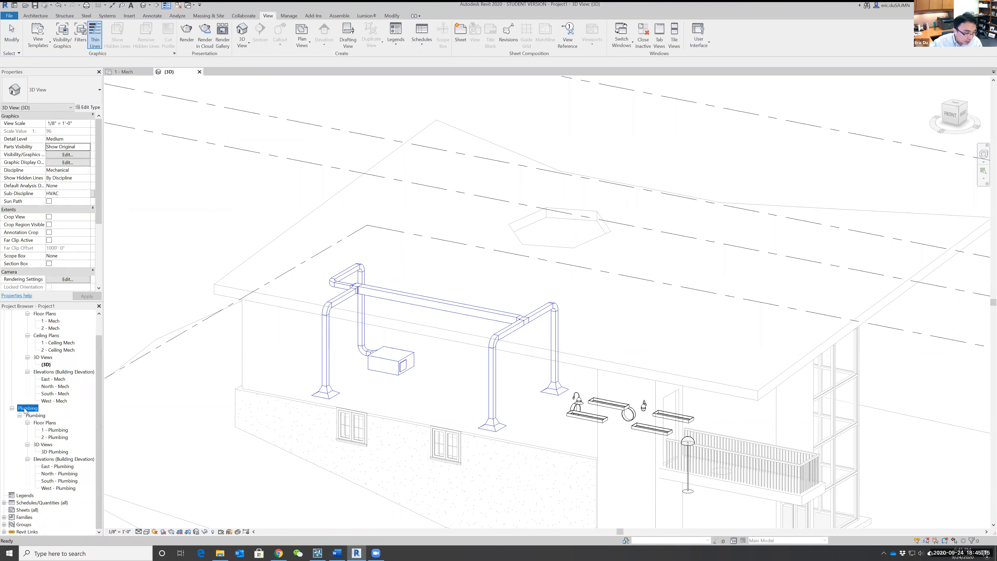
pyautogui.doubleClick(56, 431)
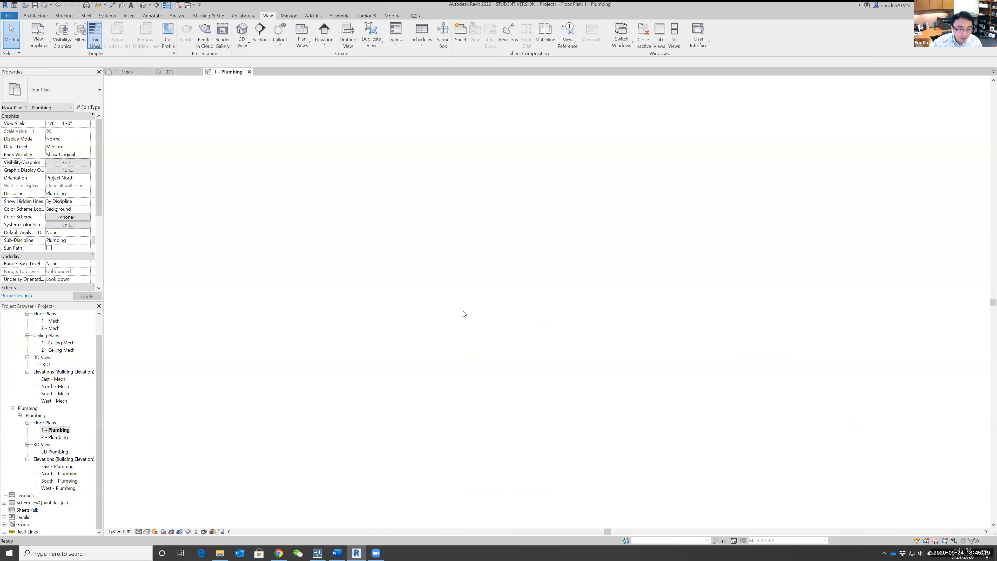
pyautogui.scroll(5, 575, 340)
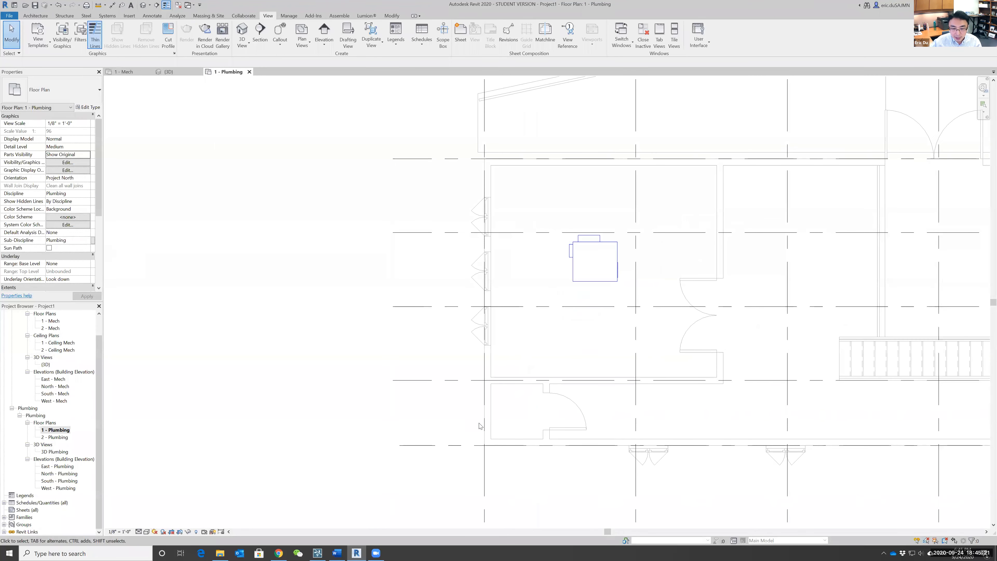
pyautogui.moveTo(289, 323); pyautogui.dragTo(268, 296, button='middle')
pyautogui.scroll(1, 351, 316)
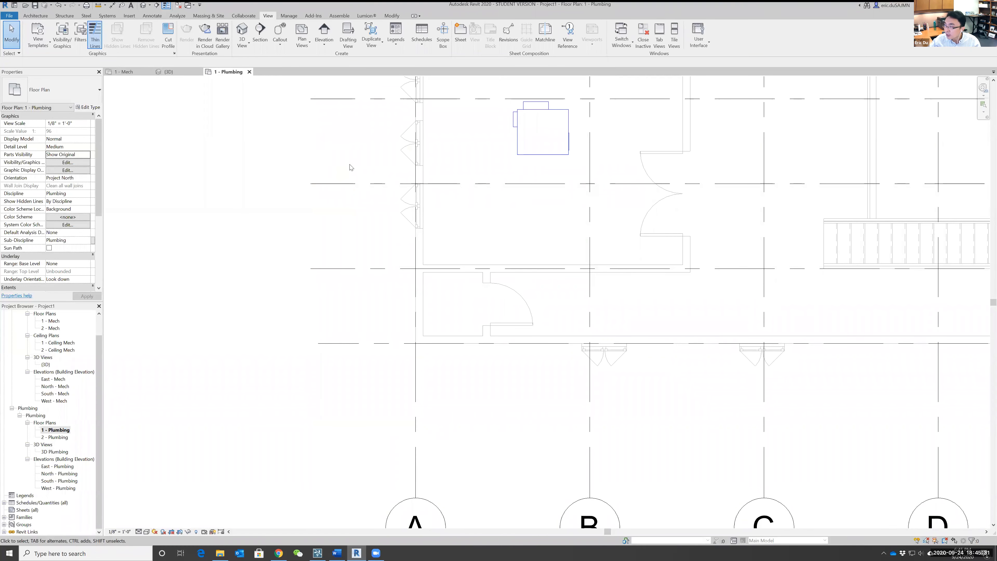
# Start placing a plumbing fixture and browse the family library to the Sinks folder under Plumbing, MEP, Fixtures.
pyautogui.click(106, 16)
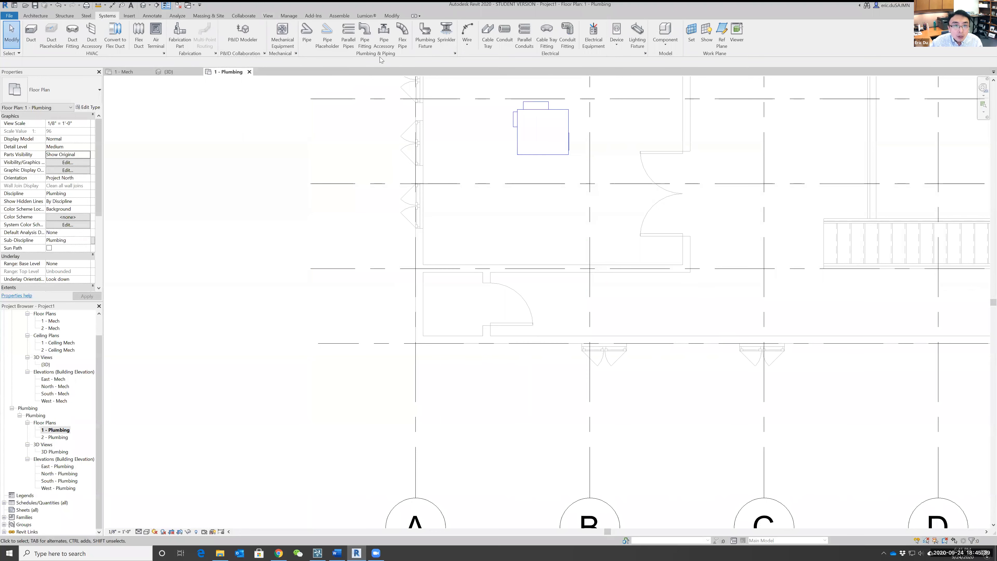
pyautogui.click(426, 38)
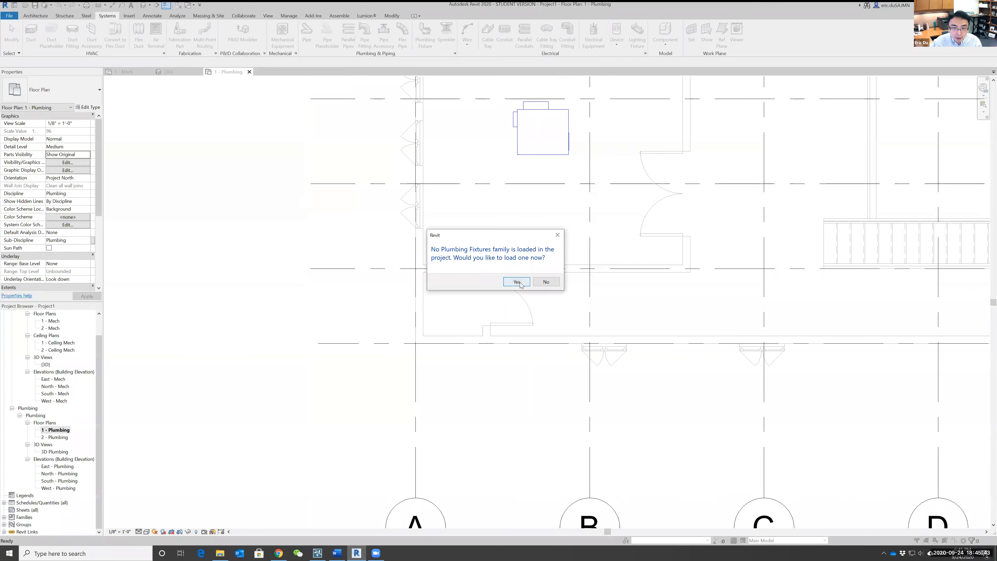
pyautogui.click(517, 282)
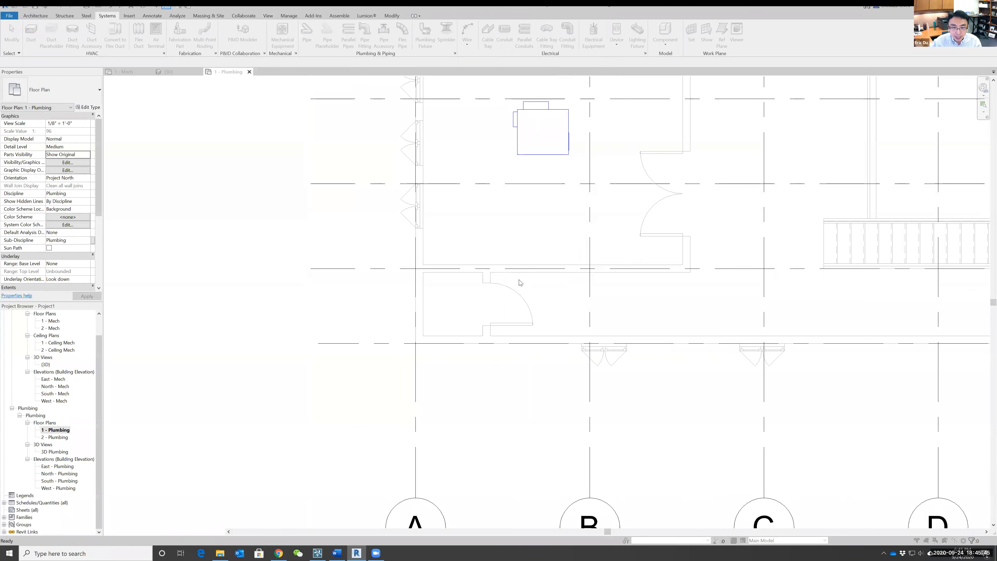
pyautogui.scroll(-2, 389, 257)
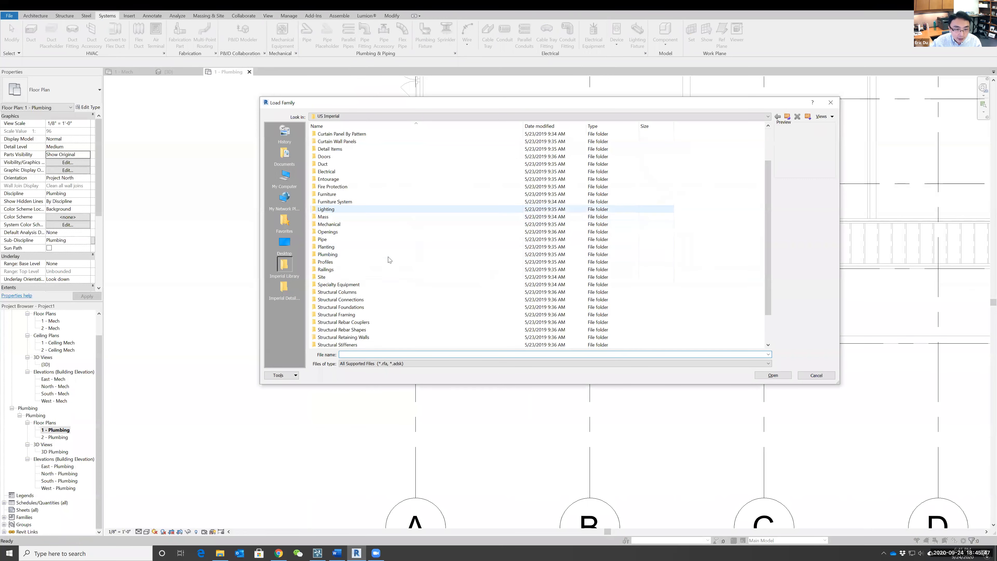
pyautogui.doubleClick(328, 255)
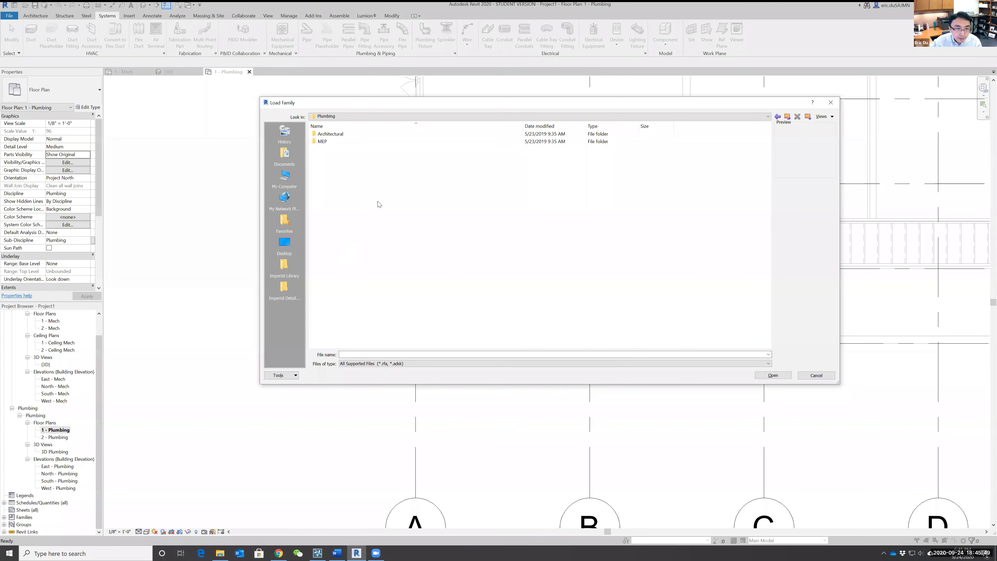
pyautogui.doubleClick(322, 142)
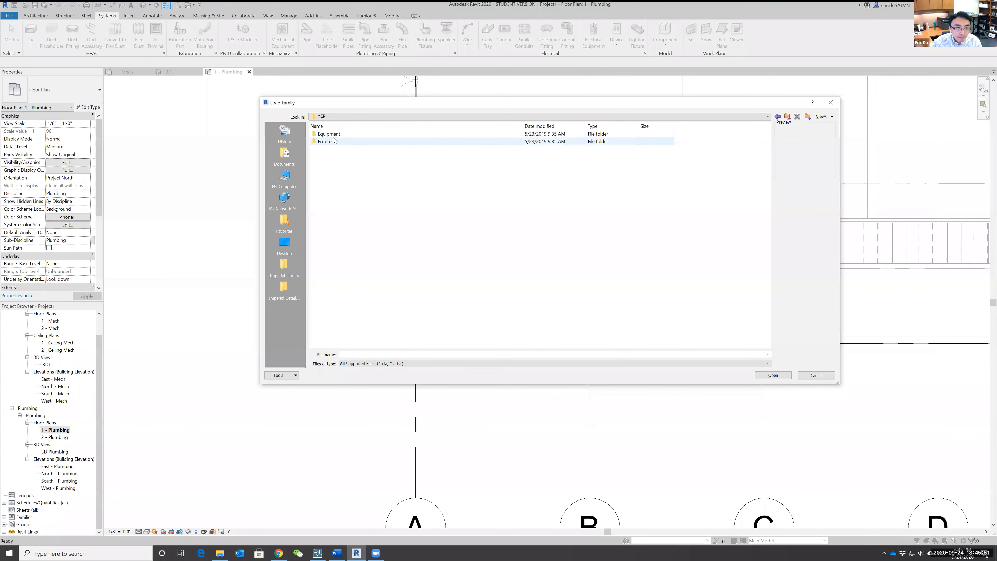
pyautogui.doubleClick(334, 142)
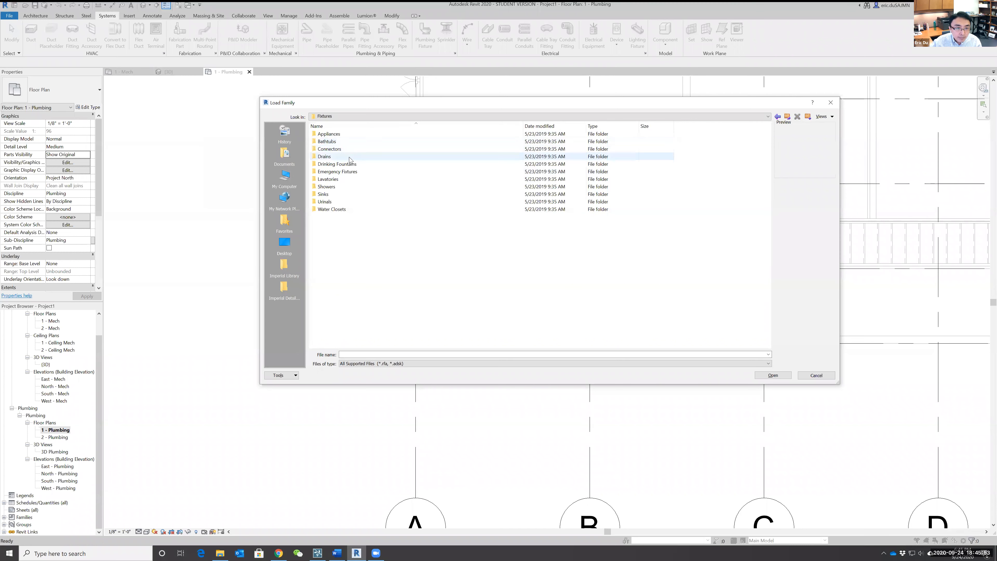
pyautogui.doubleClick(325, 195)
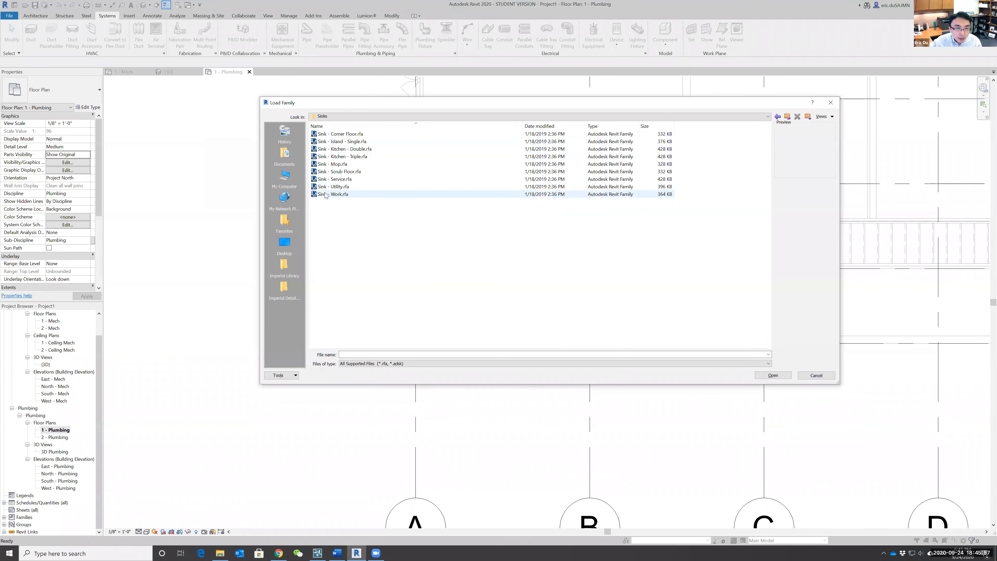
# Preview the available sink families and load all of them into the project.
pyautogui.click(340, 134)
pyautogui.click(345, 150)
pyautogui.click(342, 165)
pyautogui.click(340, 180)
pyautogui.click(338, 196)
pyautogui.click(340, 188)
pyautogui.click(342, 165)
pyautogui.click(347, 142)
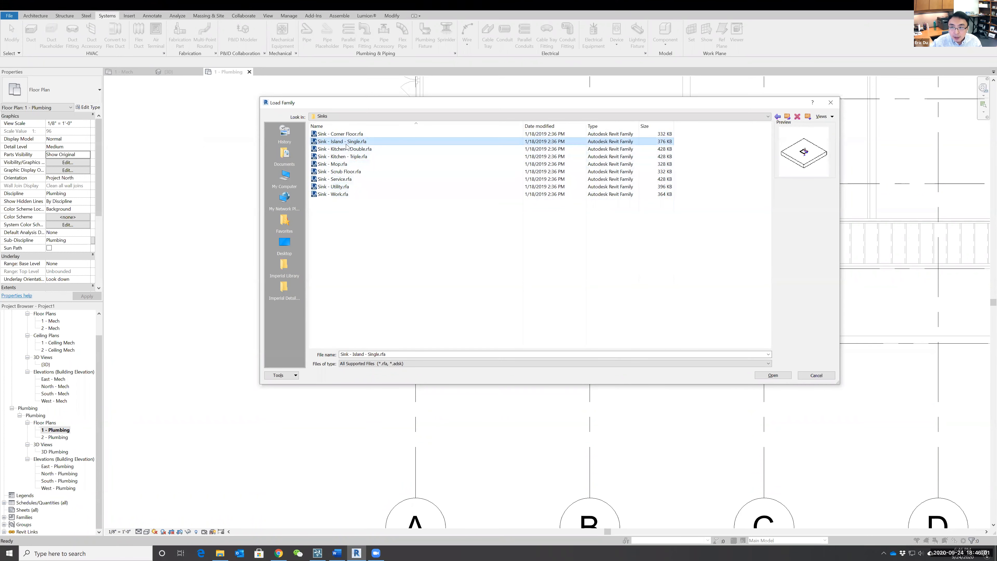
pyautogui.click(346, 136)
pyautogui.click(345, 157)
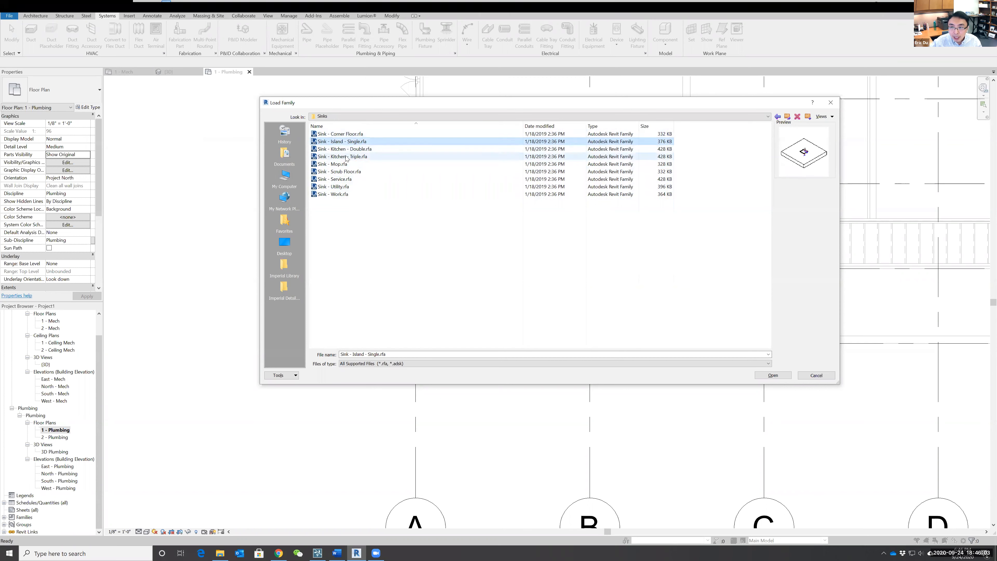
pyautogui.moveTo(408, 280); pyautogui.dragTo(320, 131)
pyautogui.click(773, 375)
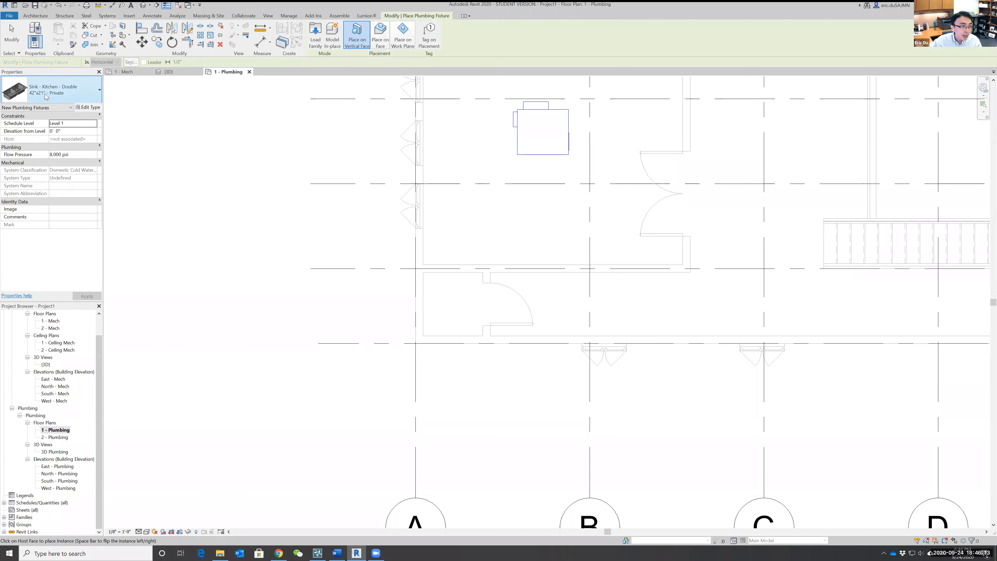
# Place a 24" Sink - Corner Floor in the small room's outer corner beside grid A.
pyautogui.click(72, 94)
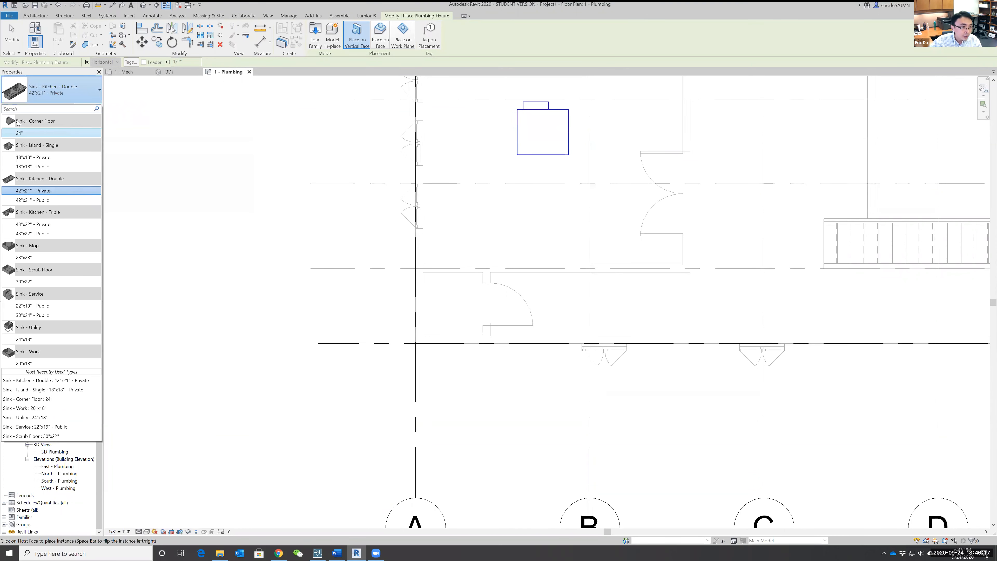
pyautogui.click(21, 134)
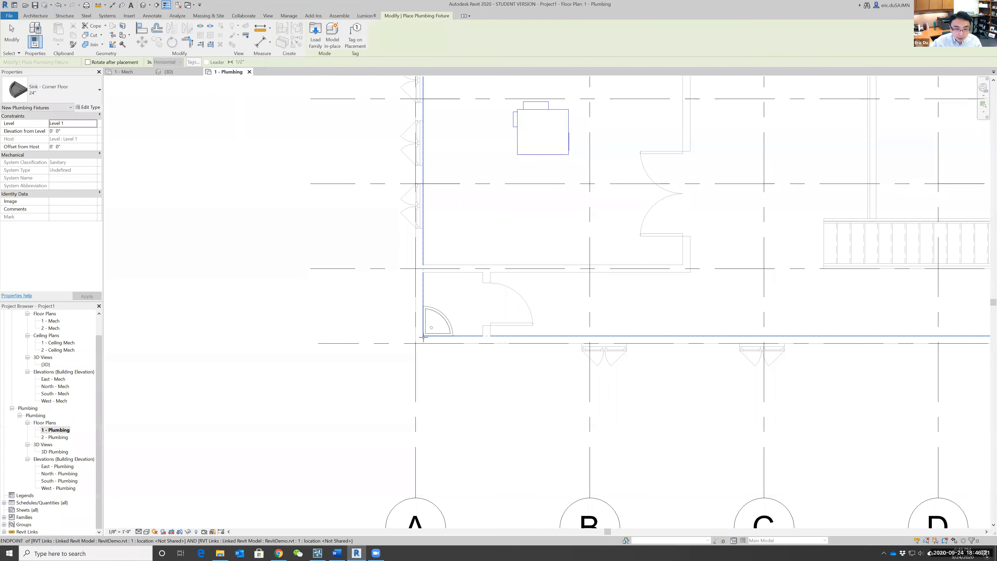
pyautogui.click(432, 328)
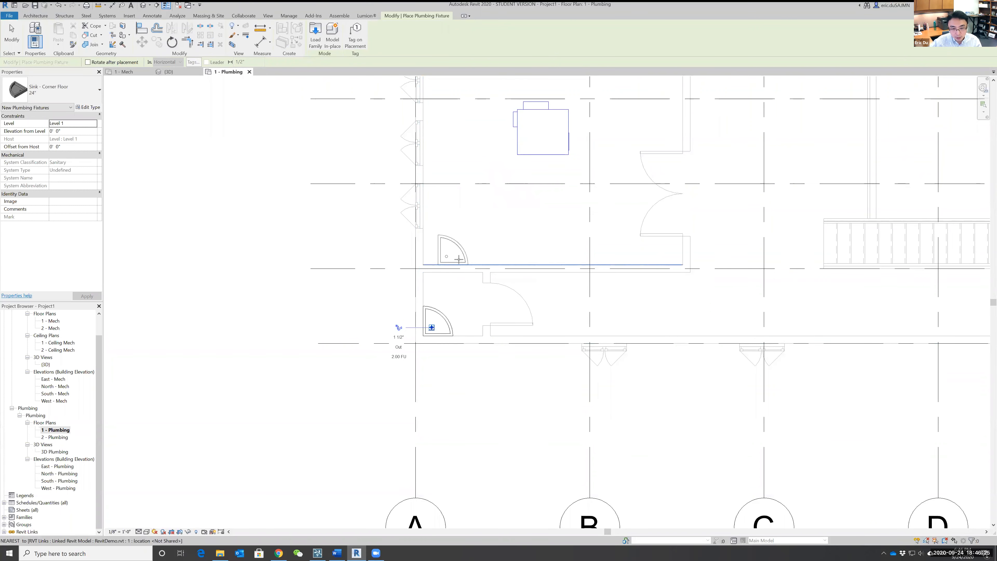
# End fixture placement and select the placed corner sink to examine its drain connector and properties.
pyautogui.press('Escape')
pyautogui.press('Escape')
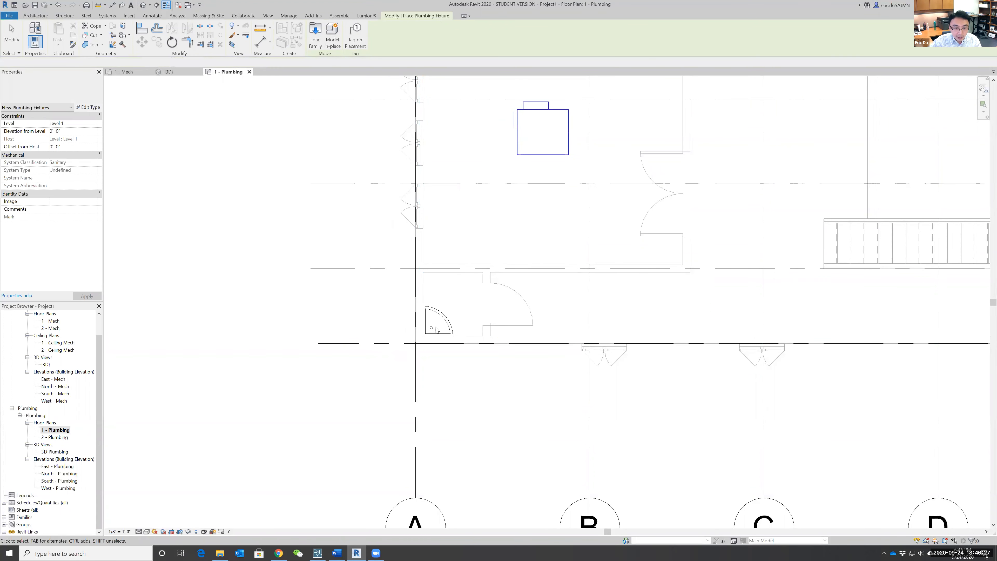
pyautogui.click(435, 321)
pyautogui.scroll(2, 407, 348)
pyautogui.scroll(3, 407, 349)
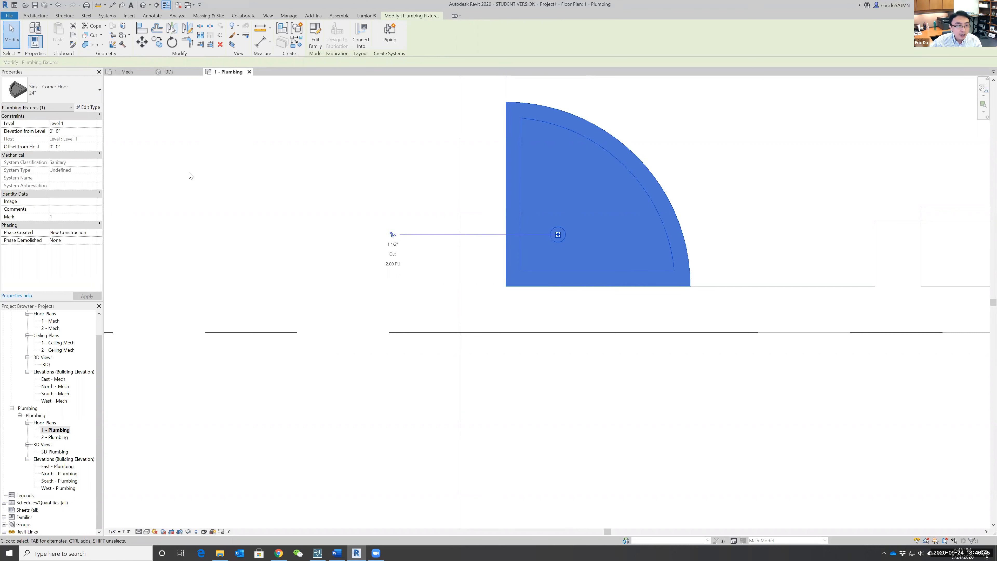
pyautogui.scroll(-3, 557, 181)
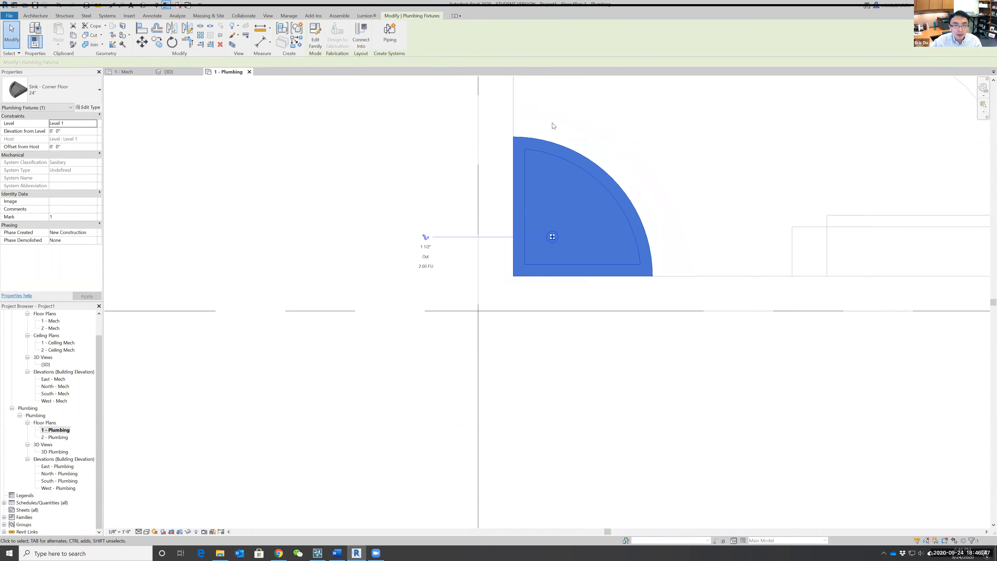
pyautogui.moveTo(668, 128); pyautogui.dragTo(618, 247, button='middle')
pyautogui.scroll(5, 595, 228)
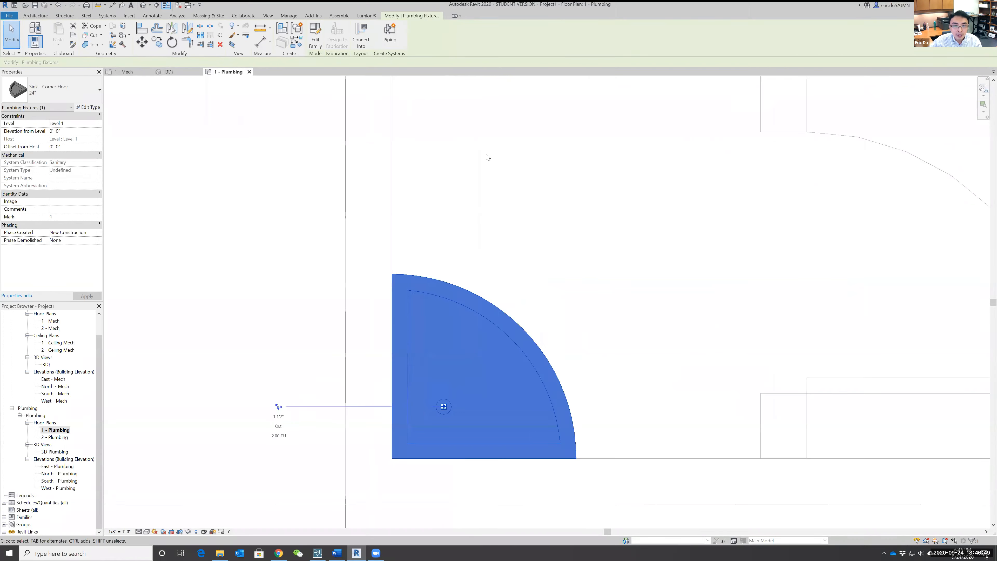
pyautogui.scroll(-2, 440, 173)
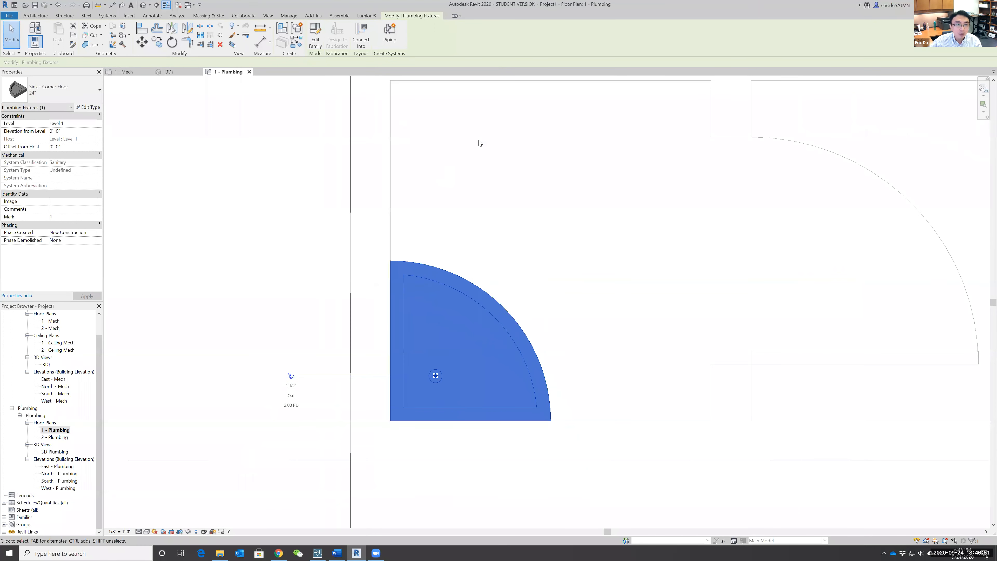
pyautogui.scroll(-1, 471, 143)
# Change the corner sink's type to Sink - Utility 24"x18" and try the Sink - Service 22"x19" - Public type.
pyautogui.click(94, 95)
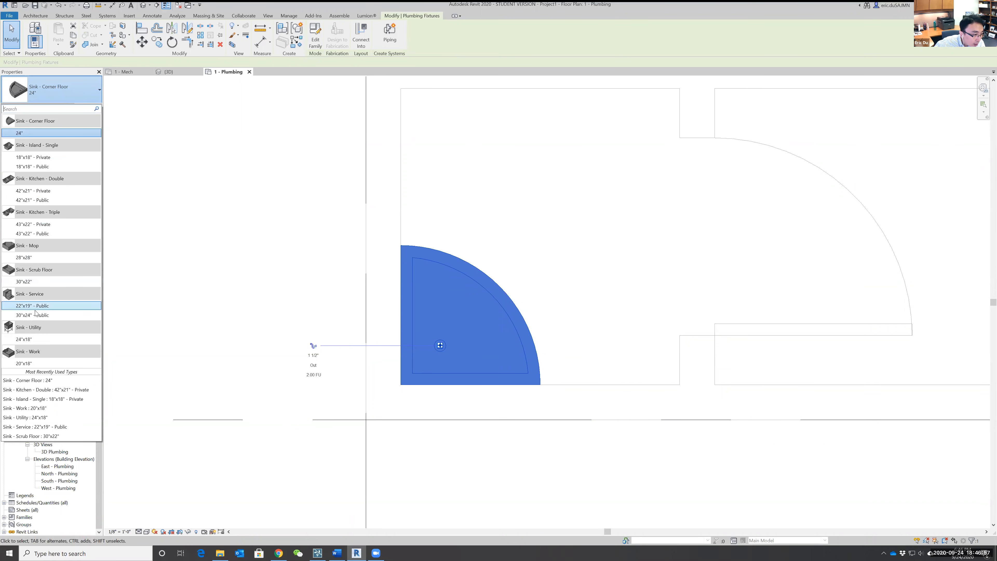
pyautogui.click(27, 341)
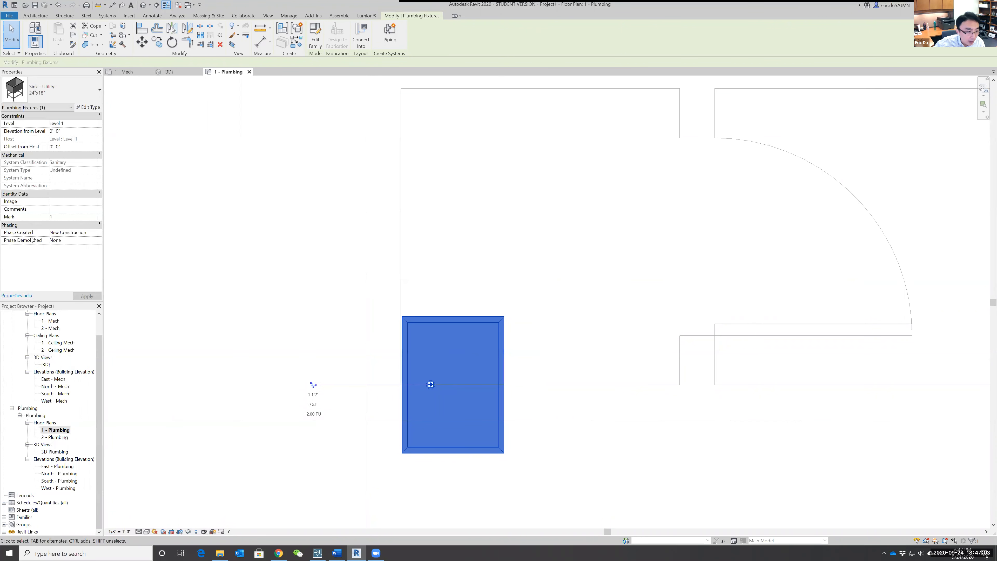
pyautogui.click(59, 90)
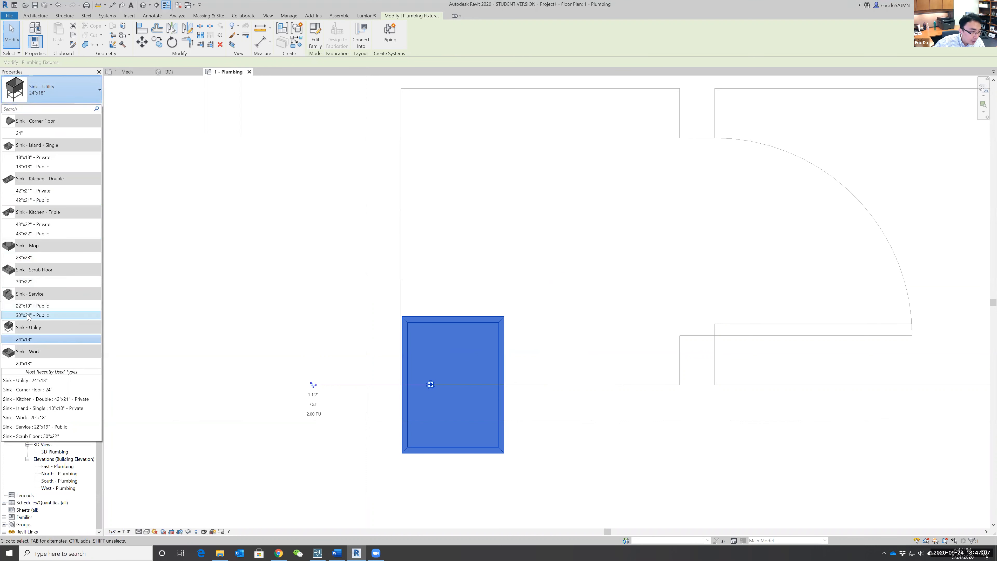
pyautogui.click(34, 306)
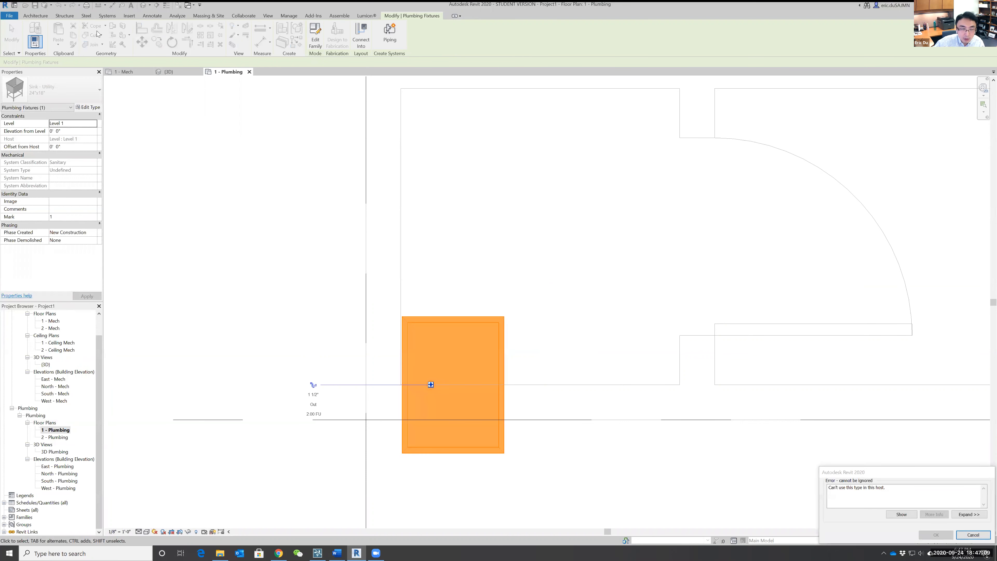
pyautogui.click(974, 535)
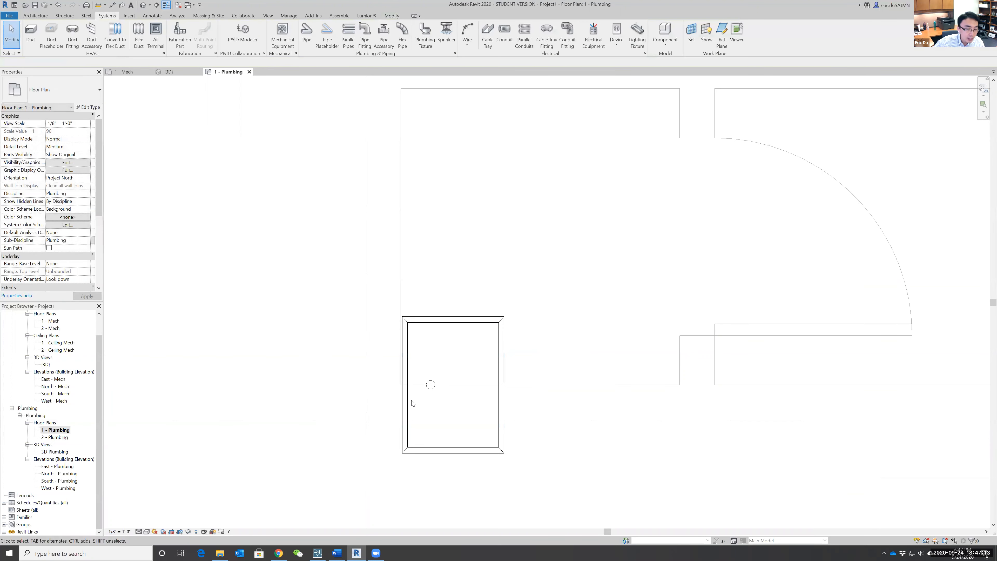
# Reselect the utility sink and change its type back to Sink - Corner Floor 24".
pyautogui.click(471, 321)
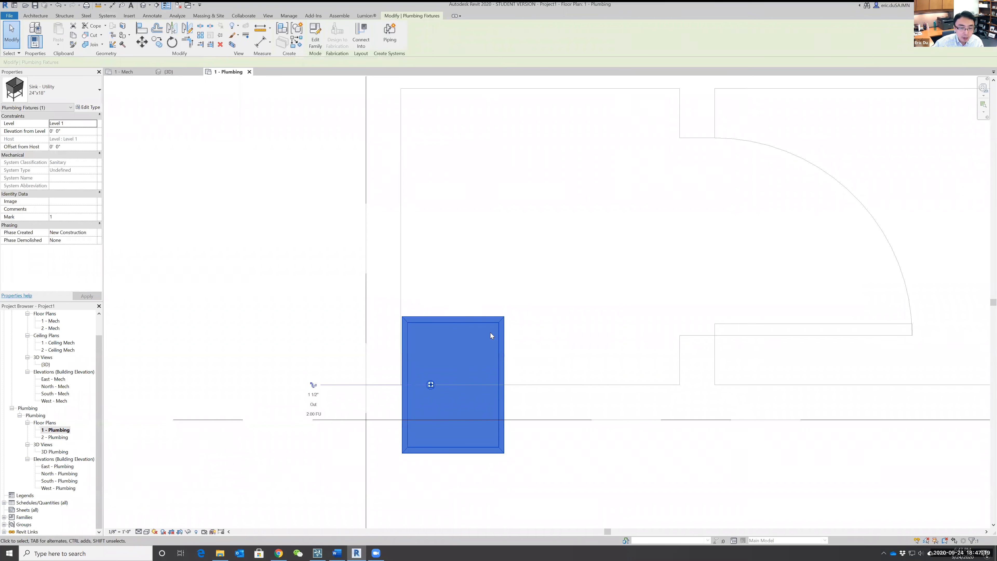
pyautogui.click(63, 90)
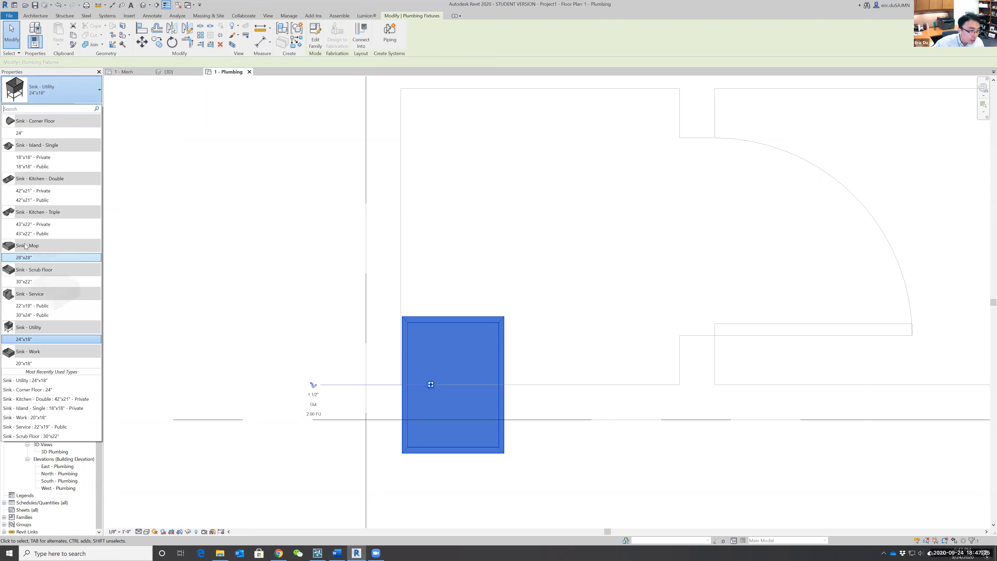
pyautogui.click(26, 133)
pyautogui.scroll(-3, 550, 255)
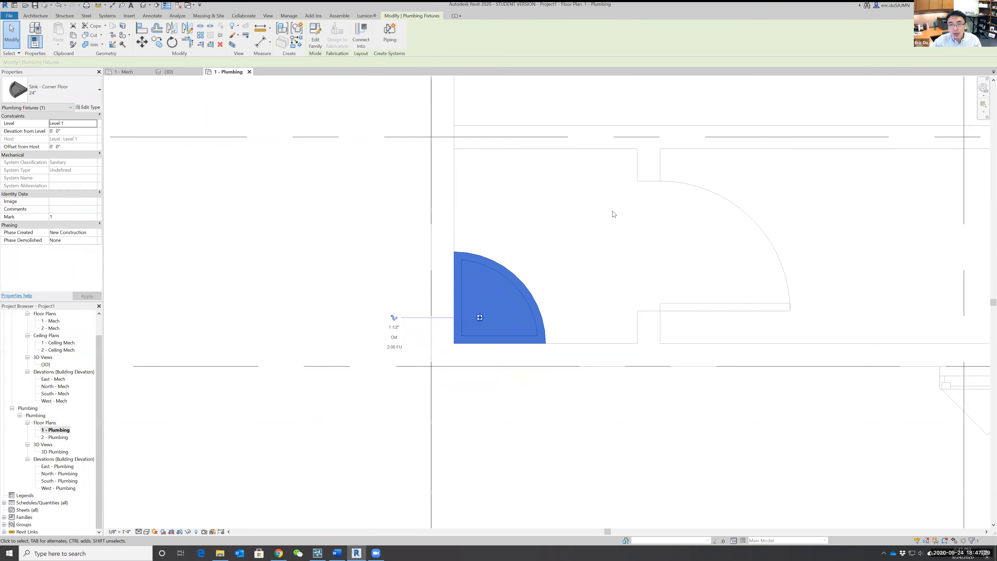
pyautogui.moveTo(584, 222); pyautogui.dragTo(502, 339, button='middle')
pyautogui.scroll(-1, 502, 339)
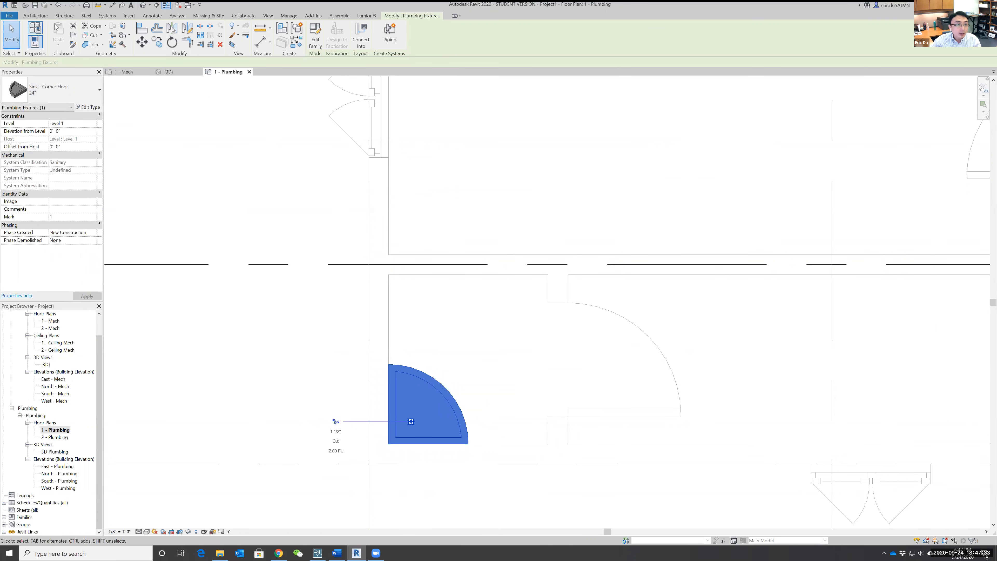
pyautogui.click(106, 17)
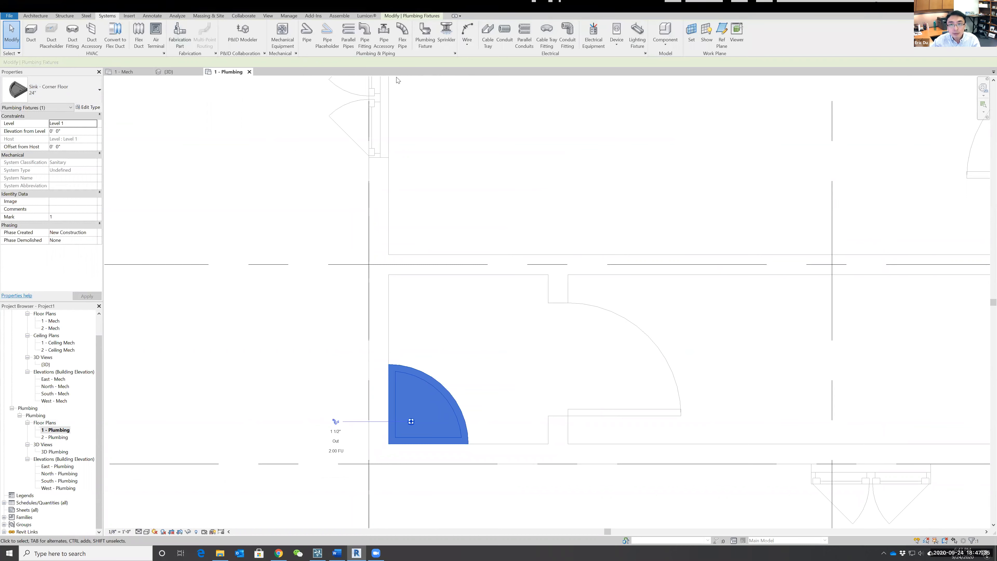
pyautogui.click(431, 42)
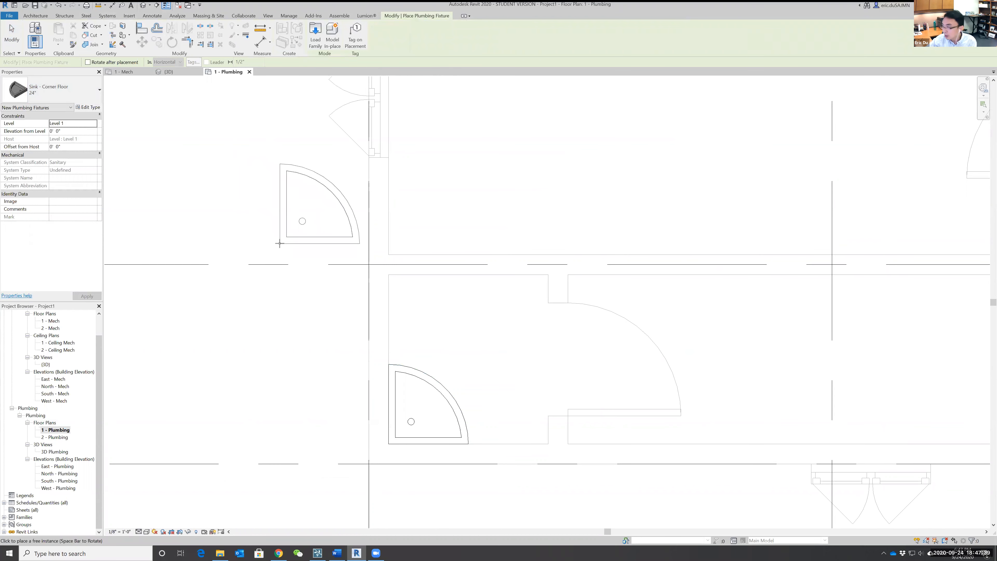
pyautogui.press('Escape')
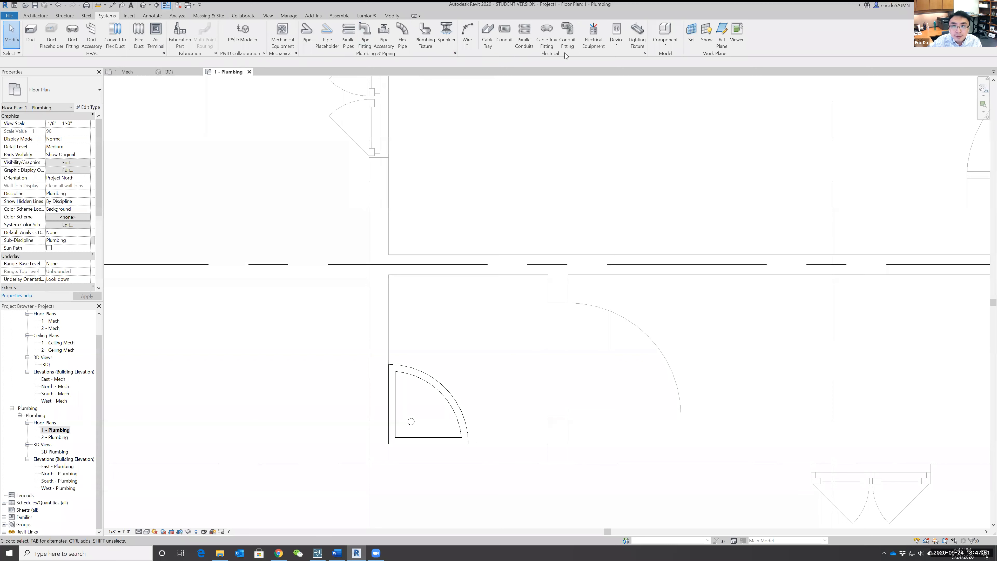
pyautogui.click(425, 43)
pyautogui.click(100, 91)
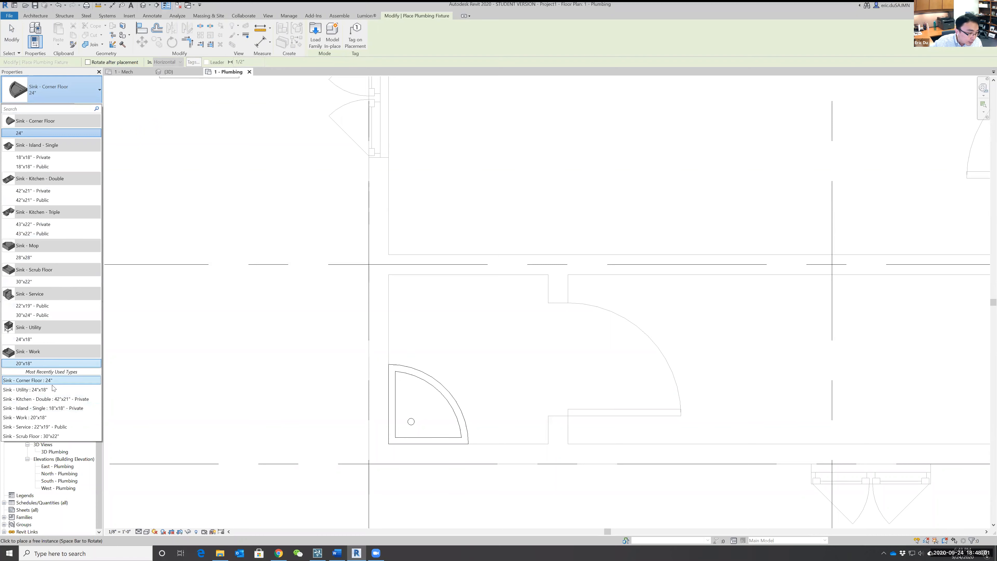
pyautogui.click(68, 365)
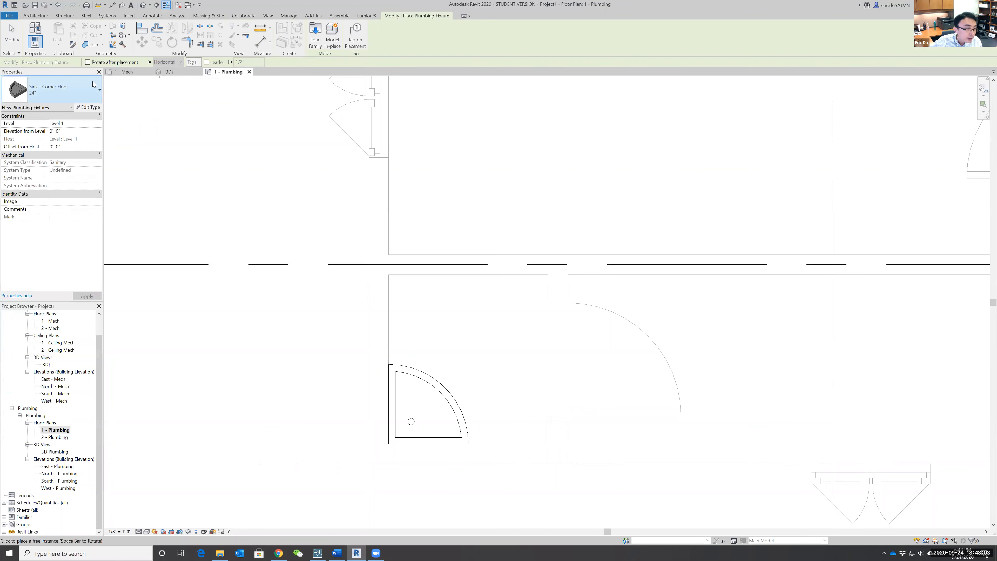
pyautogui.press('Escape')
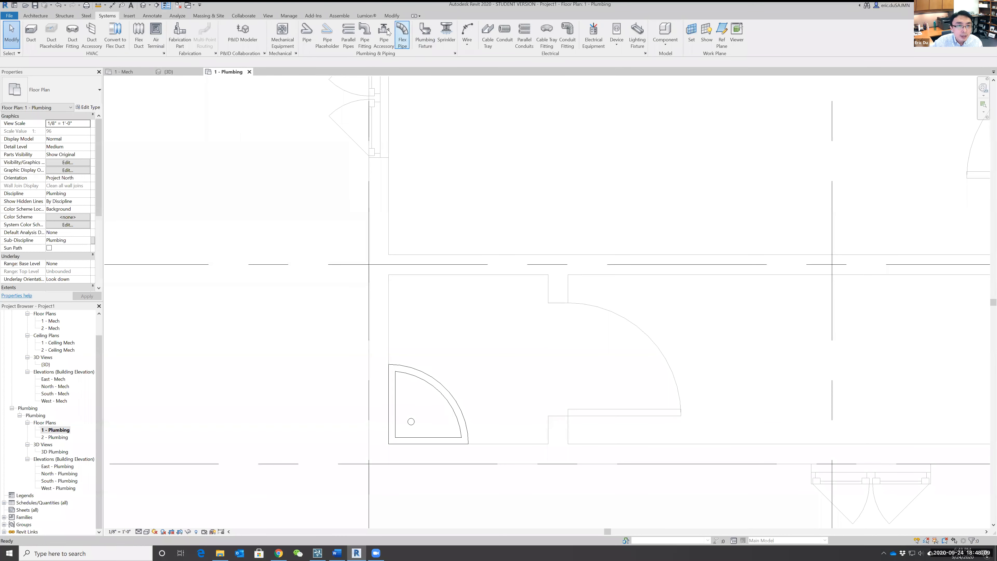
# Start loading a family and go up from the Sinks folder to the Fixtures folder.
pyautogui.click(129, 17)
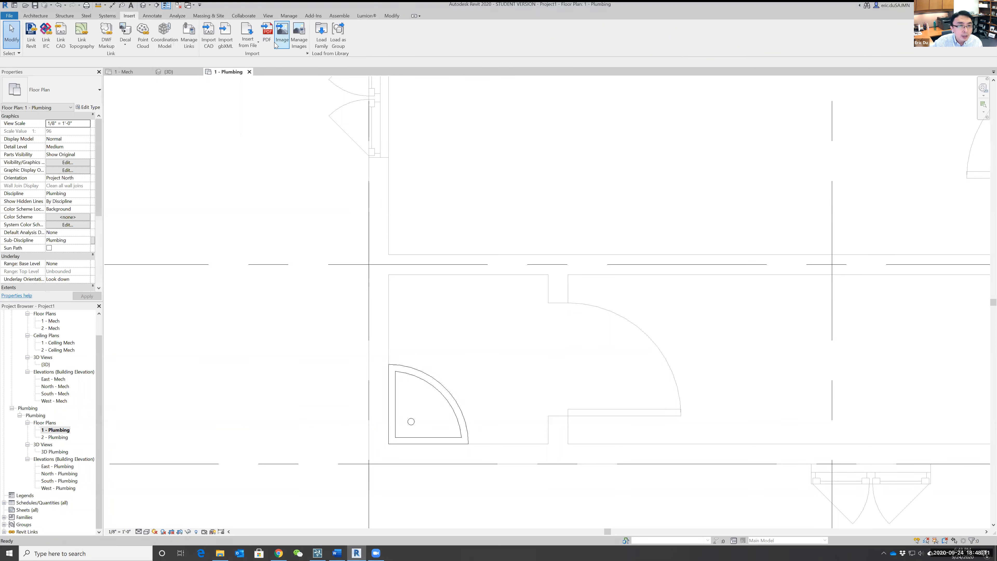
pyautogui.click(316, 41)
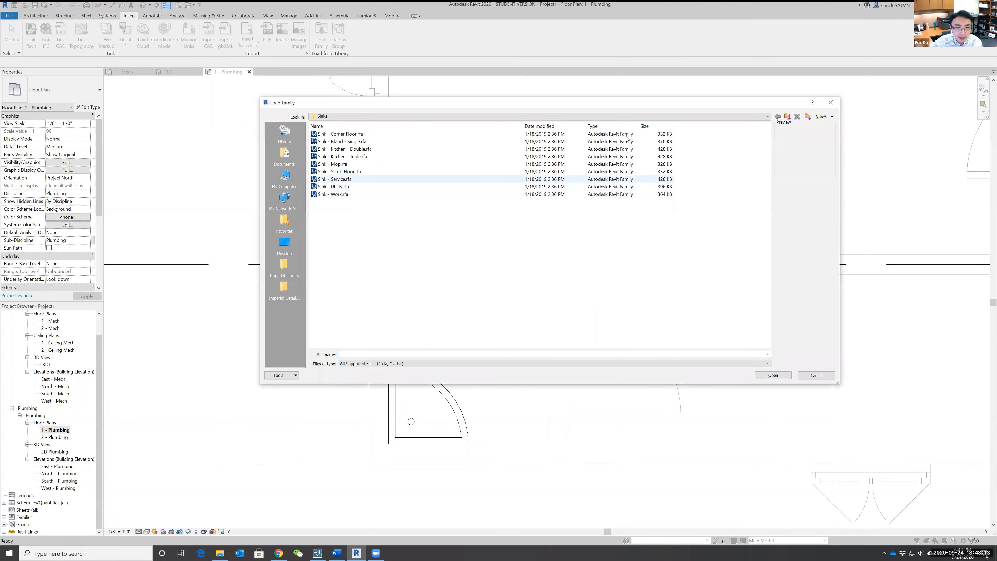
pyautogui.click(788, 117)
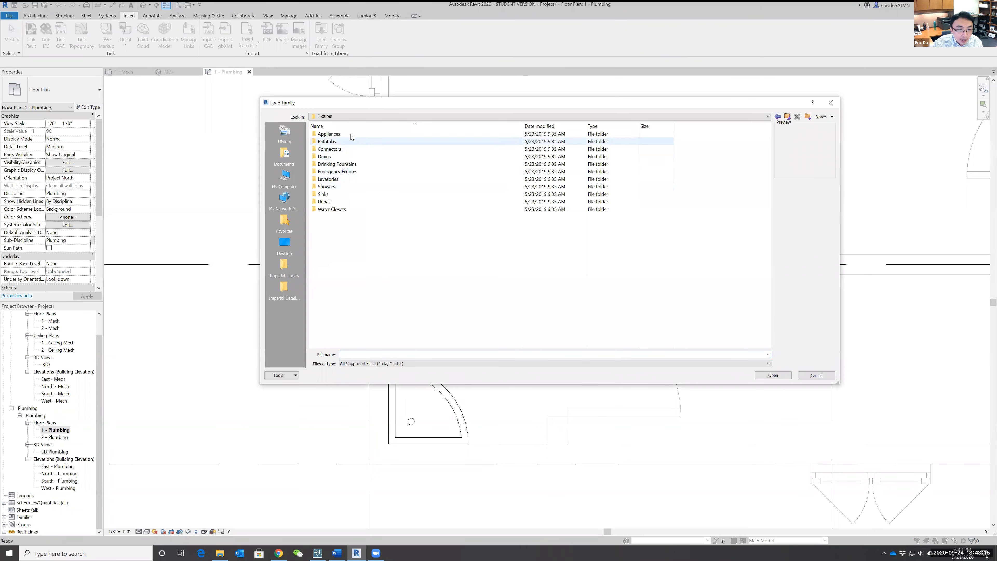
# Preview the families in the Urinals folder and return to the Fixtures folder.
pyautogui.doubleClick(331, 201)
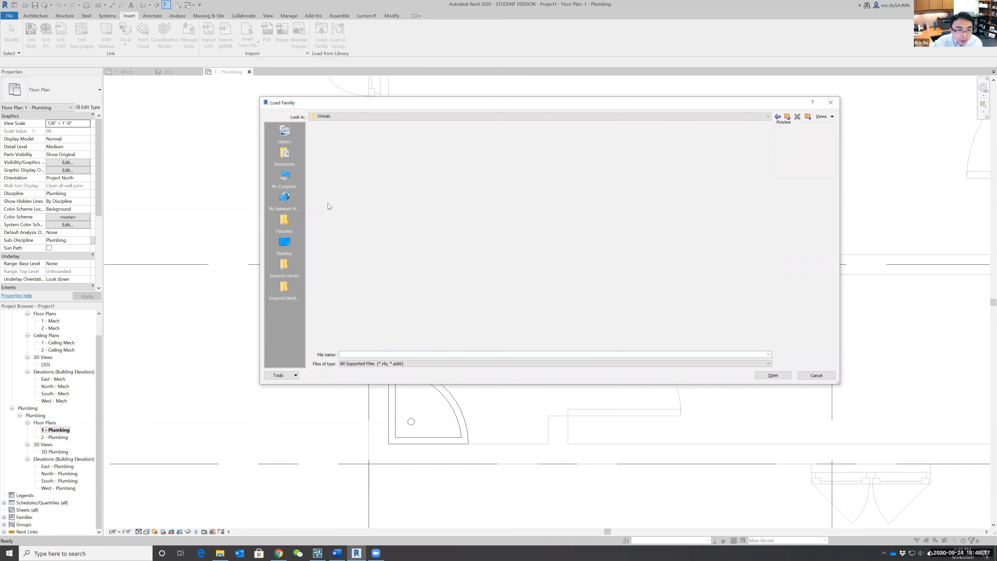
pyautogui.click(338, 134)
pyautogui.click(338, 150)
pyautogui.click(338, 157)
pyautogui.click(347, 151)
pyautogui.click(790, 118)
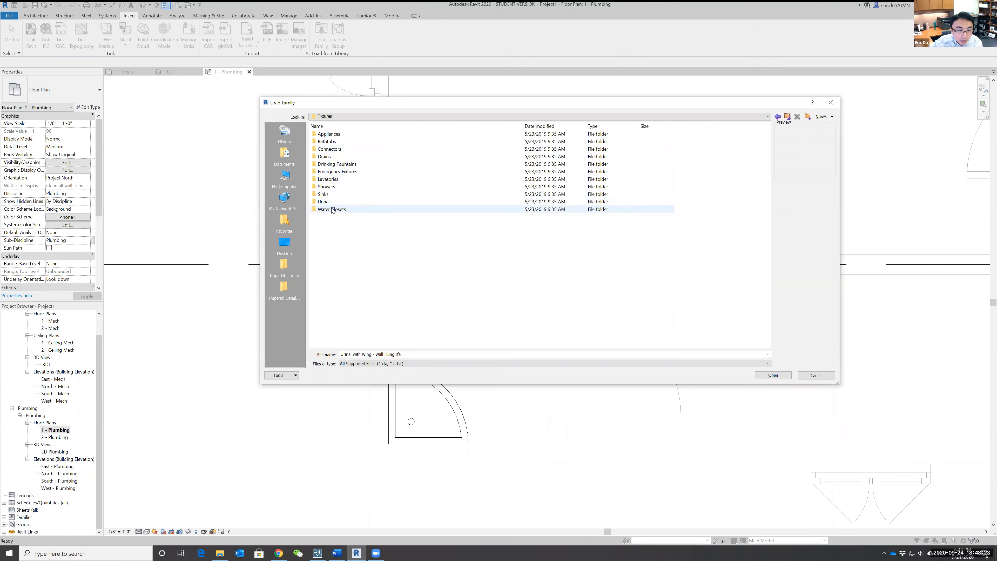
# Preview the families in the Water Closets folder and load all of them into the project.
pyautogui.doubleClick(332, 210)
pyautogui.click(330, 143)
pyautogui.click(339, 157)
pyautogui.moveTo(399, 202); pyautogui.dragTo(292, 129)
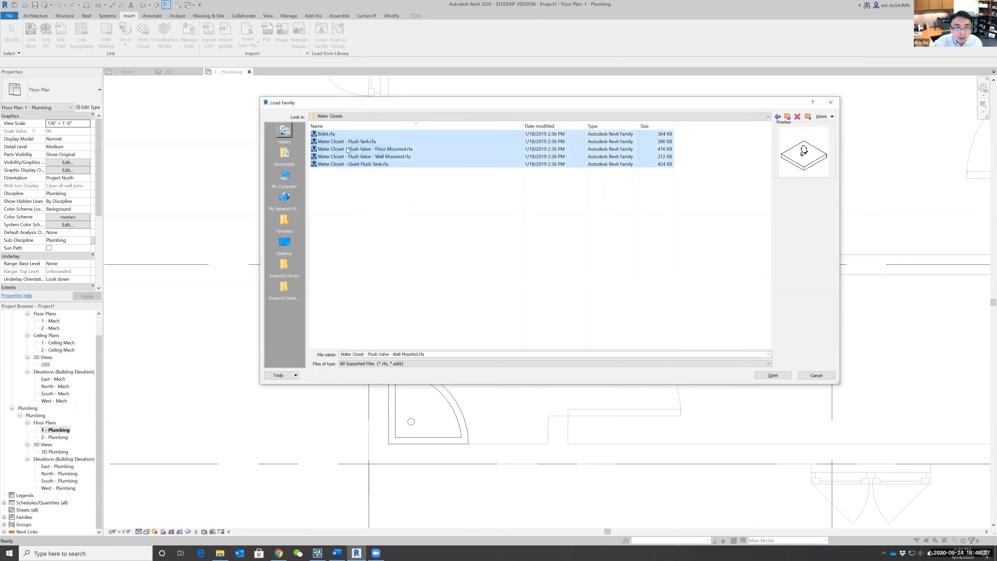
pyautogui.click(768, 378)
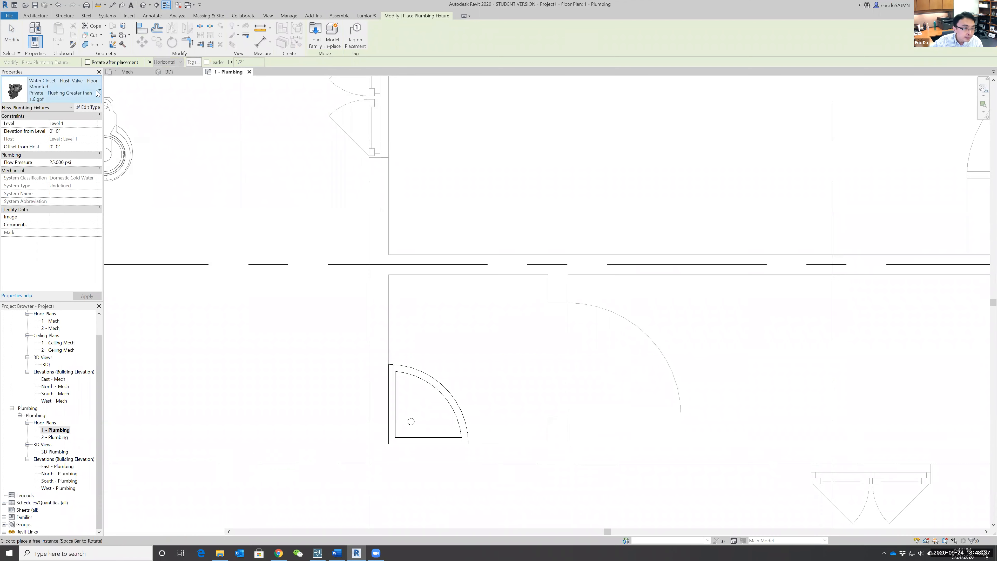
# Place a Water Closet - Quiet Flush Tank, Private - 1.6 gpf, with its tank against the small room's wall opposite the corner sink.
pyautogui.click(99, 91)
pyautogui.scroll(-4, 98, 356)
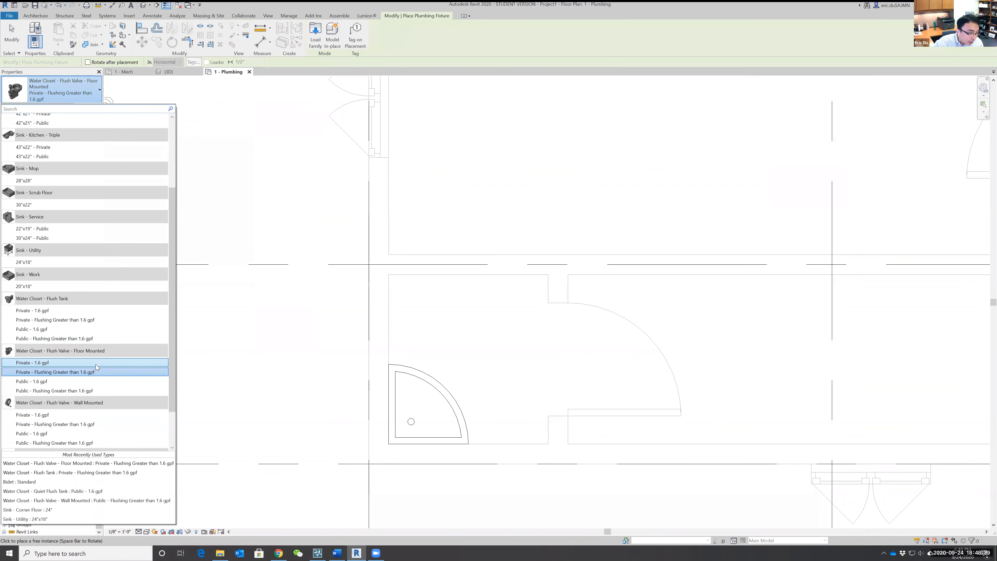
pyautogui.scroll(-2, 96, 364)
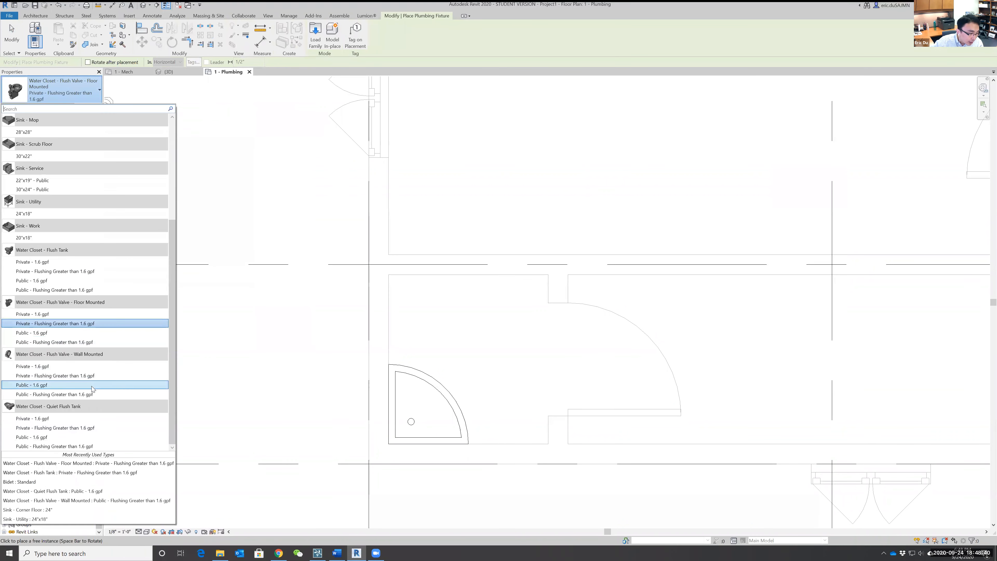
pyautogui.click(65, 419)
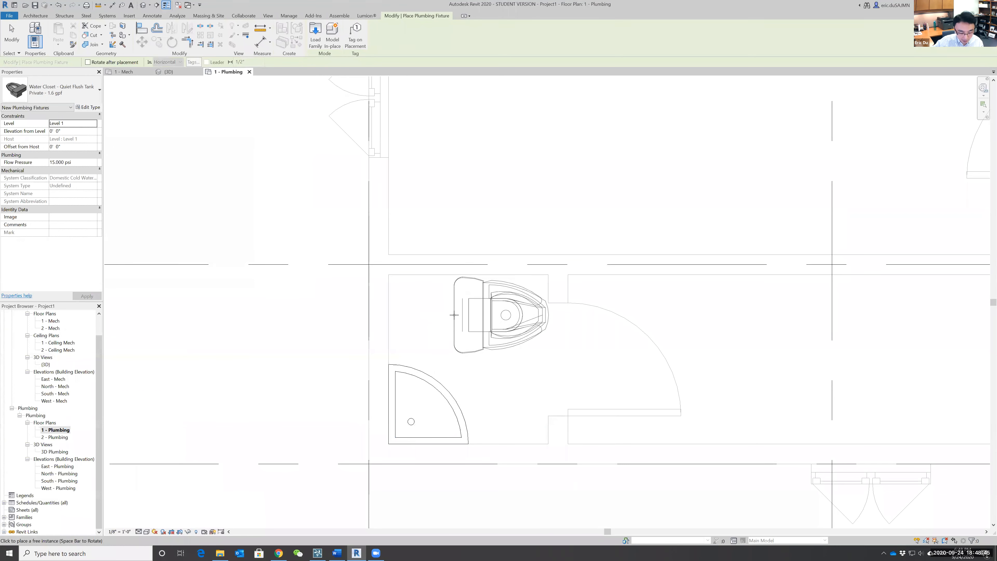
pyautogui.press('space')
pyautogui.press('space')
pyautogui.press('space')
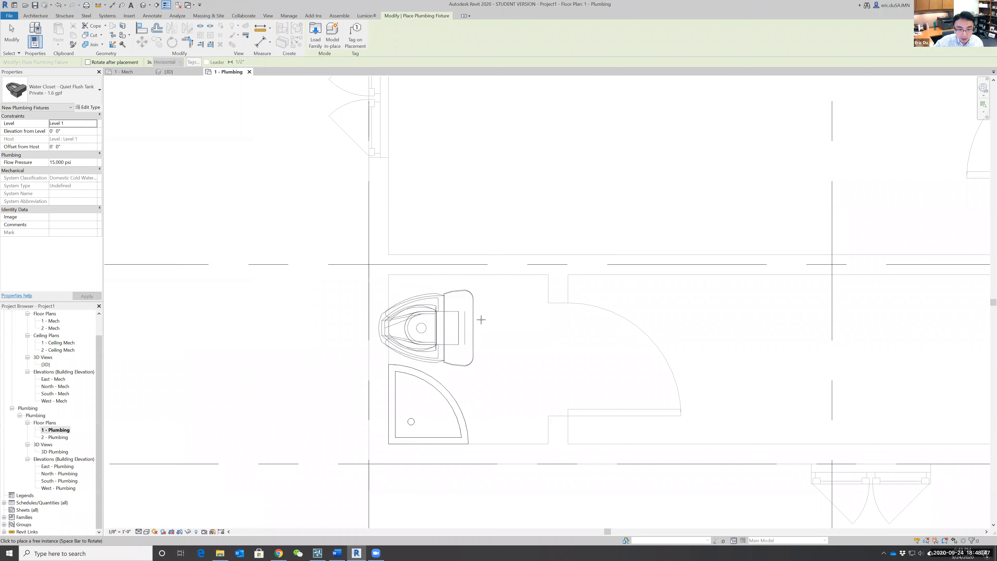
pyautogui.click(491, 275)
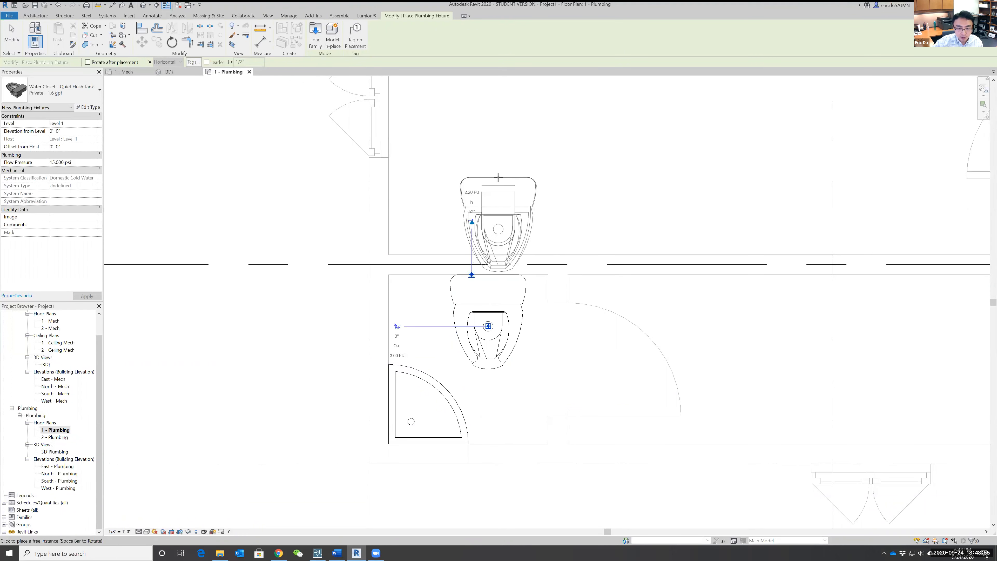
pyautogui.press('Escape')
pyautogui.press('Escape')
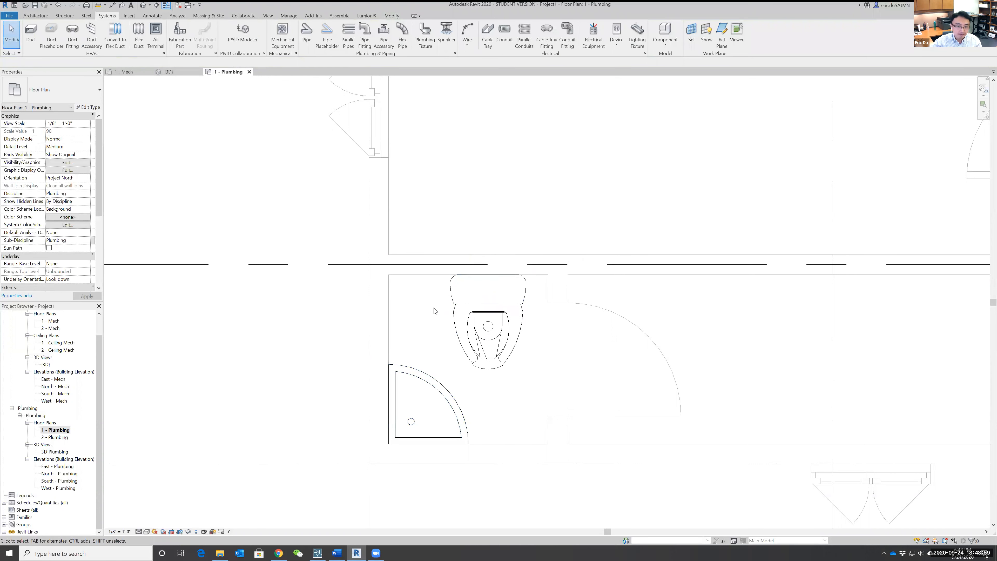
# Select the water closet and the corner sink in turn to examine their pipe connectors.
pyautogui.click(467, 310)
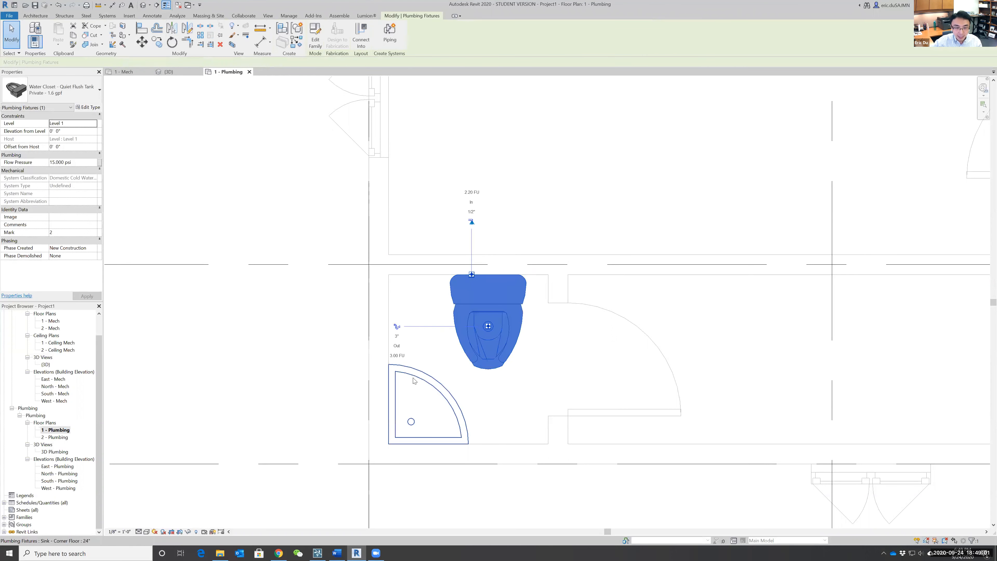
pyautogui.click(419, 373)
pyautogui.click(500, 382)
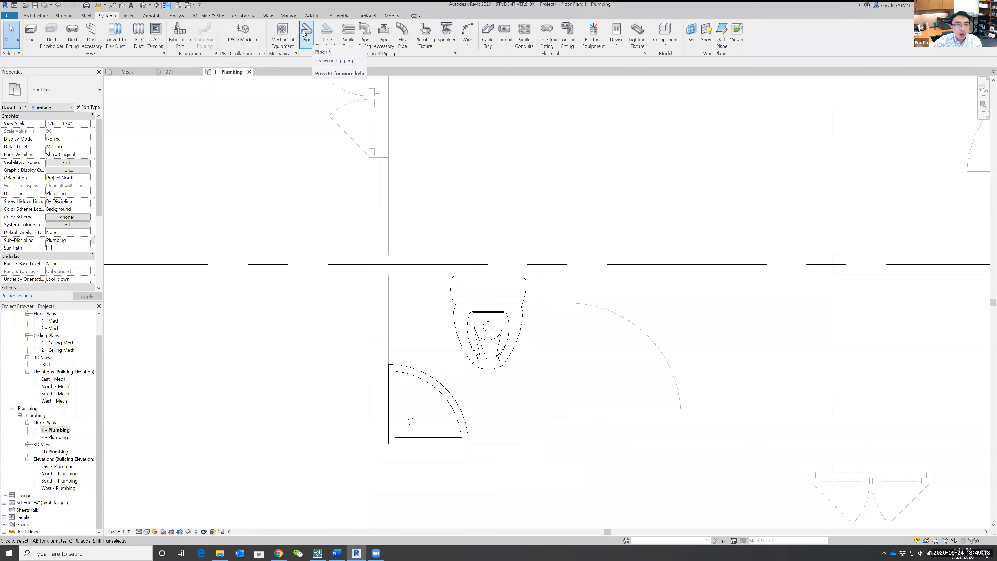
# Create a Sanitary piping system named "Sanitary level 1" from the water closet and add the corner sink to it.
pyautogui.click(526, 289)
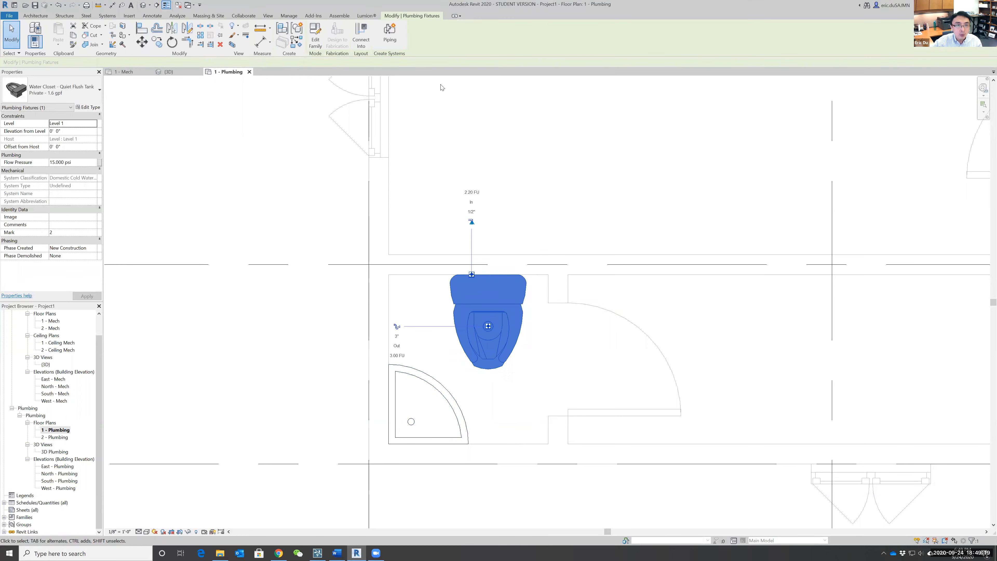
pyautogui.click(389, 35)
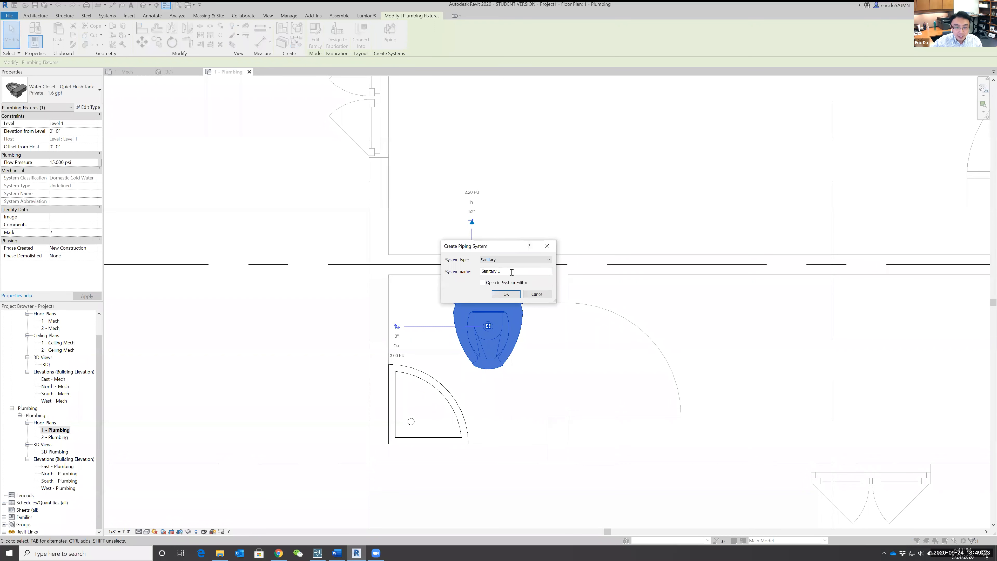
pyautogui.press('BackSpace')
pyautogui.press('BackSpace')
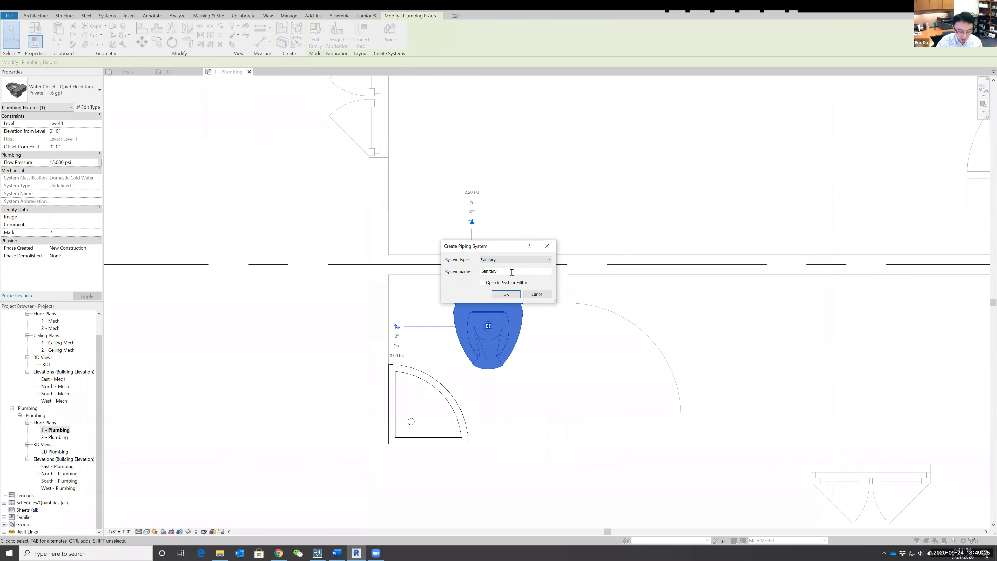
pyautogui.write('level 1')
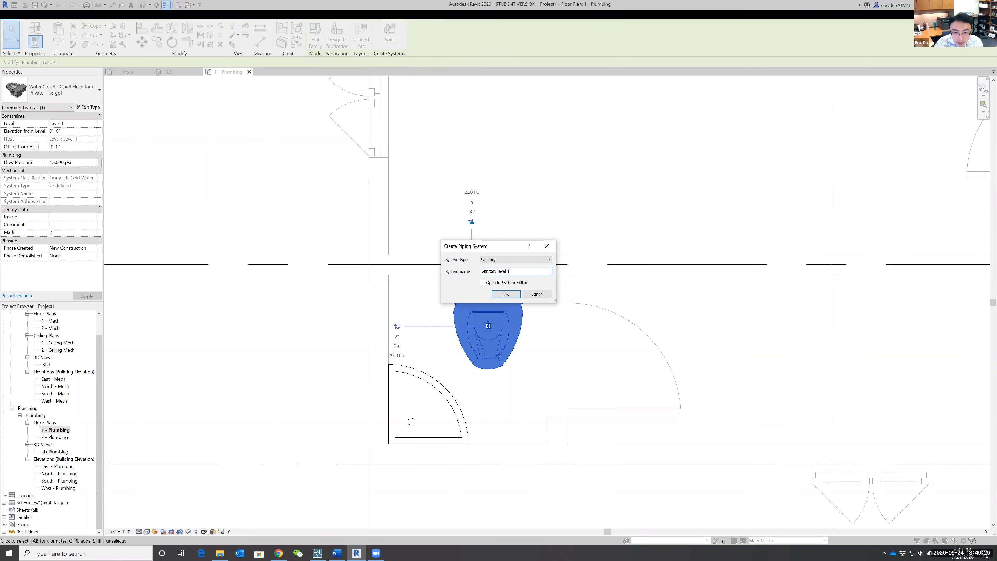
pyautogui.click(515, 294)
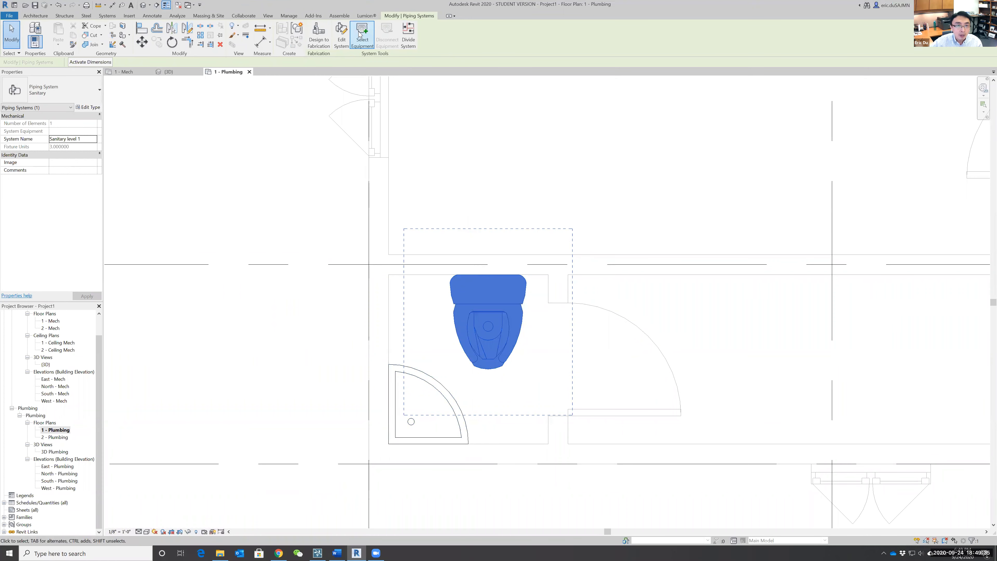
pyautogui.click(341, 35)
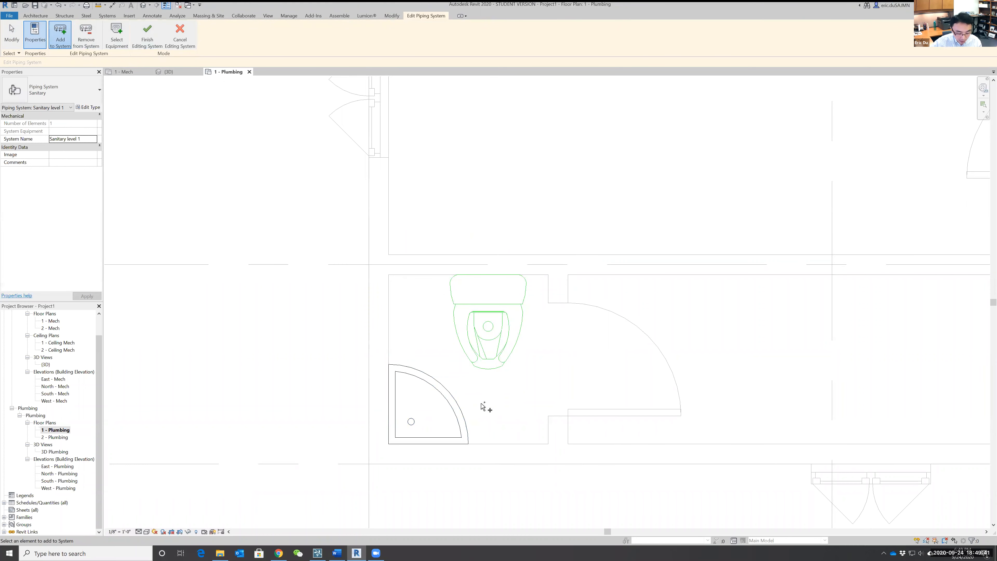
pyautogui.click(148, 34)
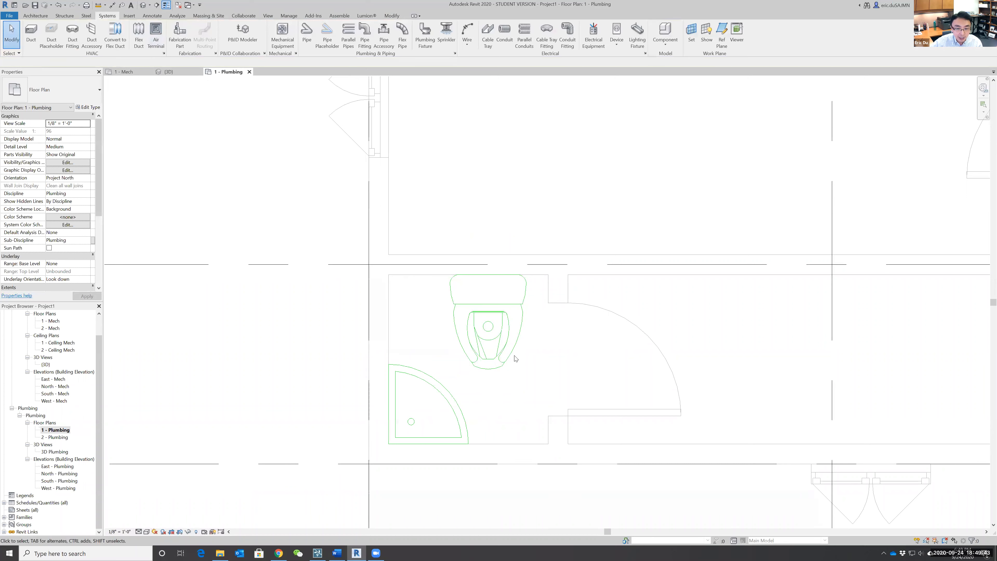
# Start generating a pipe layout for the Sanitary level 1 system from the water closet.
pyautogui.click(503, 369)
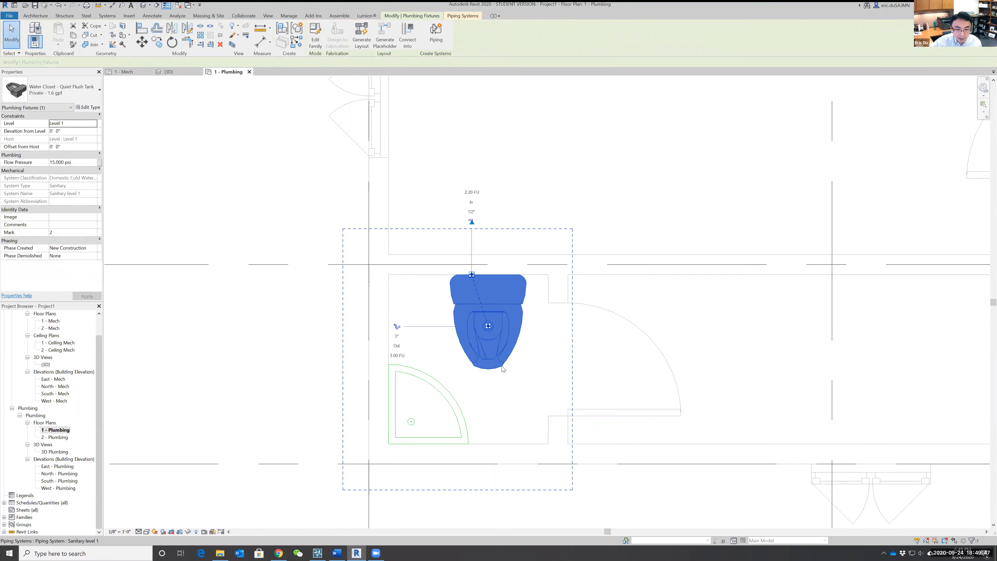
pyautogui.press('Tab')
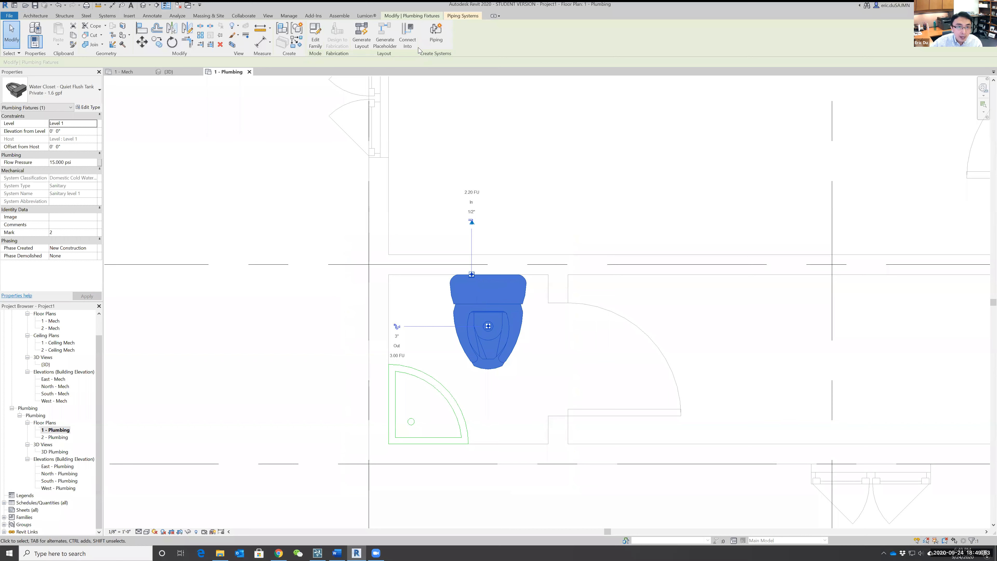
pyautogui.click(362, 35)
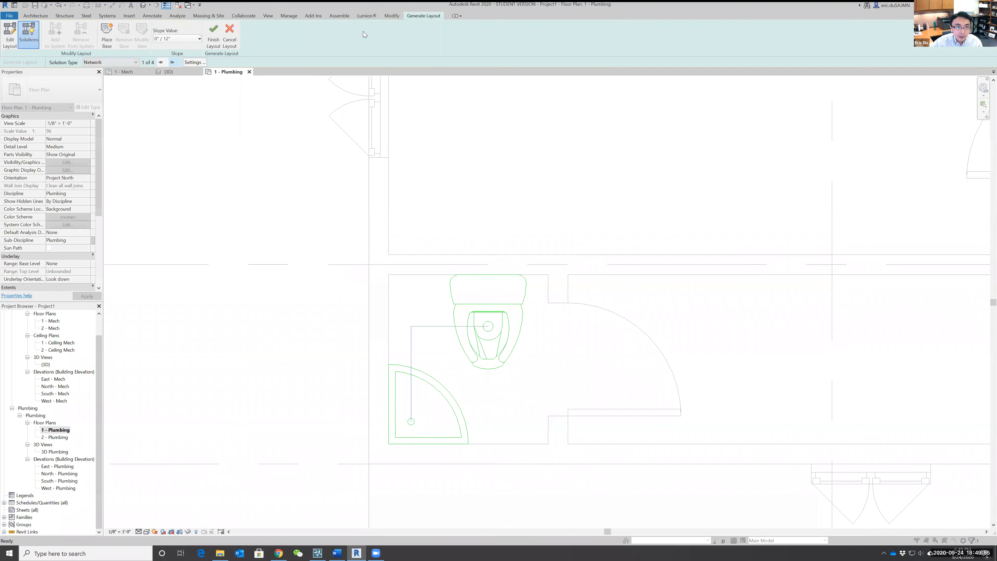
# Compare the Network layout solutions, try to generate the sanitary piping from solution 1 of 4, and undo it.
pyautogui.click(173, 62)
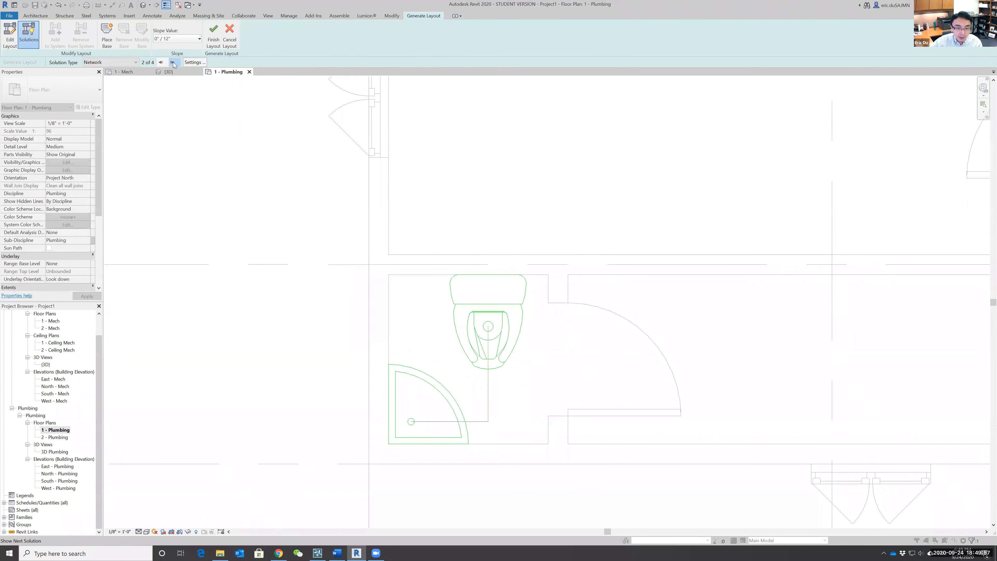
pyautogui.click(172, 62)
pyautogui.click(172, 62)
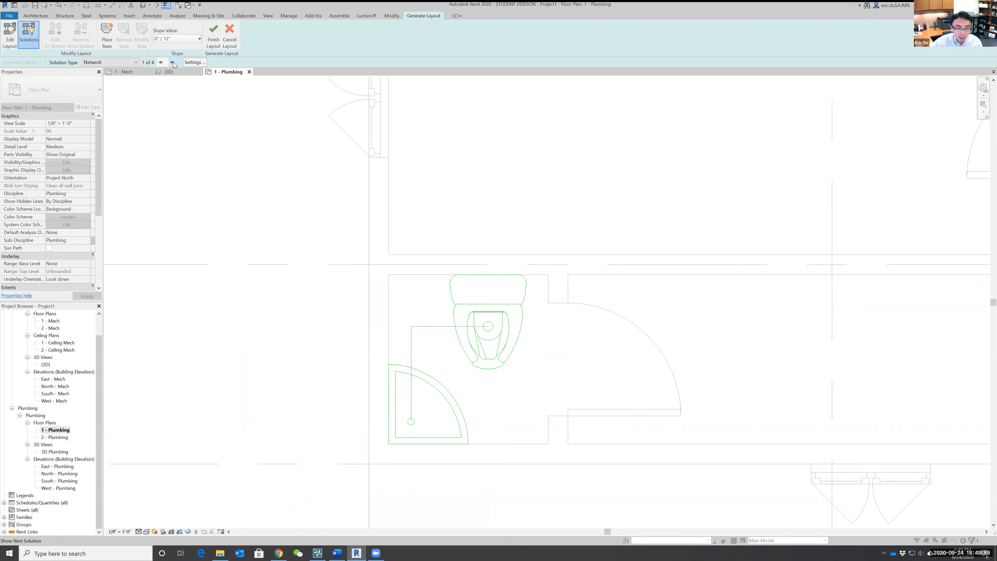
pyautogui.click(214, 34)
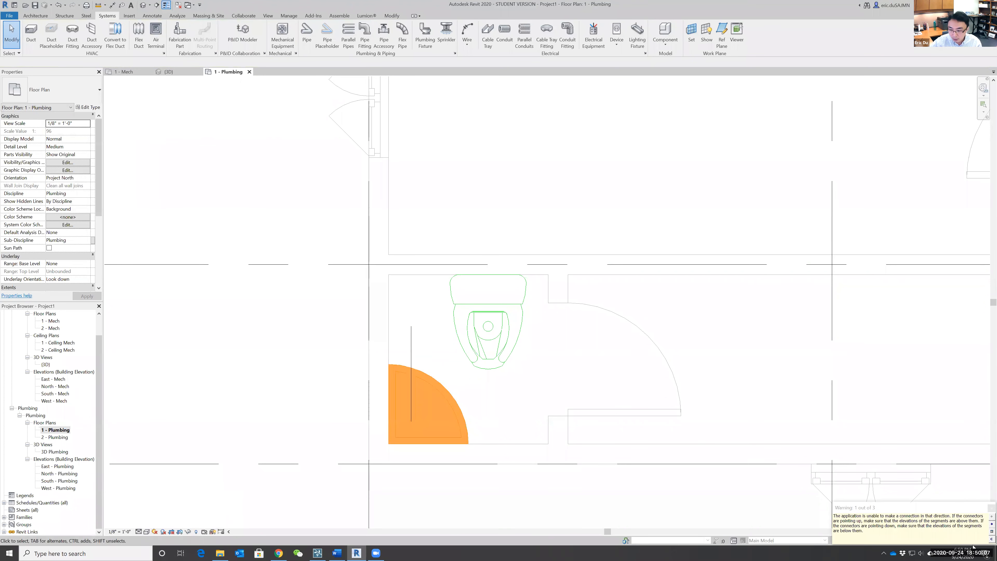
pyautogui.click(989, 509)
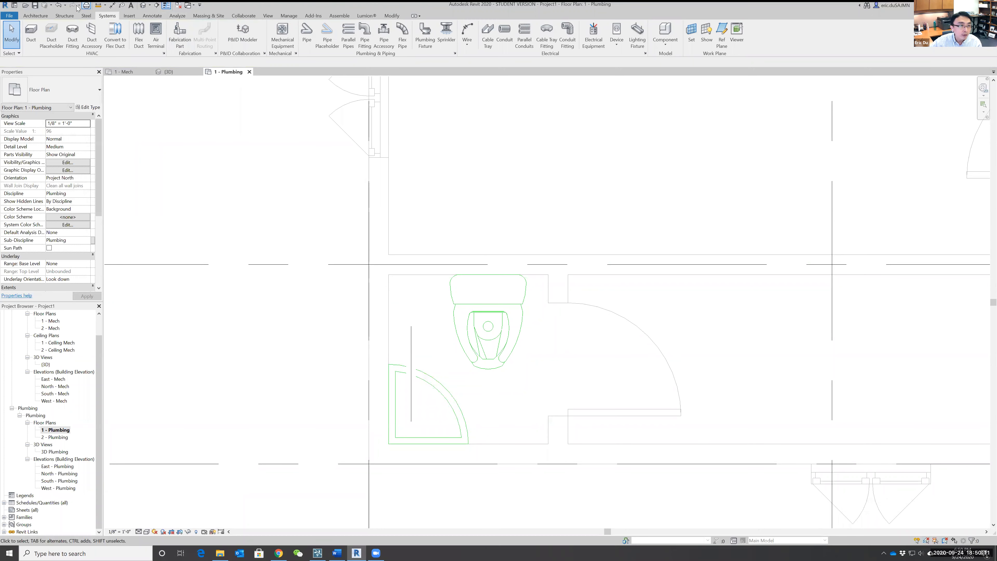
pyautogui.click(58, 5)
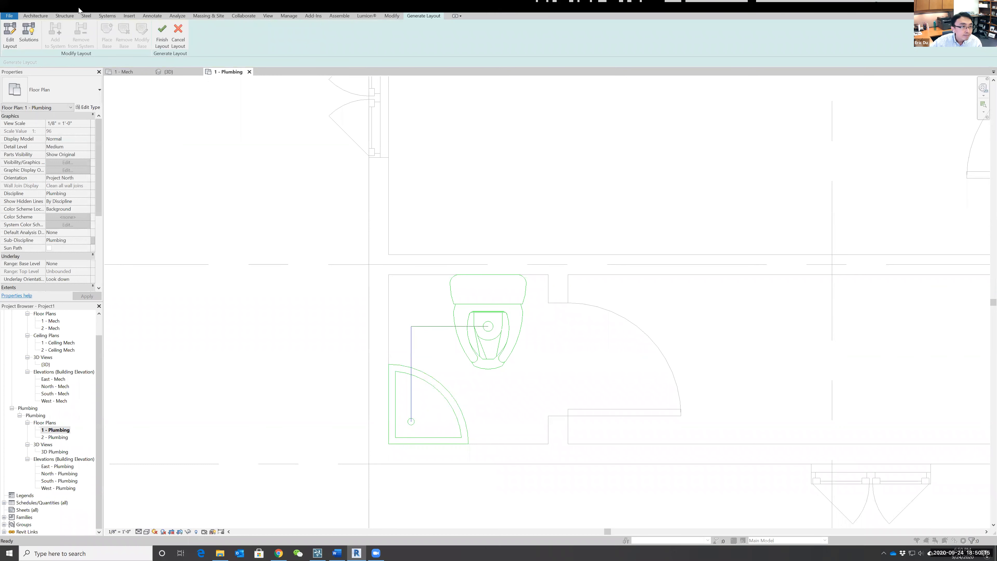
# Try to generate the sanitary piping from Network solution 3 of 4, routed outside the room, and undo it.
pyautogui.click(28, 32)
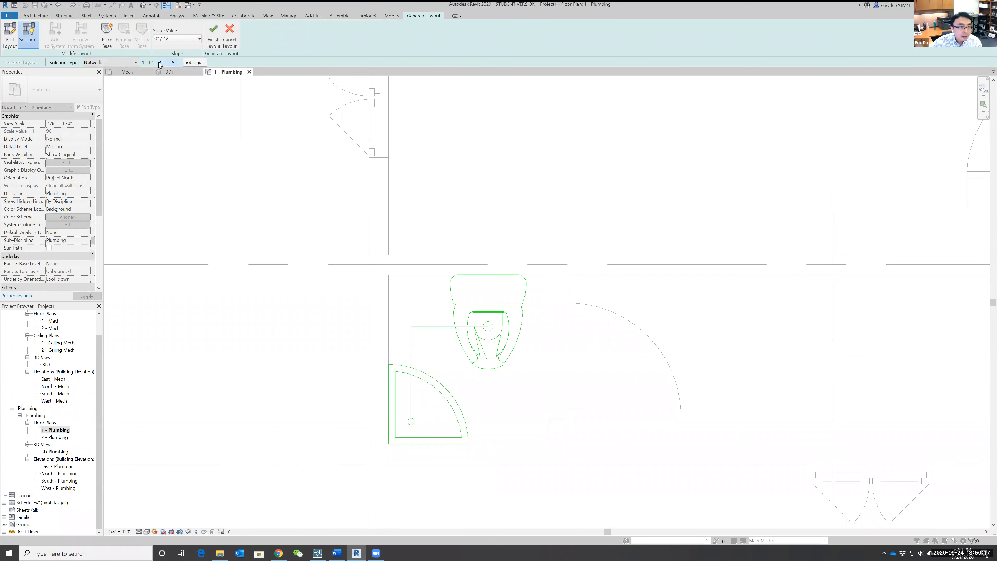
pyautogui.click(172, 62)
pyautogui.click(172, 62)
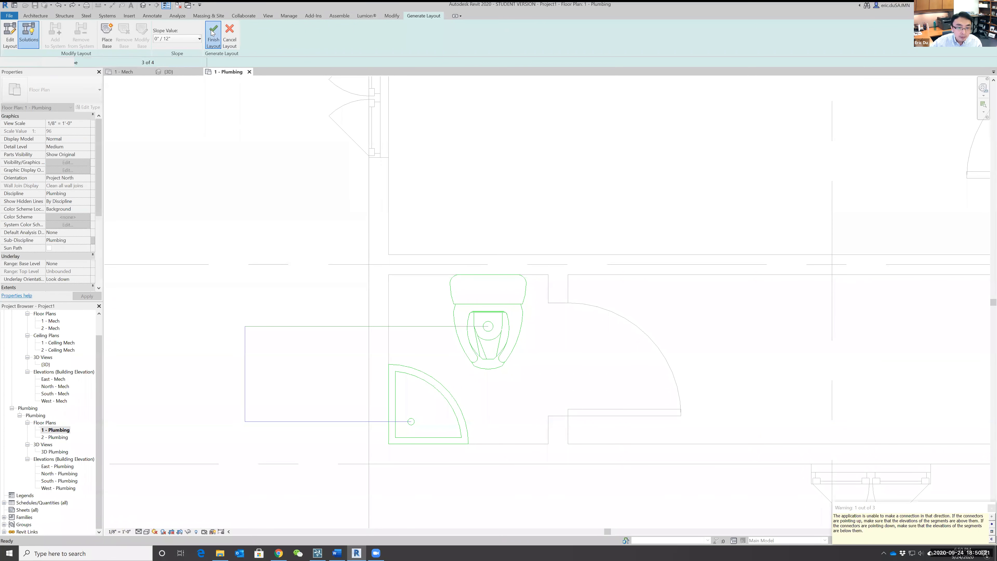
pyautogui.click(214, 34)
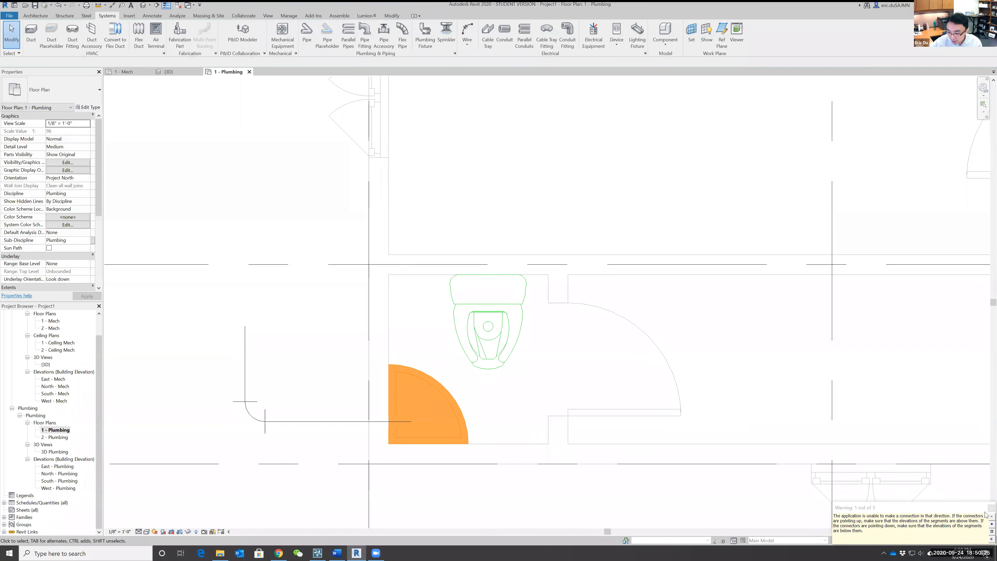
pyautogui.press('Escape')
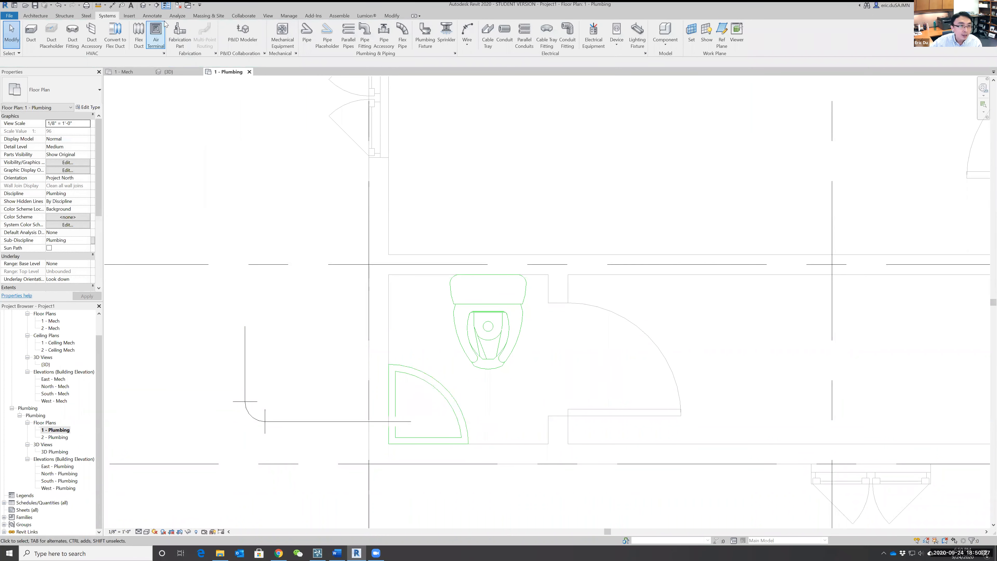
pyautogui.click(59, 5)
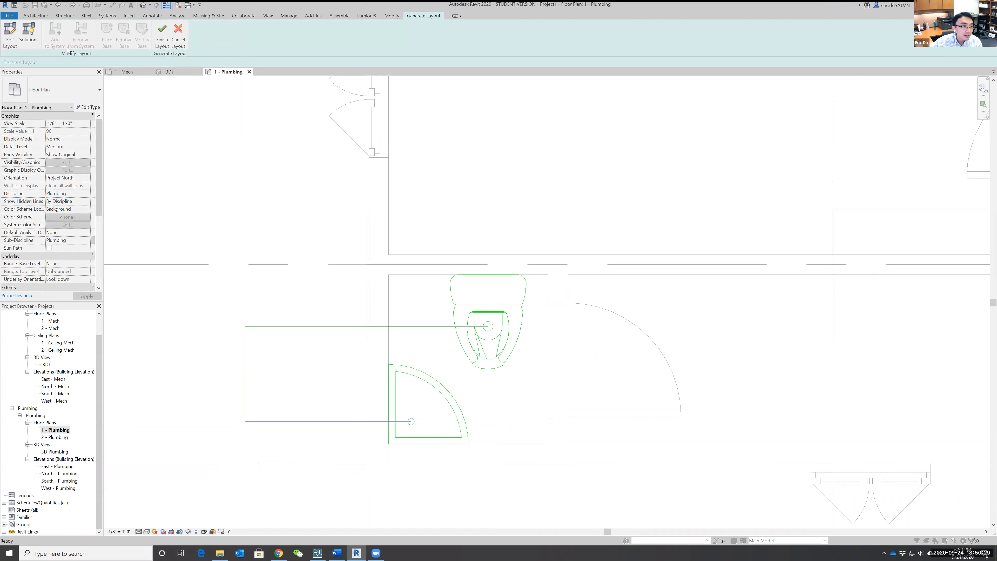
# Generate the sanitary piping from the Network solution that runs horizontally from the sink drain and turns in front of the water closet.
pyautogui.click(24, 33)
pyautogui.click(173, 62)
pyautogui.click(173, 62)
pyautogui.click(173, 62)
pyautogui.click(174, 63)
pyautogui.click(214, 37)
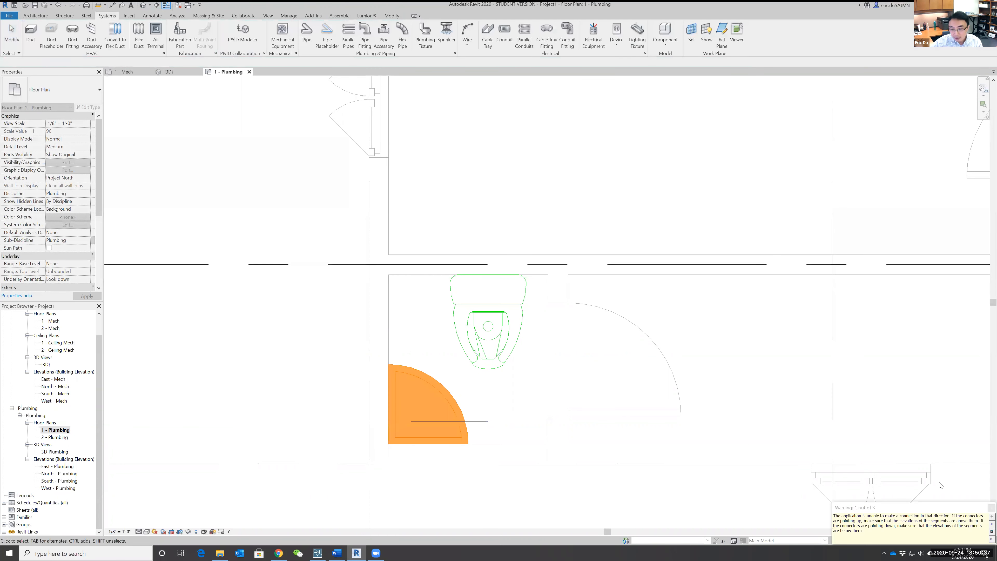
pyautogui.click(992, 508)
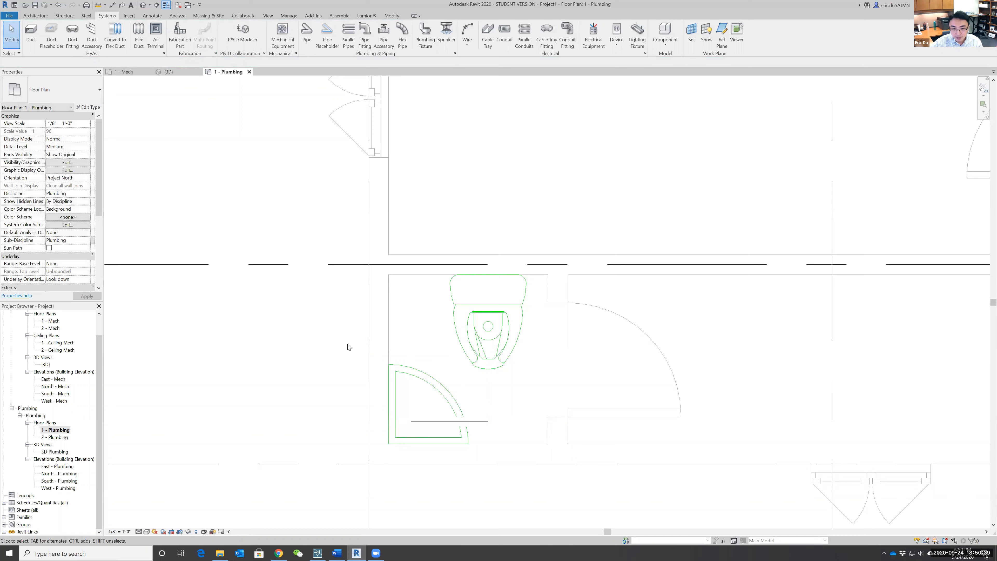
# Open the 3D view to examine the plumbing fixtures and the long horizontal supply duct in the building.
pyautogui.click(268, 16)
pyautogui.click(243, 32)
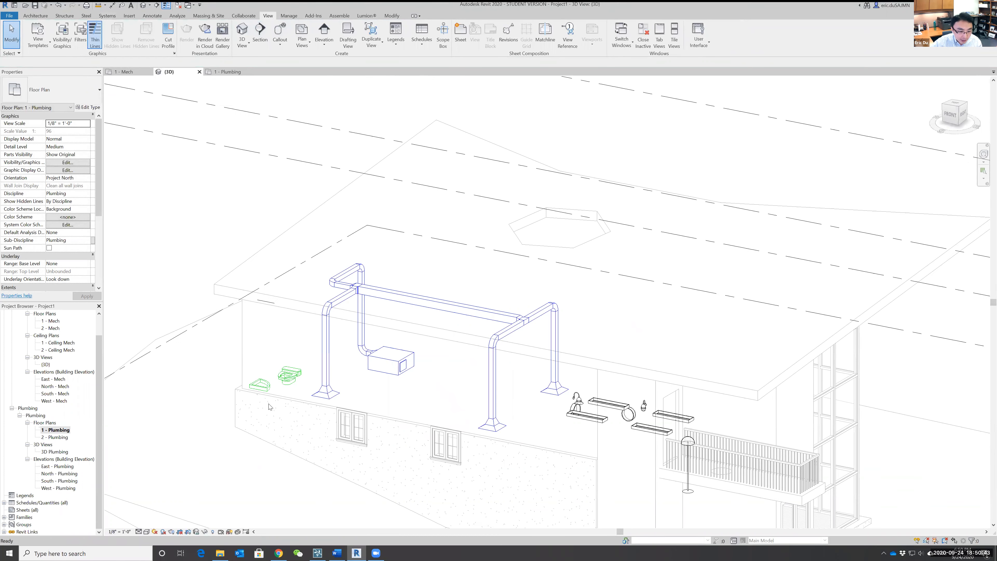
pyautogui.scroll(6, 269, 407)
pyautogui.scroll(-8, 310, 404)
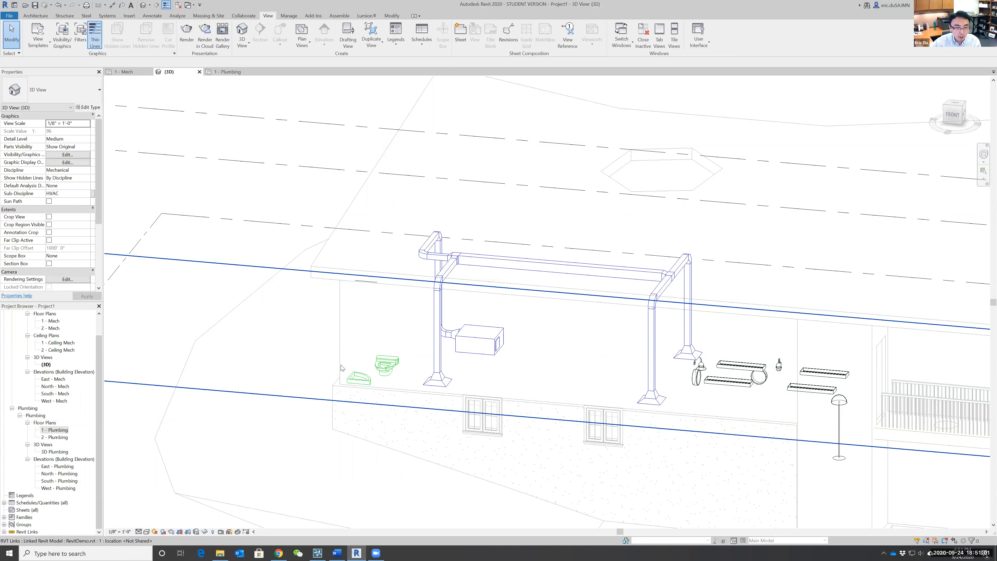
pyautogui.click(562, 266)
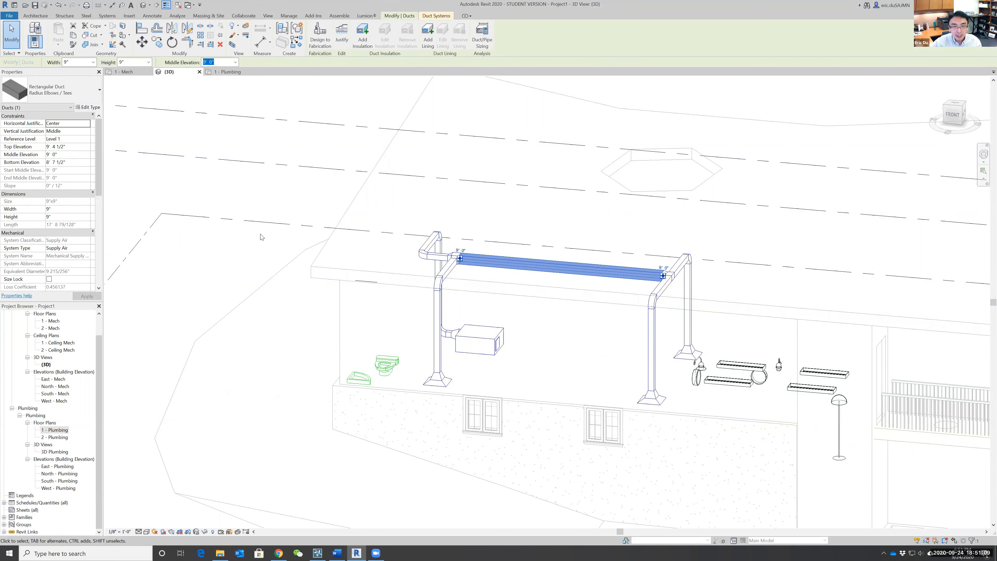
pyautogui.scroll(-2, 261, 237)
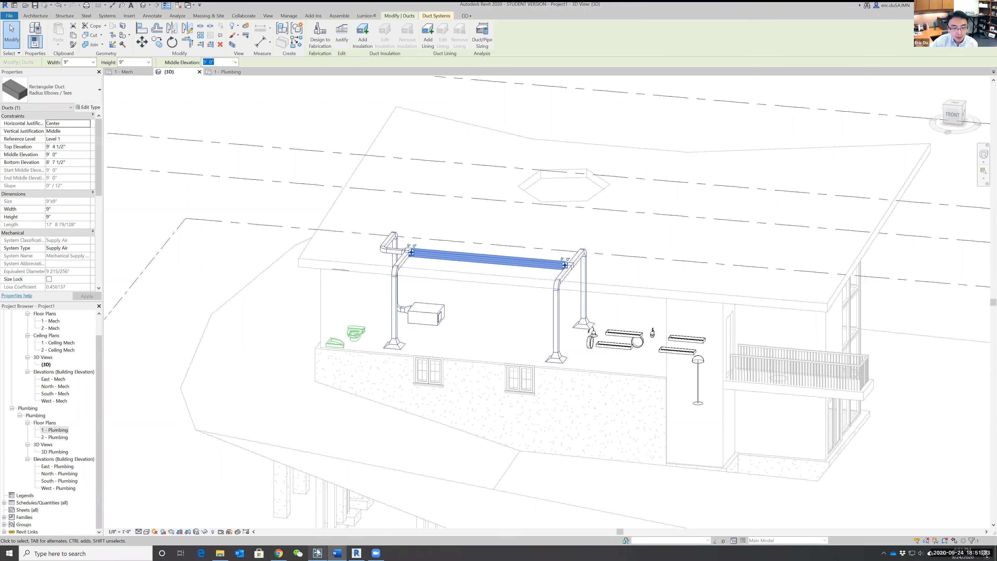
# Switch to Chrome to check the Week 4 Lab Tutorial - Revit MEP page and return to Revit.
pyautogui.click(278, 553)
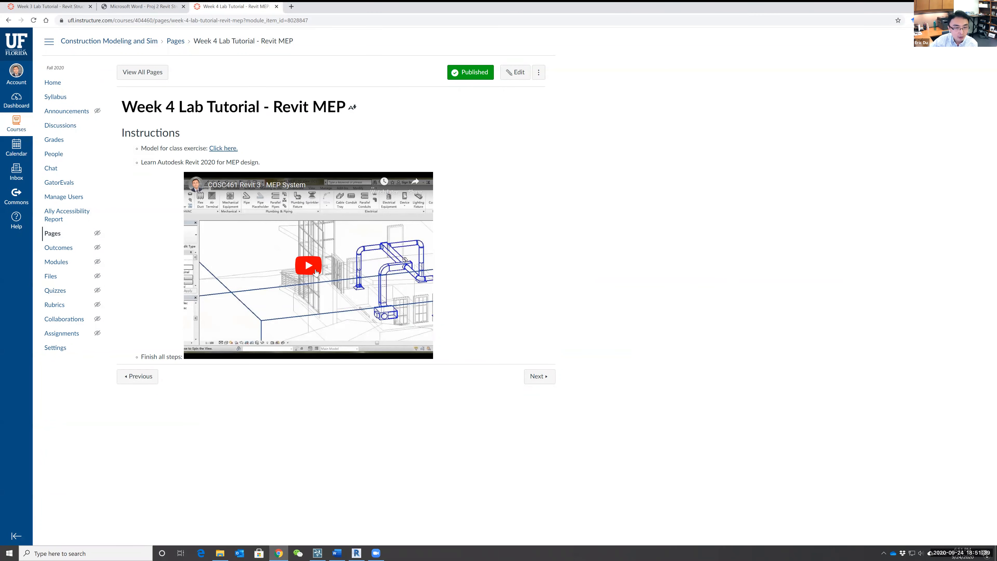
pyautogui.click(278, 553)
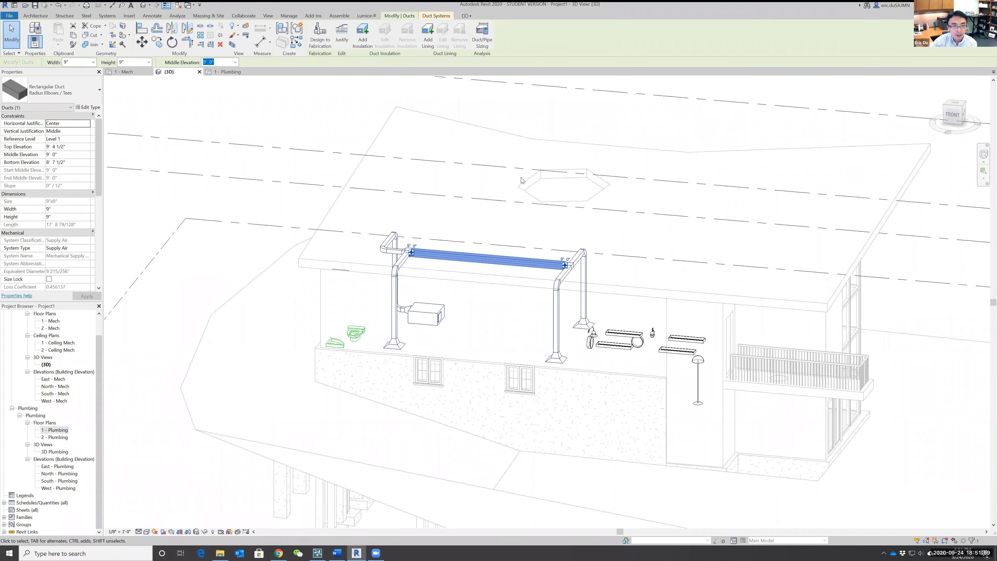
# Examine the ducts, plumbing fixtures and foundations of the linked building from a low front angle, and clear the duct selection.
pyautogui.scroll(-2, 633, 231)
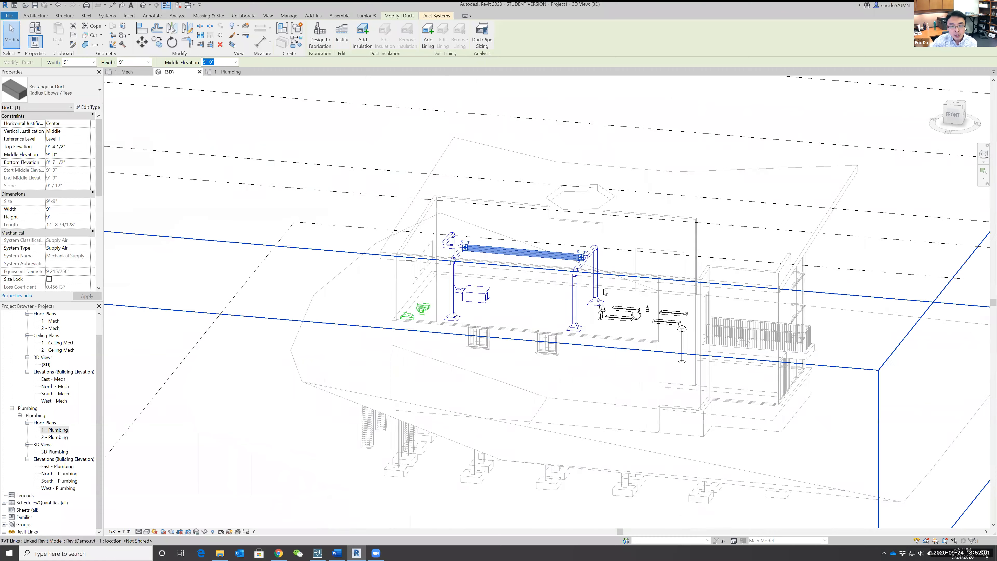
pyautogui.scroll(5, 593, 168)
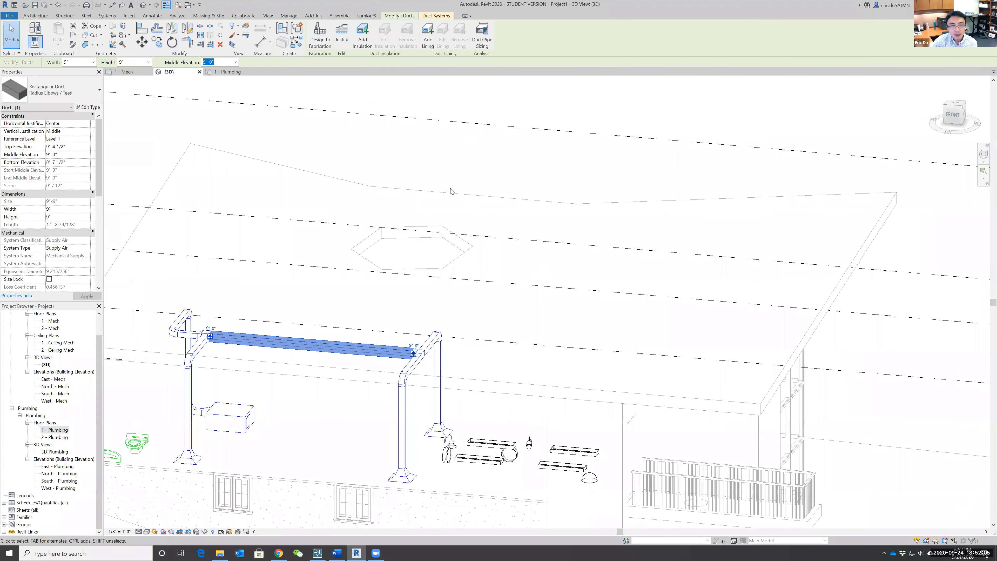
pyautogui.scroll(-1, 422, 175)
pyautogui.moveTo(459, 165); pyautogui.dragTo(506, 138, button='middle')
pyautogui.scroll(1, 473, 145)
pyautogui.scroll(-2, 472, 149)
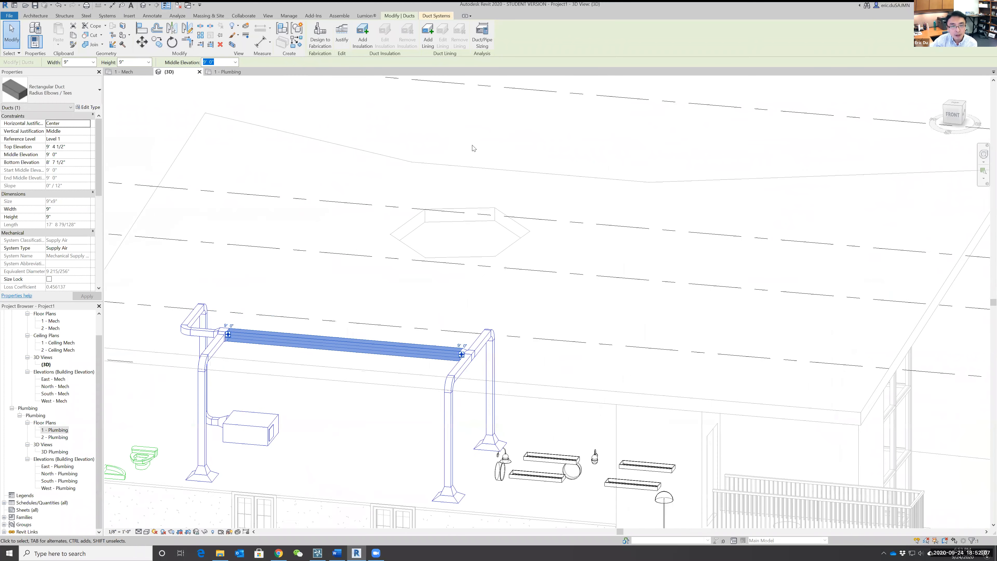
pyautogui.scroll(-1, 536, 141)
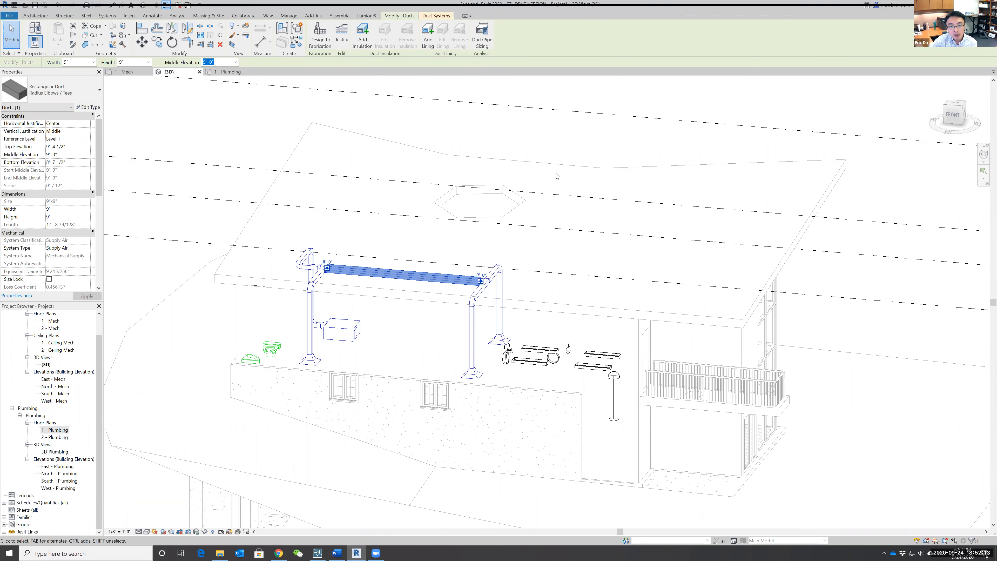
pyautogui.keyDown('shift'); pyautogui.moveTo(611, 302); pyautogui.dragTo(612, 129, button='middle'); pyautogui.keyUp('shift')
pyautogui.scroll(1, 632, 251)
pyautogui.scroll(-3, 703, 407)
pyautogui.moveTo(773, 495); pyautogui.dragTo(729, 318, button='middle')
pyautogui.scroll(1, 729, 318)
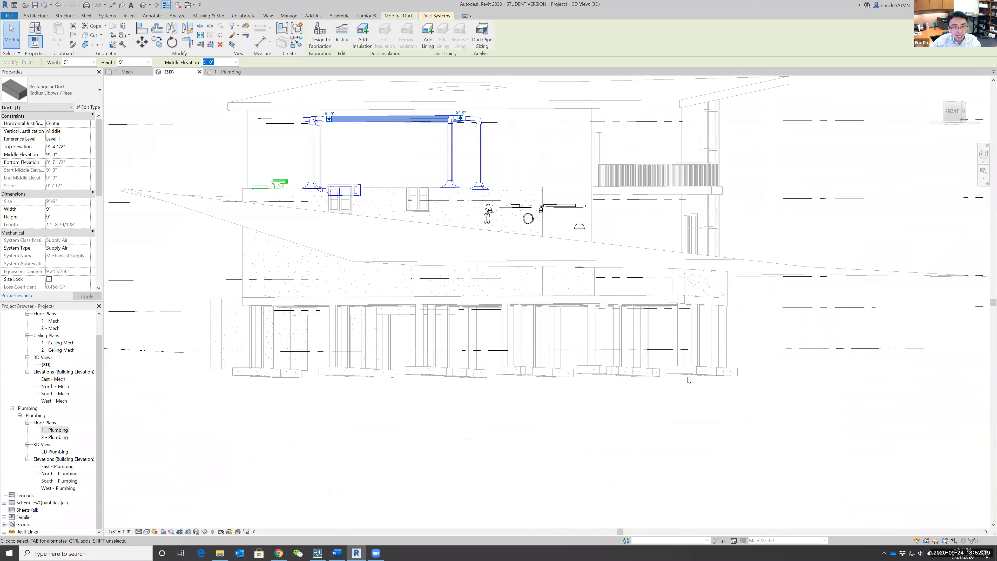
pyautogui.moveTo(527, 274); pyautogui.dragTo(538, 365, button='middle')
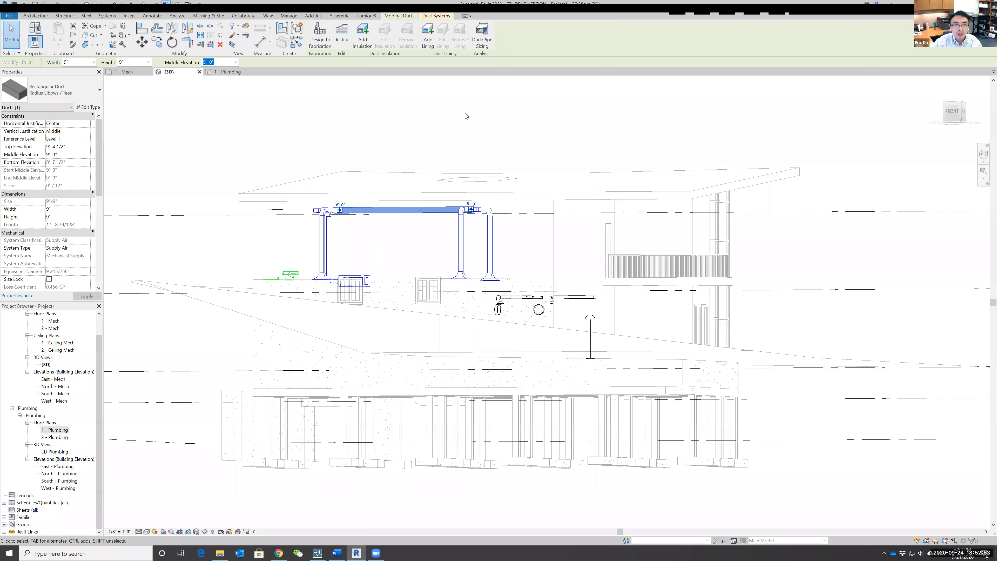
pyautogui.click(371, 128)
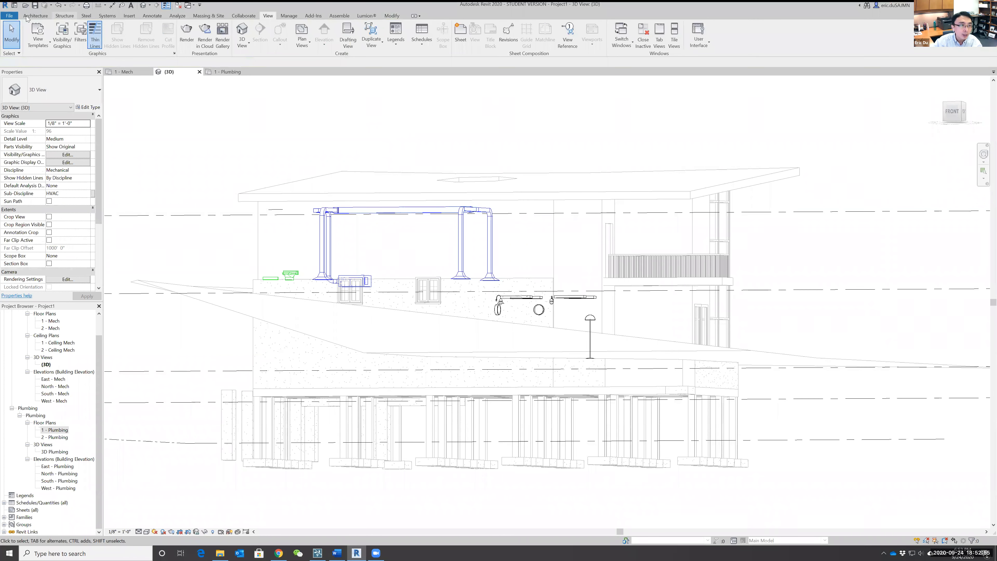
# Save the project to the Desktop as RevitMEP.
pyautogui.click(35, 6)
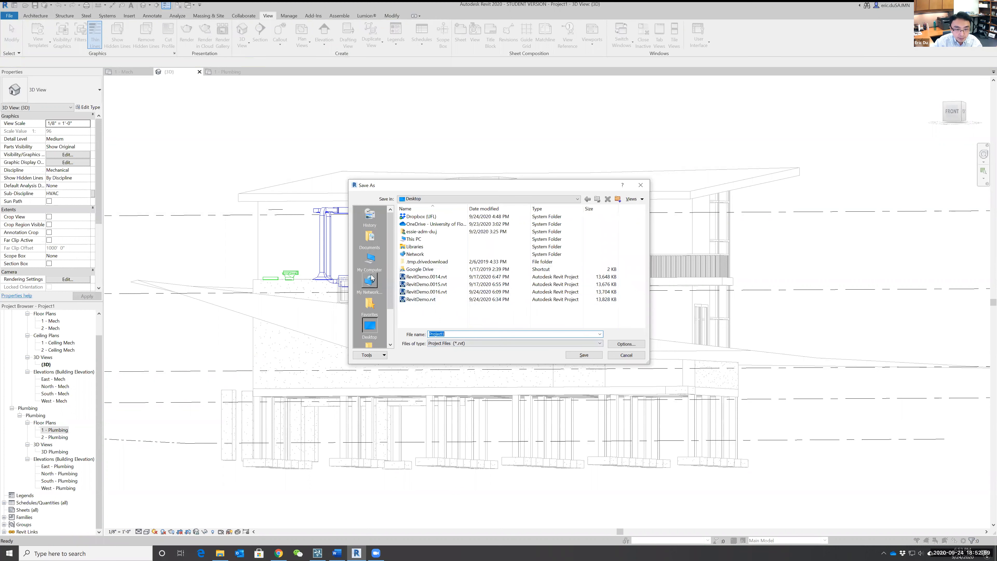
pyautogui.click(453, 333)
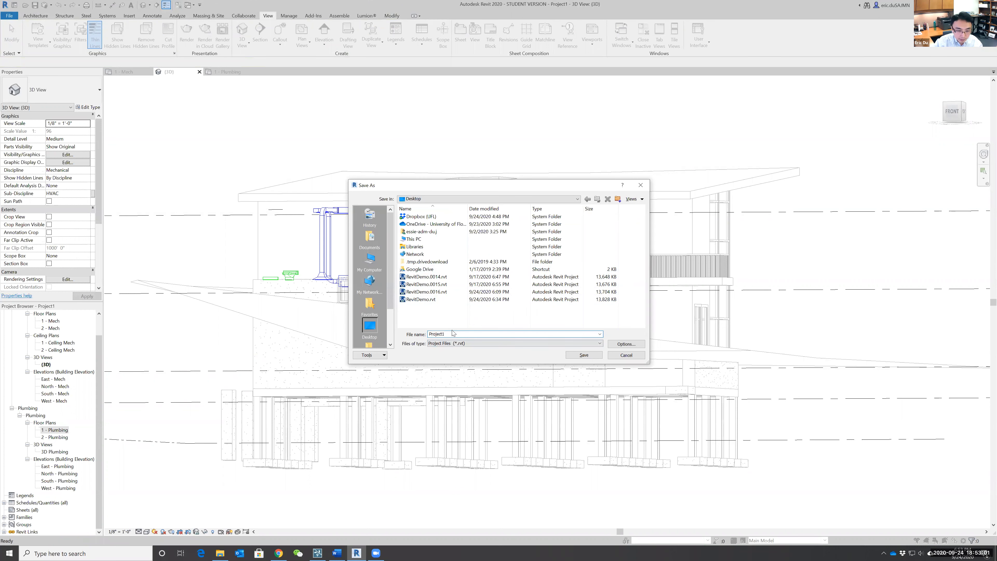
pyautogui.doubleClick(450, 334)
pyautogui.press('BackSpace')
pyautogui.write('RevitMEP')
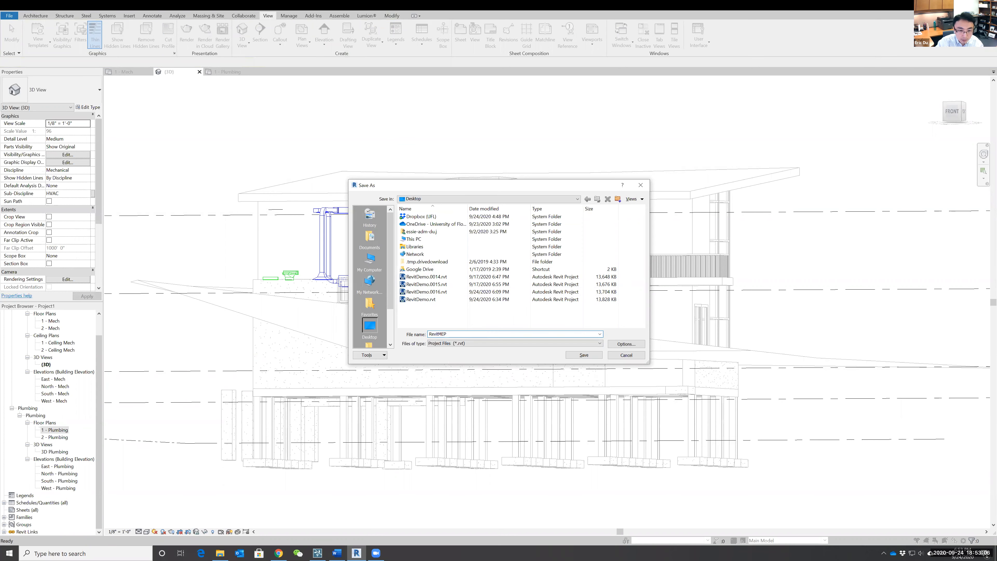
pyautogui.press('Return')
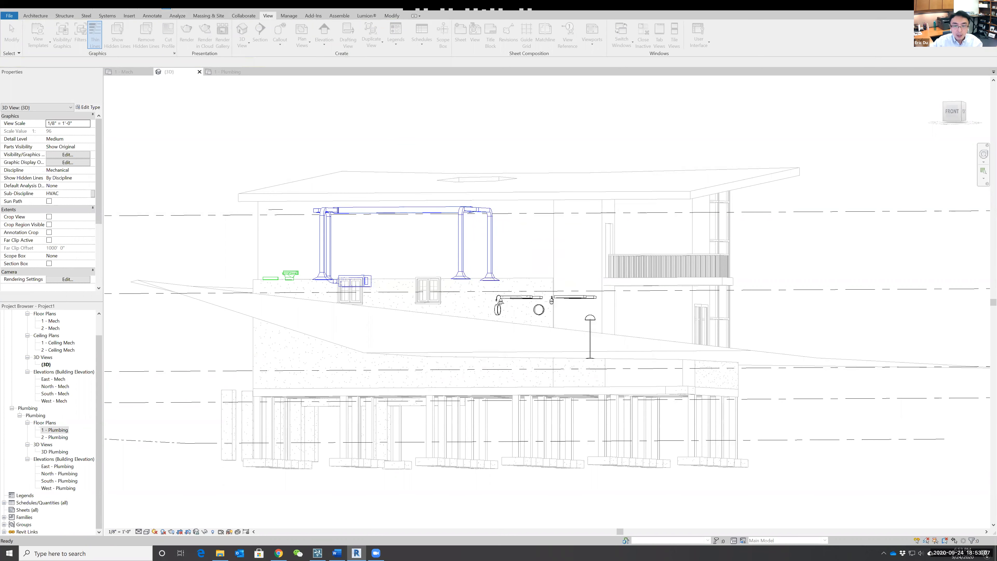